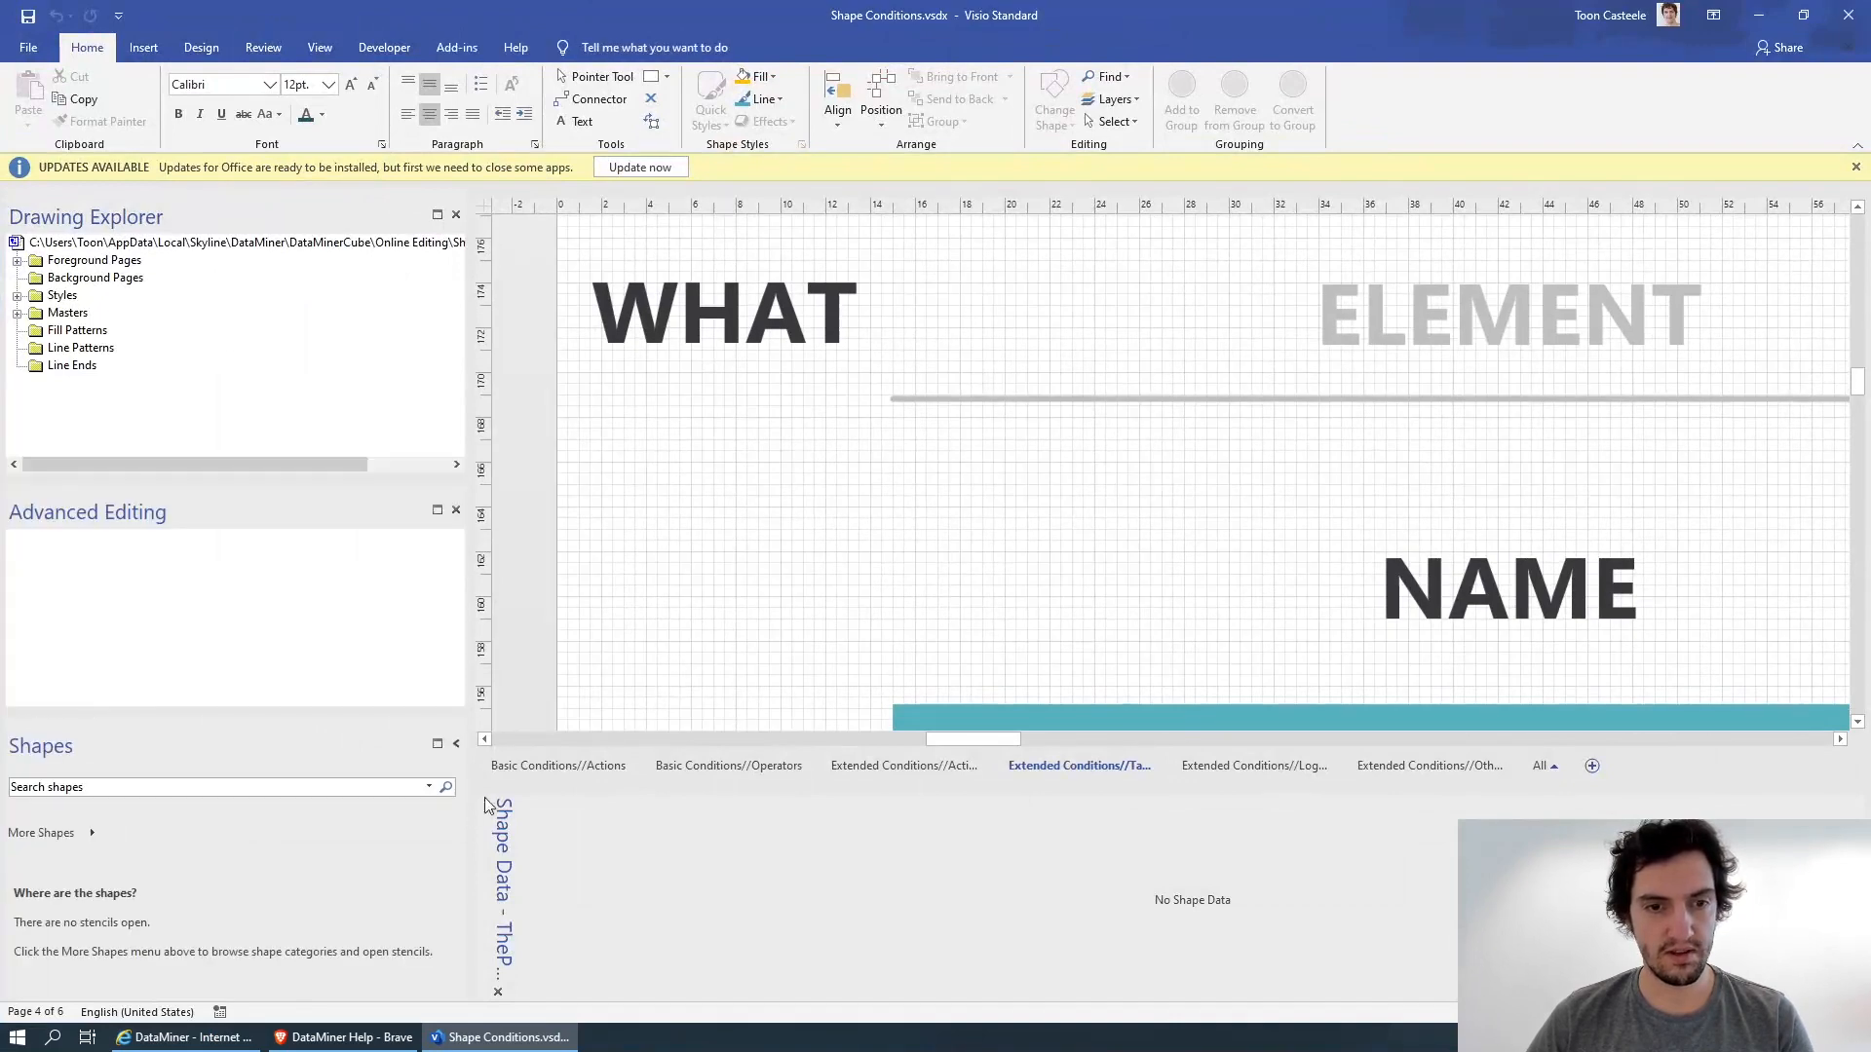
# Open the Basic Conditions//Actions page of the Shape Conditions drawing.
pyautogui.click(563, 766)
pyautogui.scroll(-3, 1132, 493)
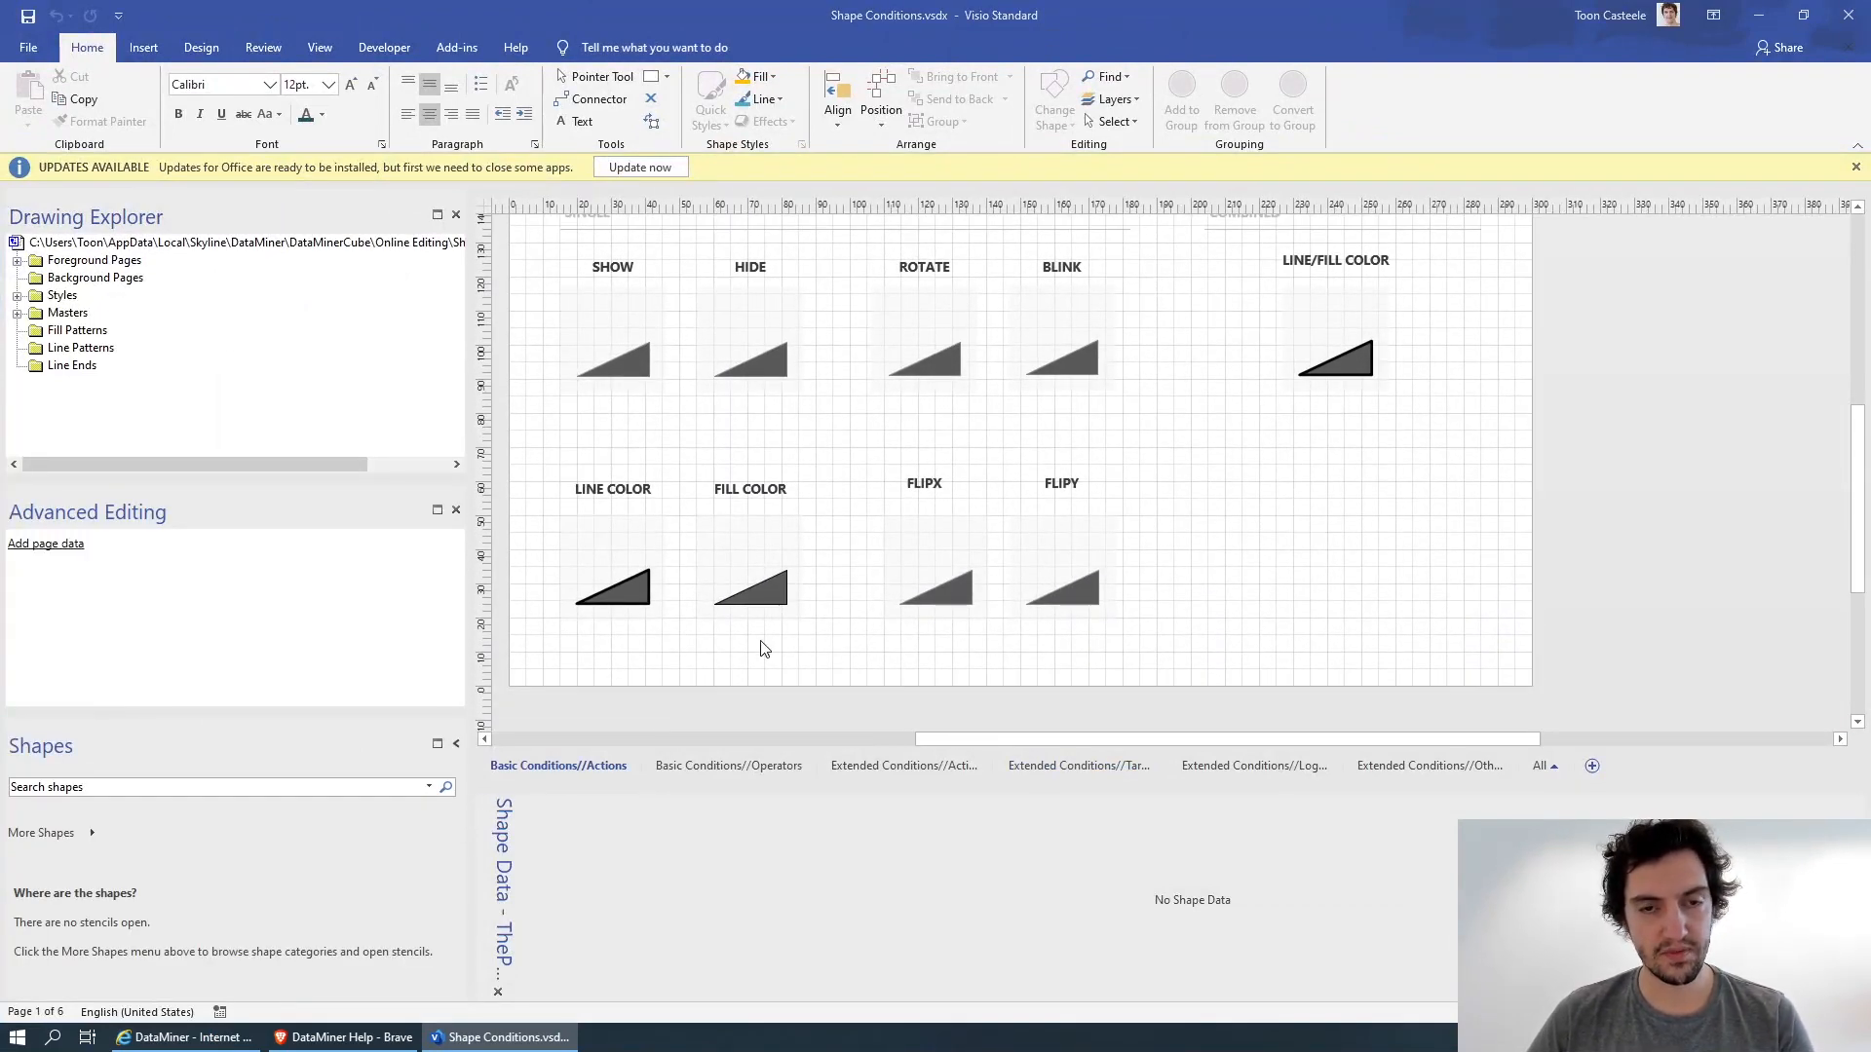
# Switch to DataMiner and open the Configuration data page of the CAS Server element under Basic/Extended Shape Conditions.
pyautogui.click(194, 1038)
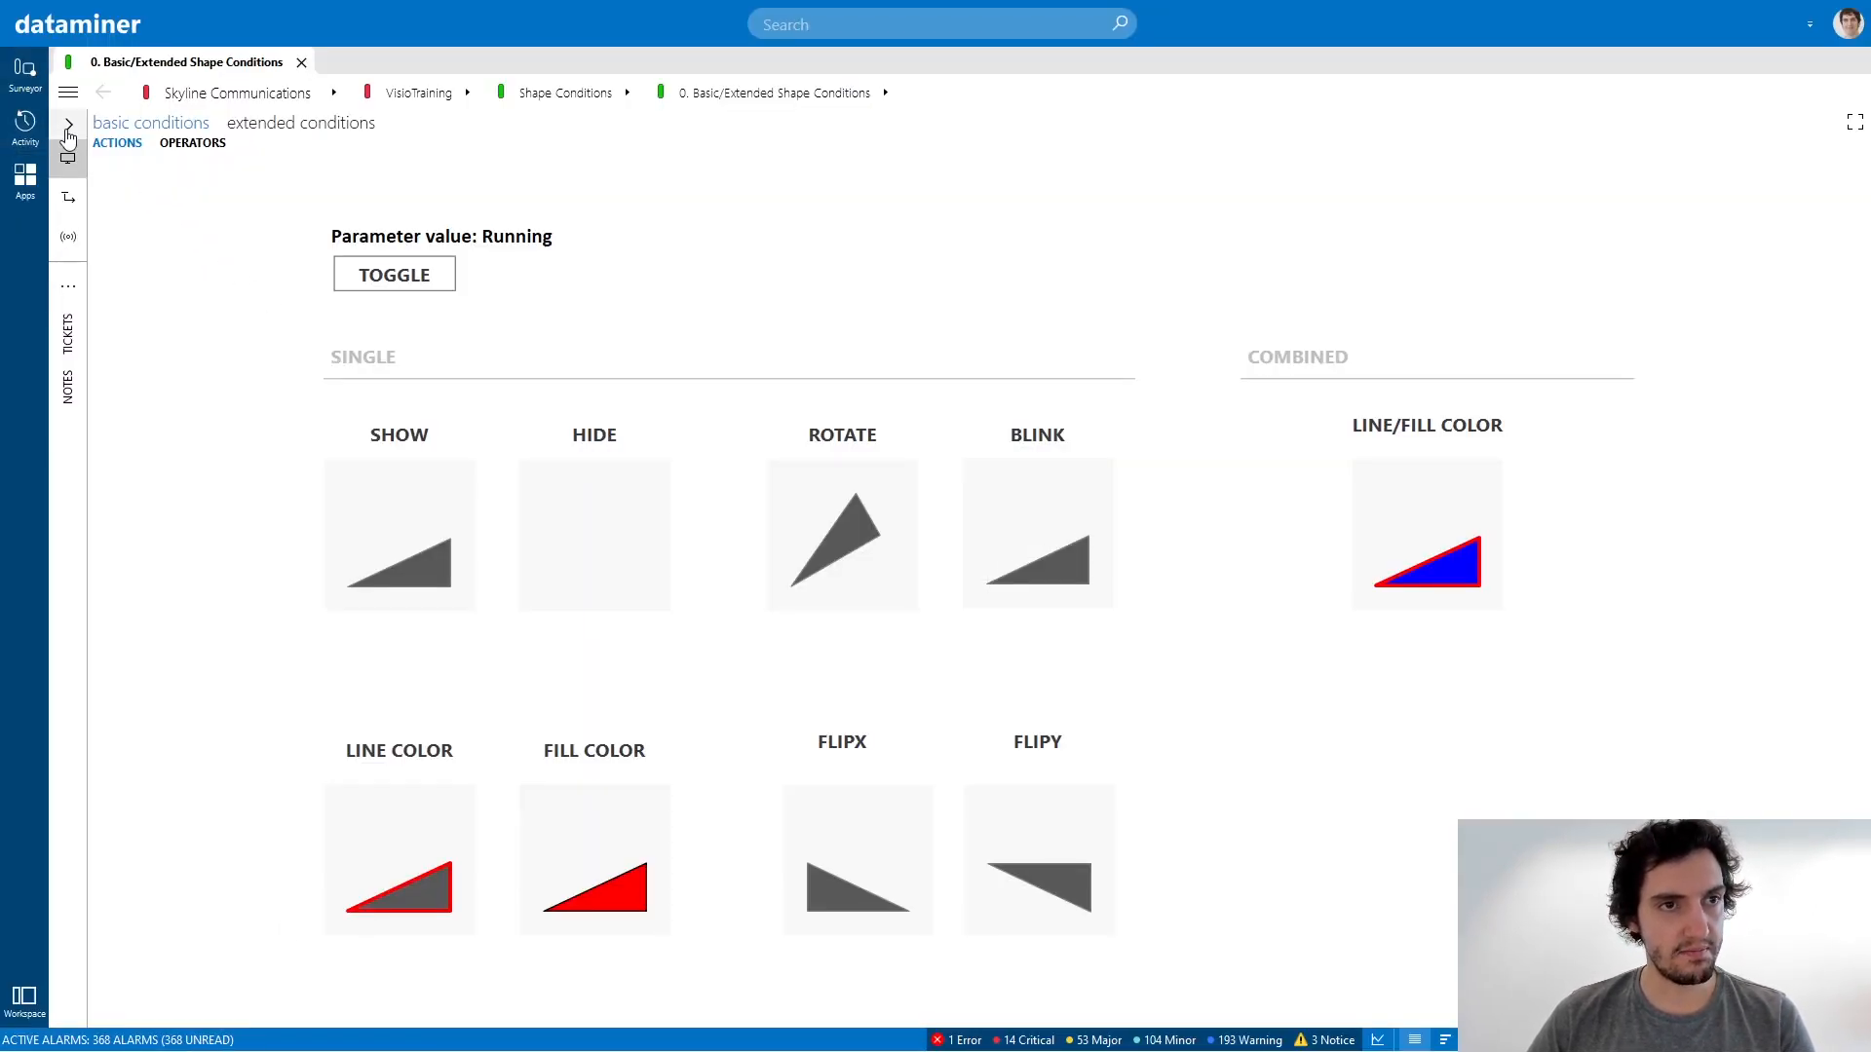
pyautogui.click(69, 128)
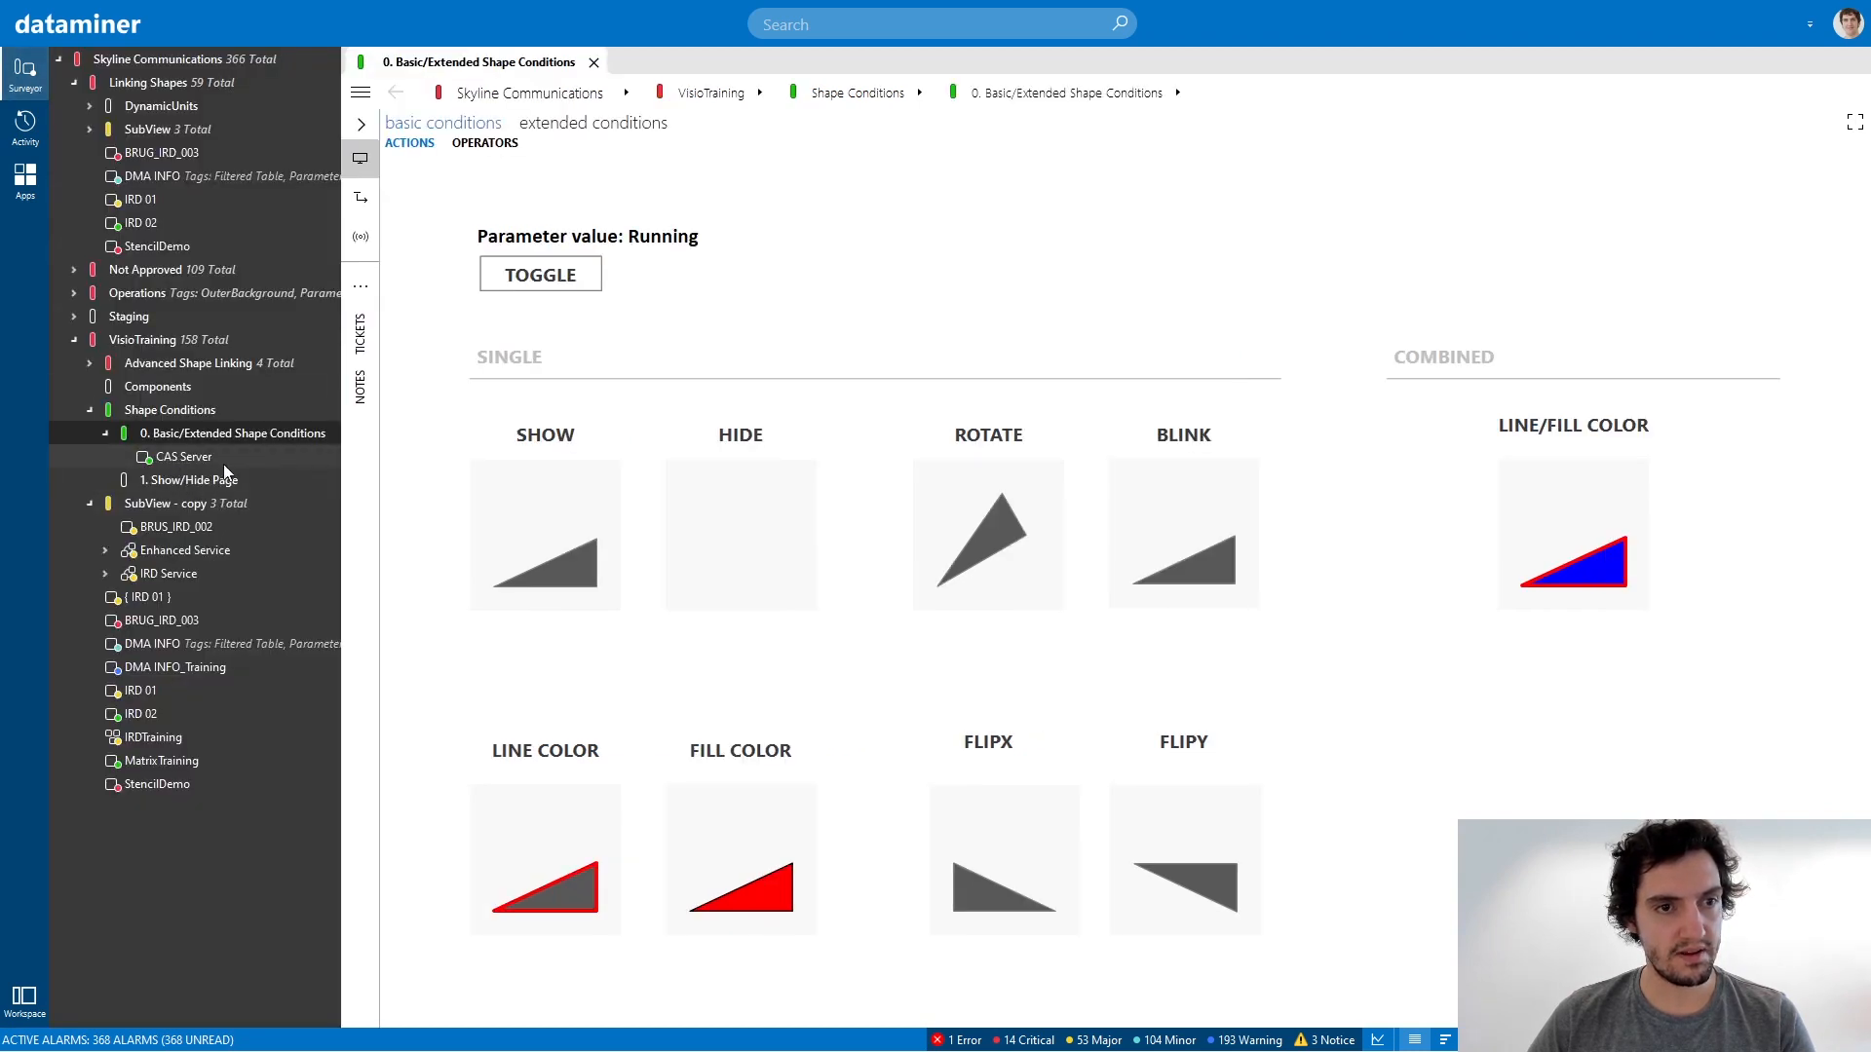
pyautogui.click(173, 458)
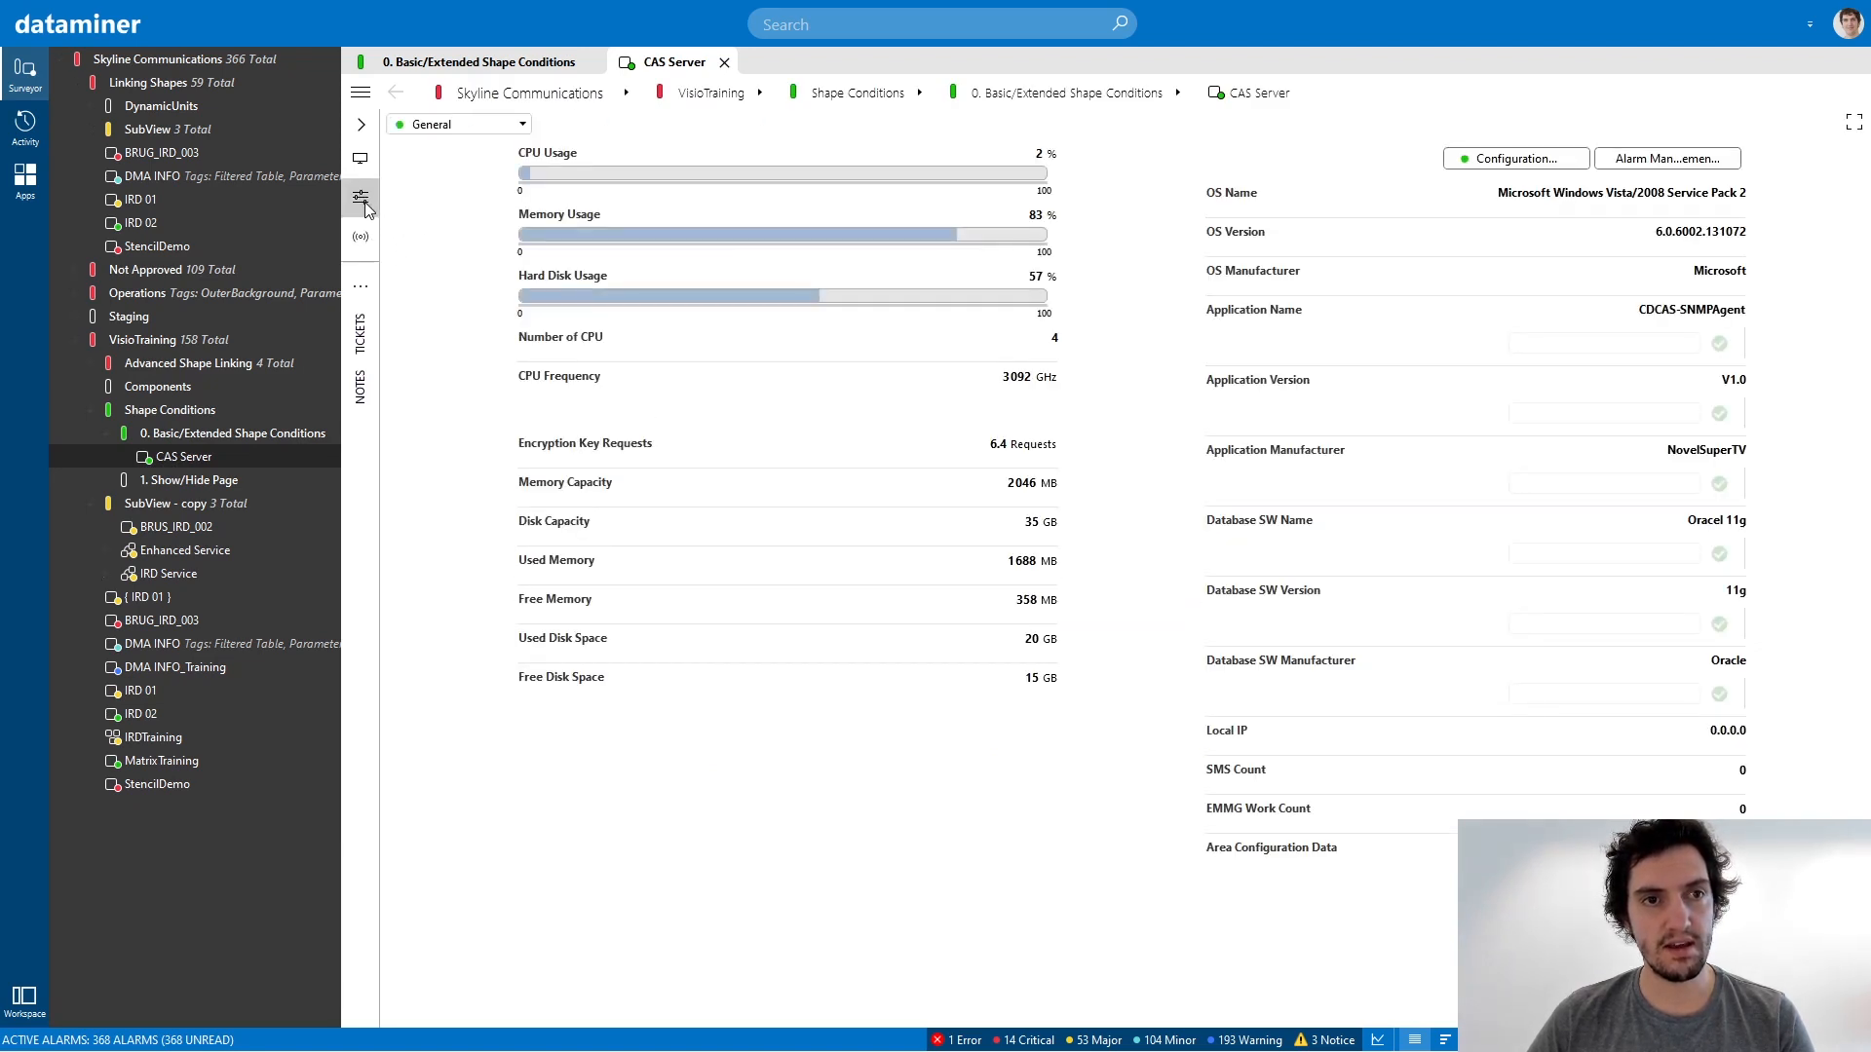
pyautogui.click(361, 157)
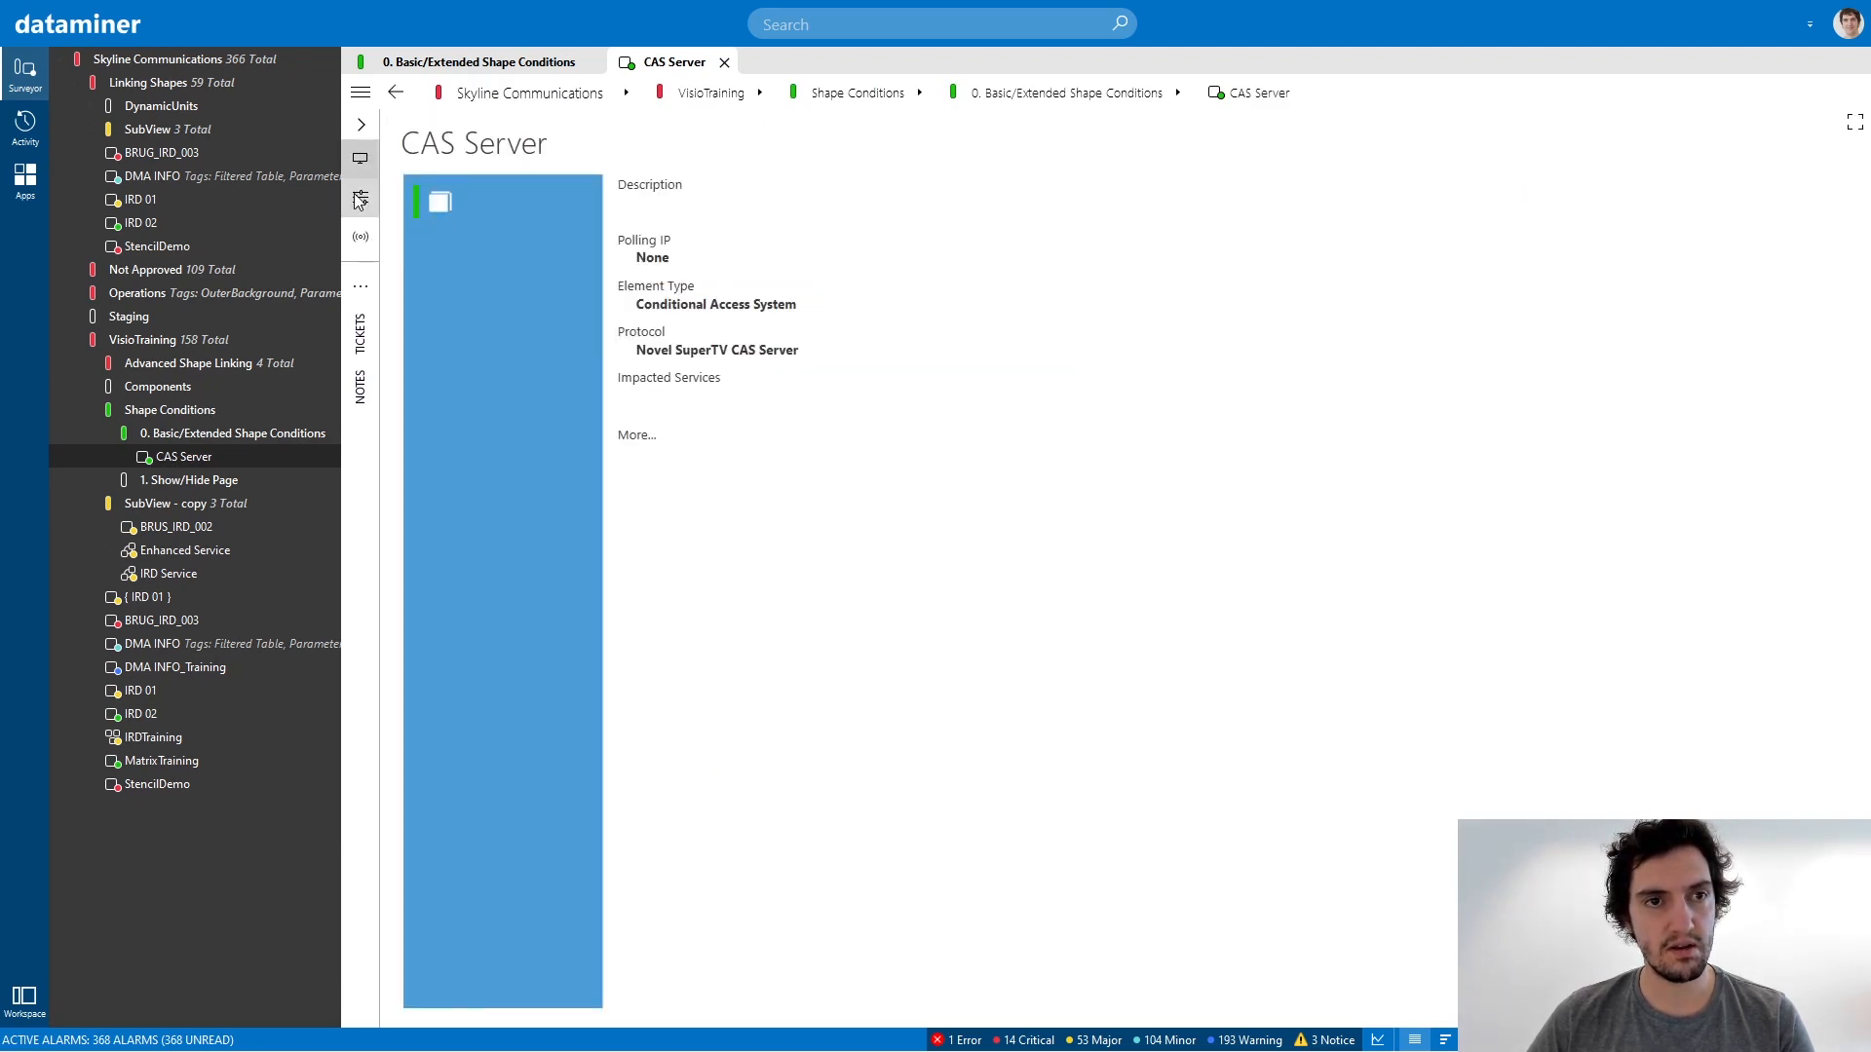
pyautogui.click(360, 197)
pyautogui.click(362, 126)
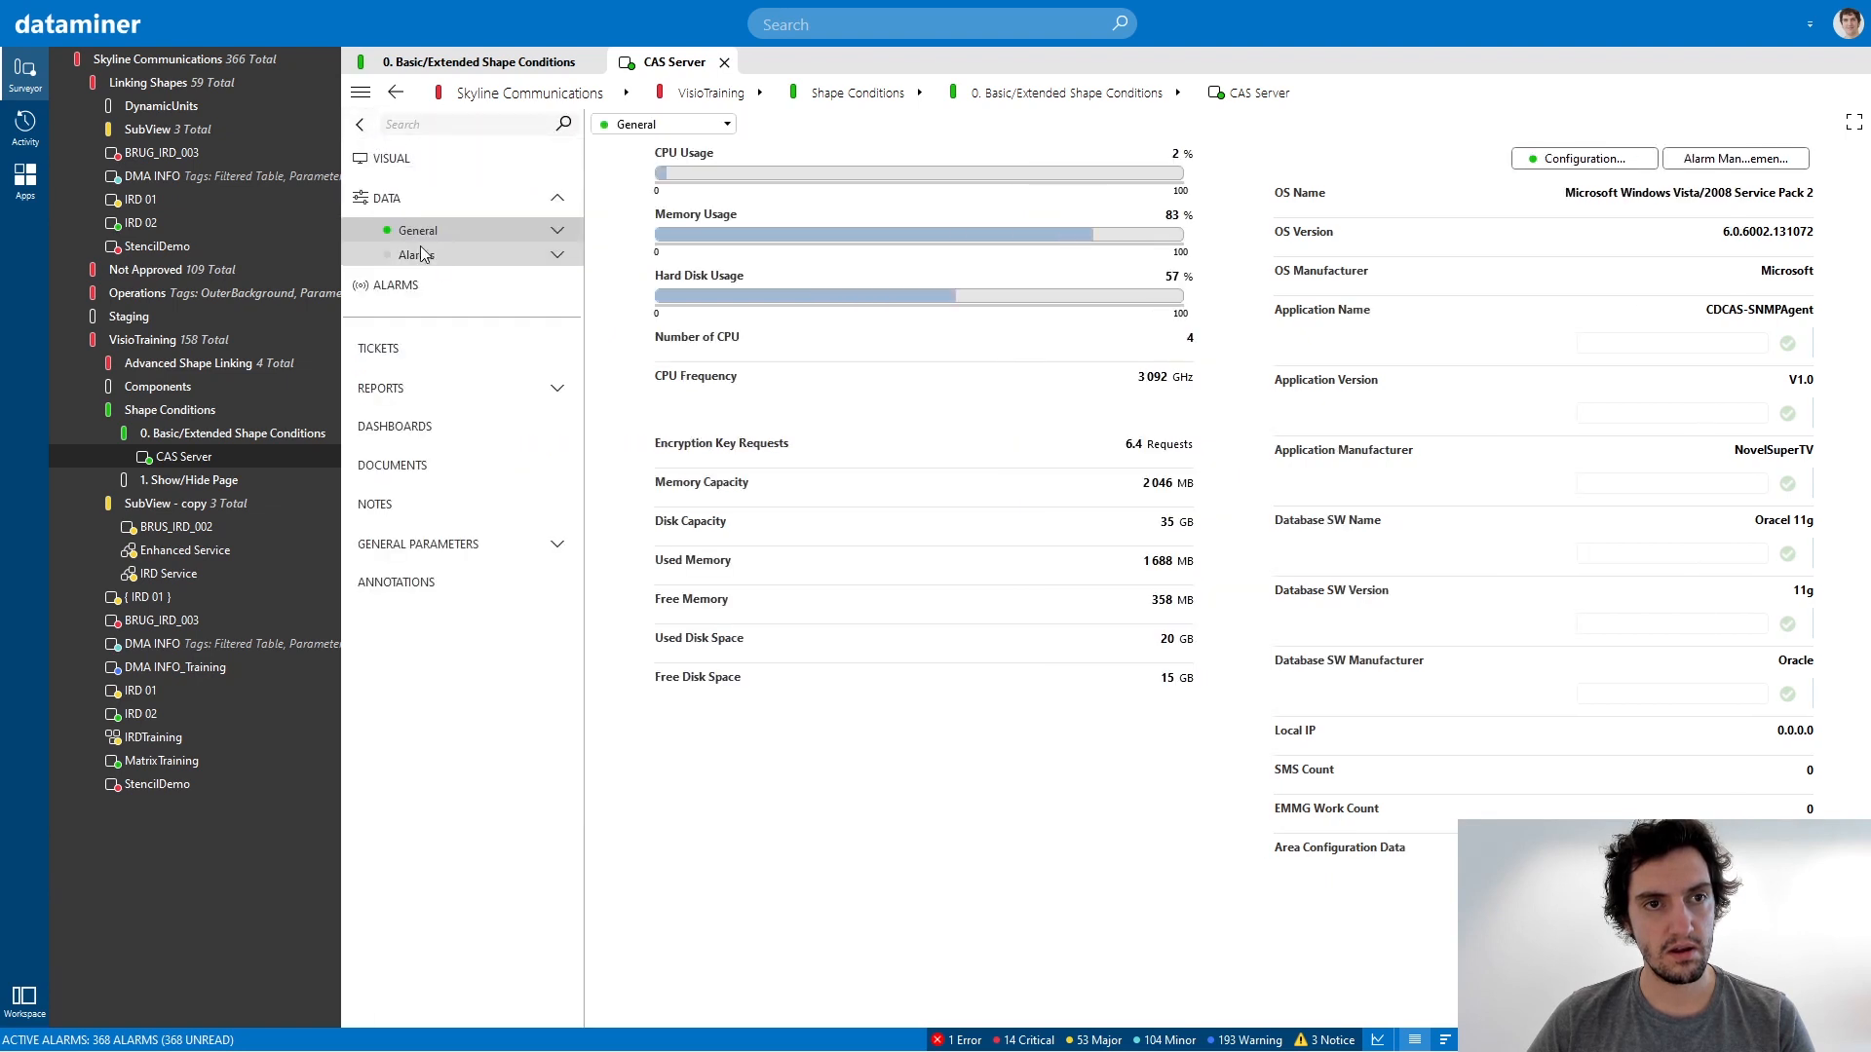
pyautogui.click(558, 231)
pyautogui.click(427, 276)
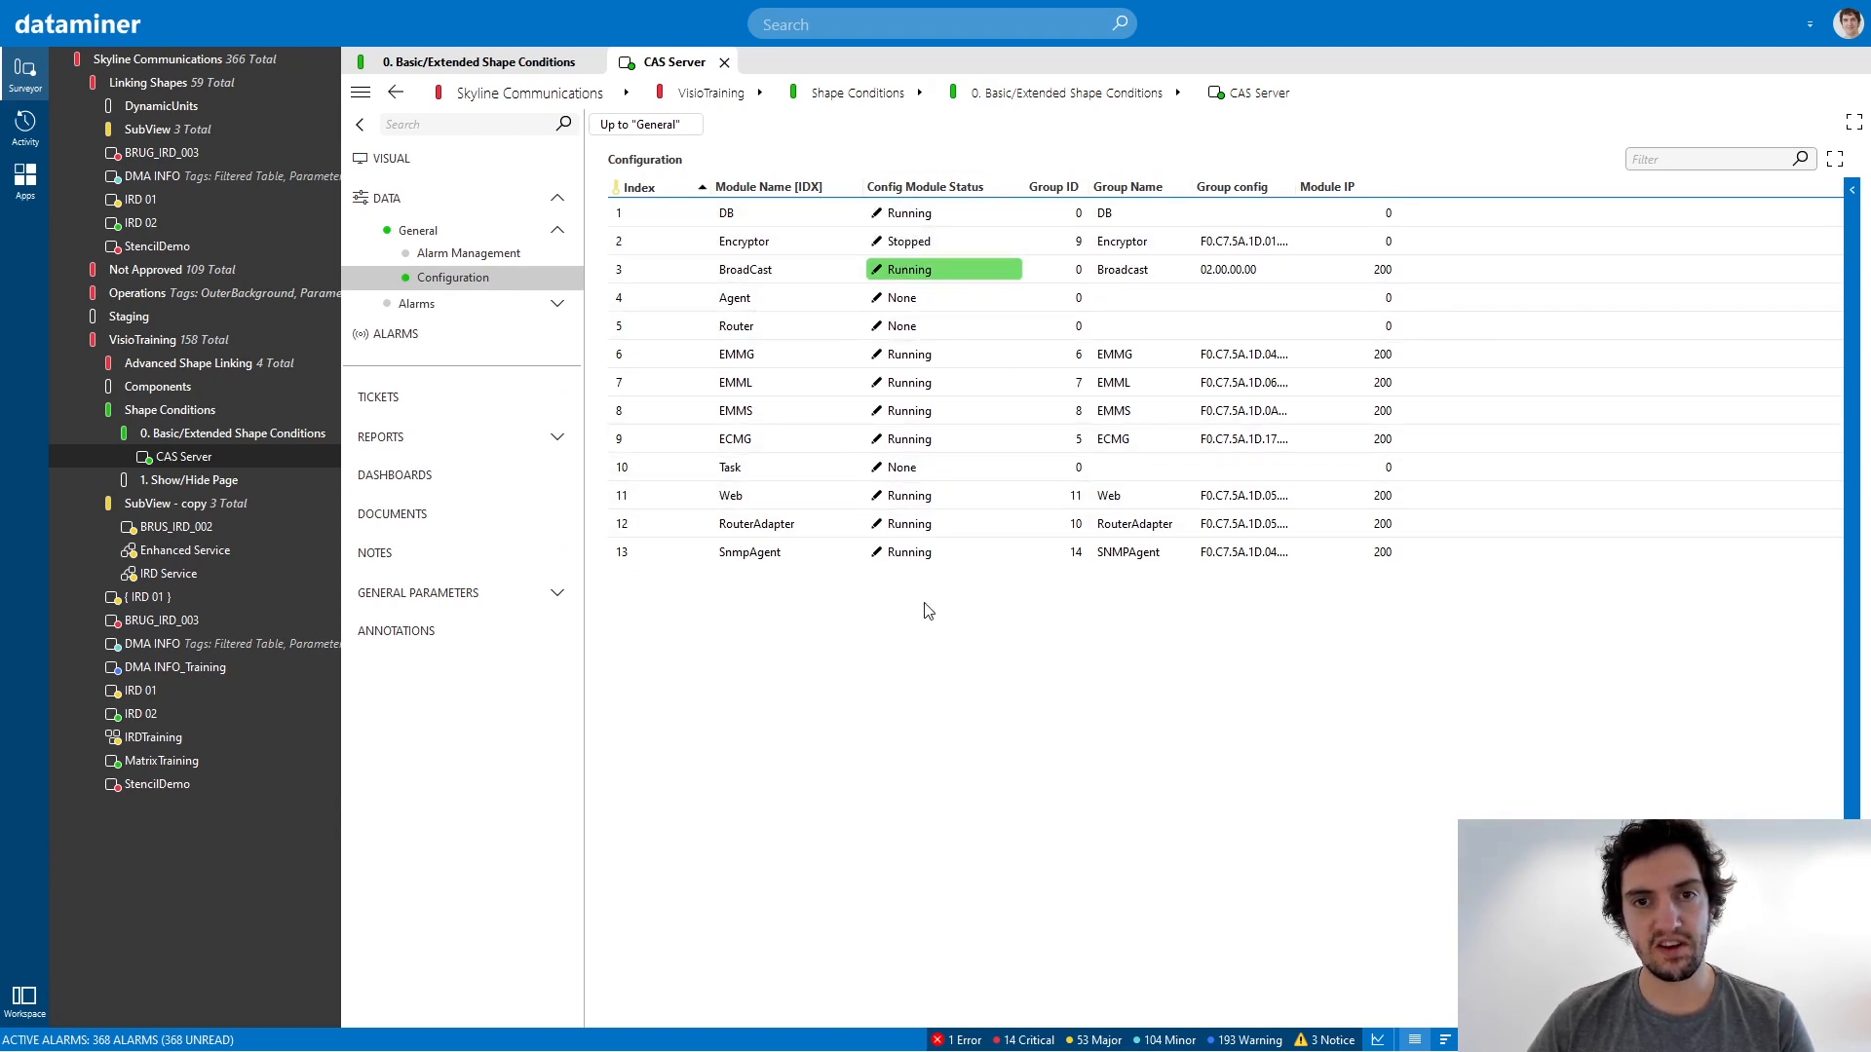
# Look up the parameter ID of the DB module's Config Module Status and return to the Configuration table.
pyautogui.doubleClick(916, 214)
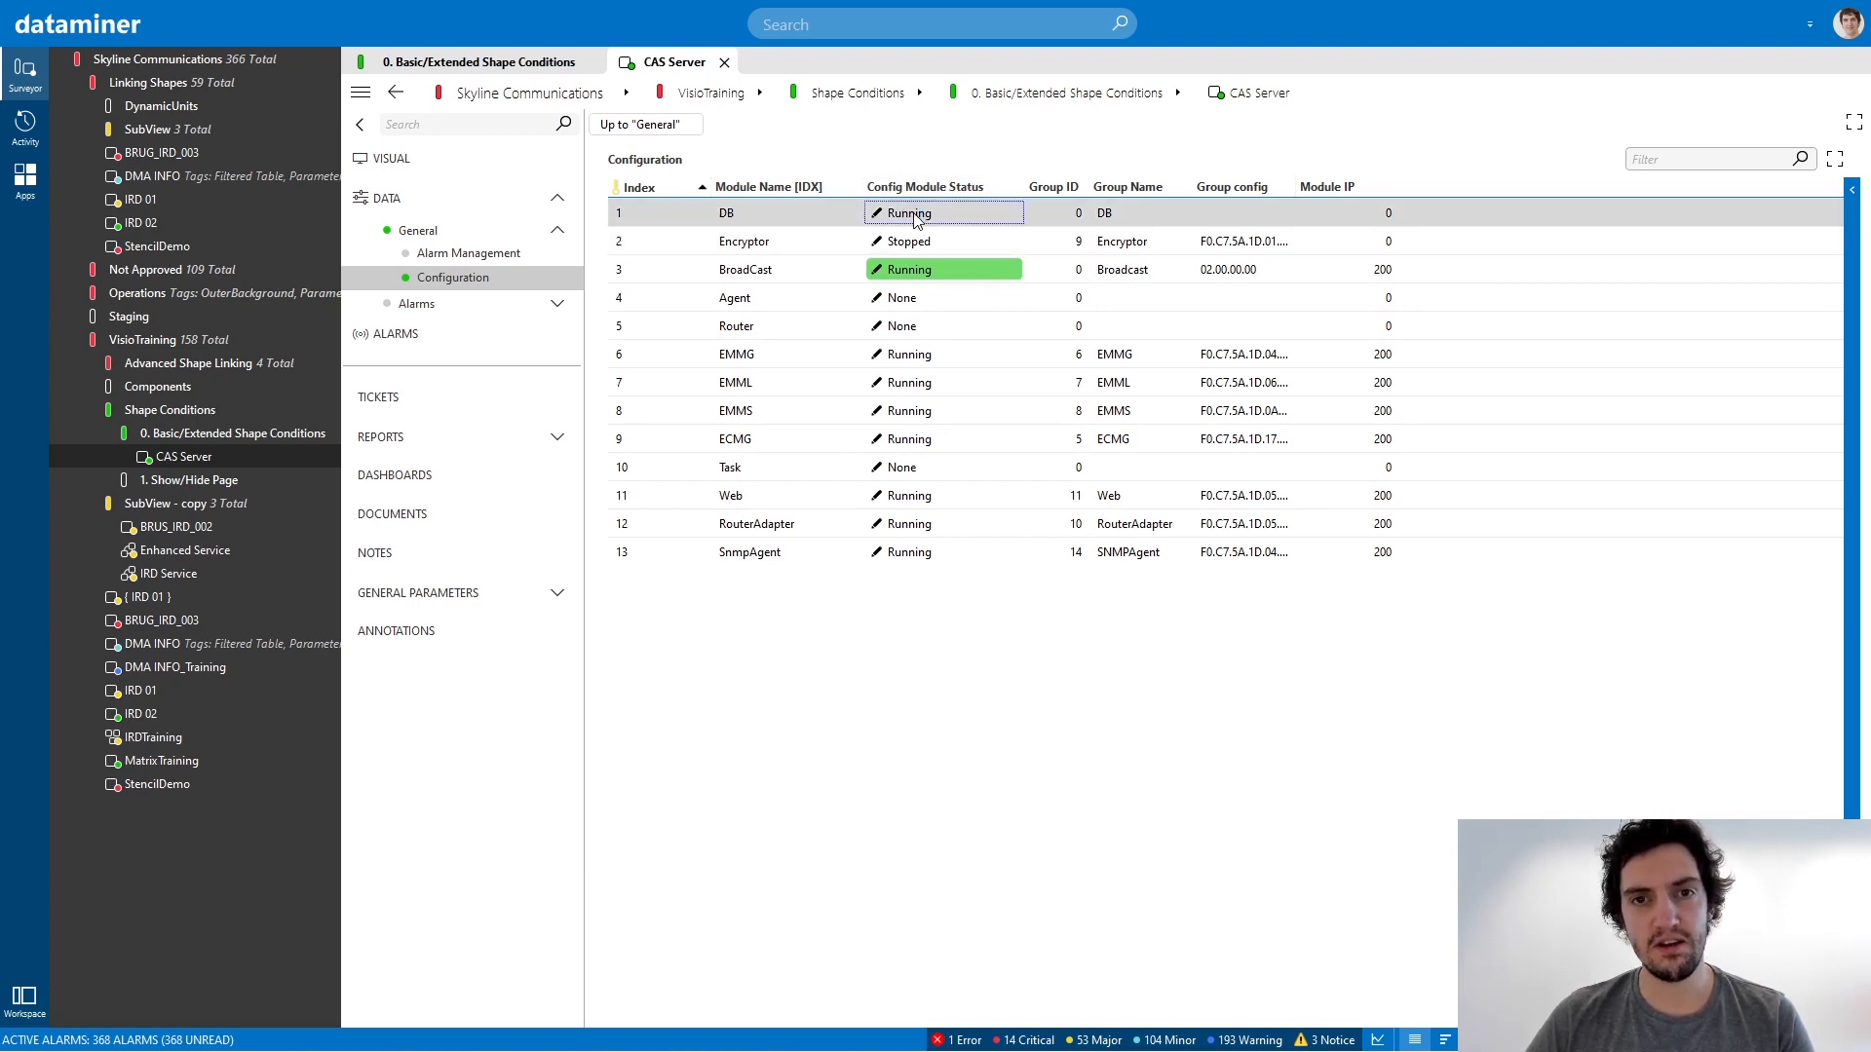
pyautogui.moveTo(621, 298)
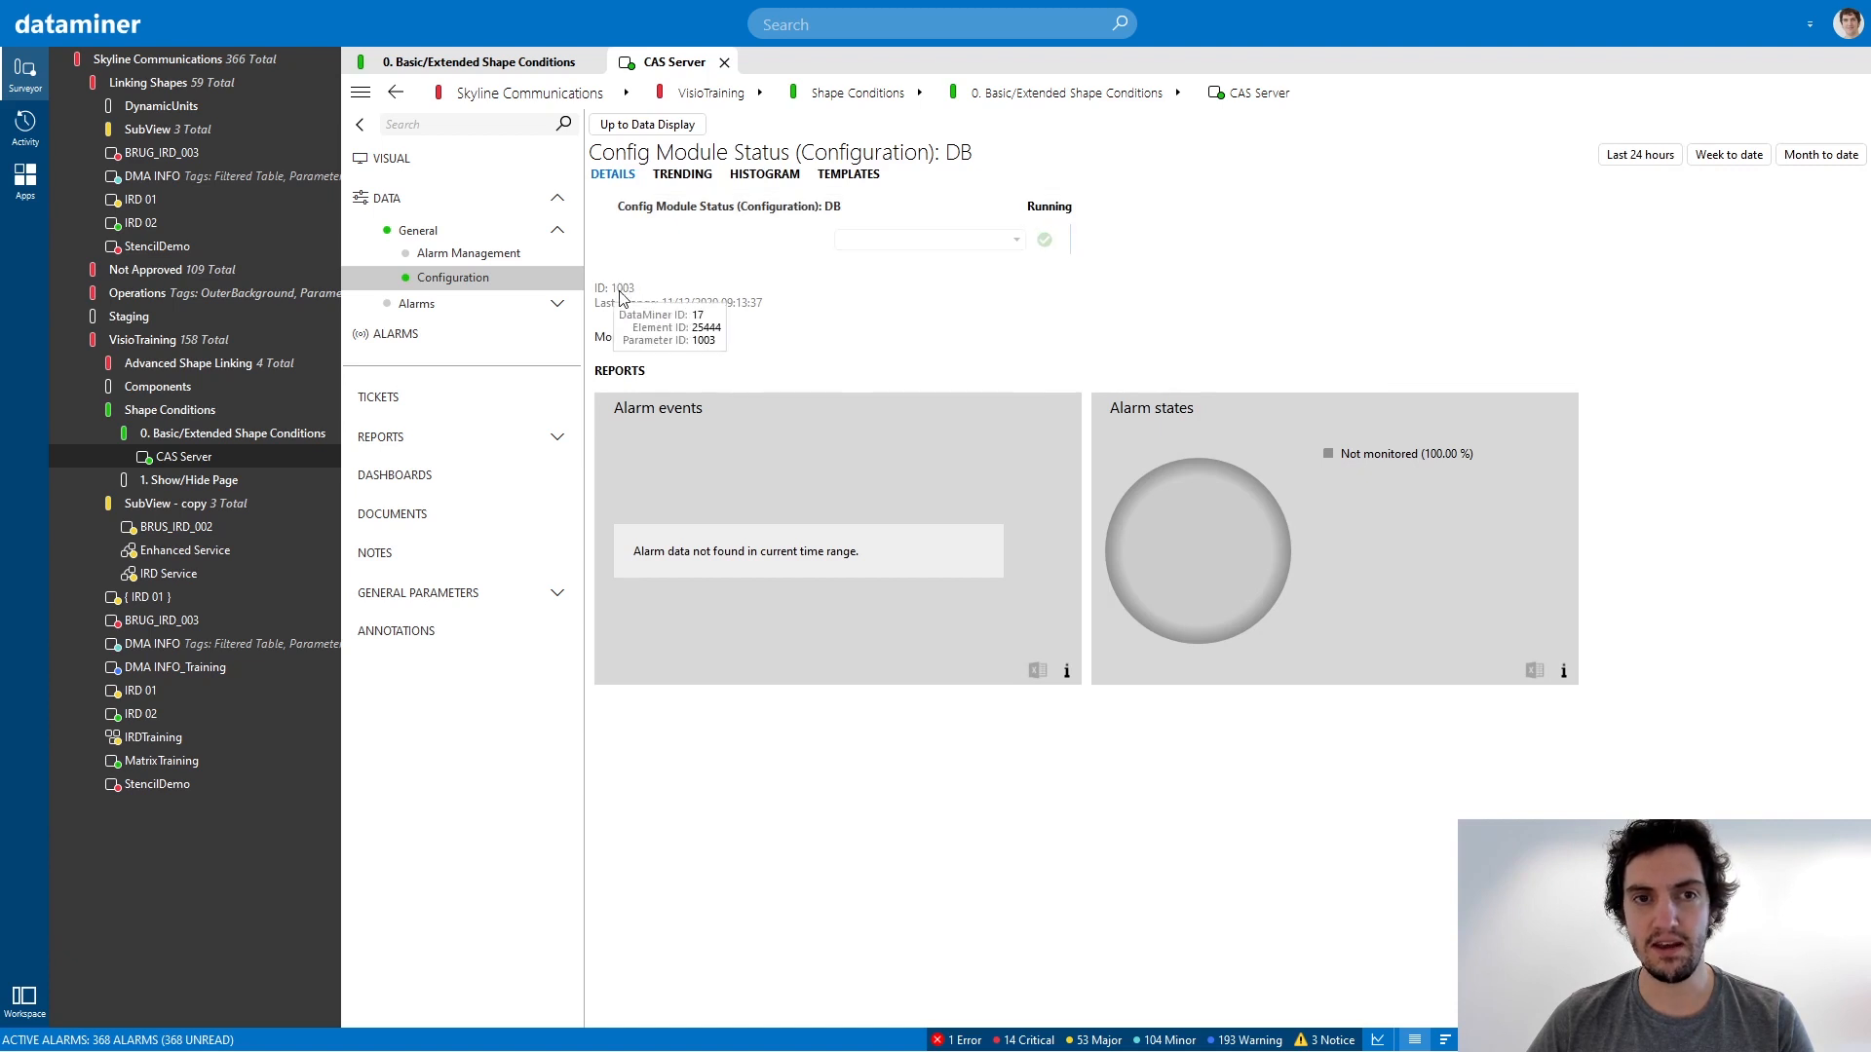
pyautogui.click(638, 125)
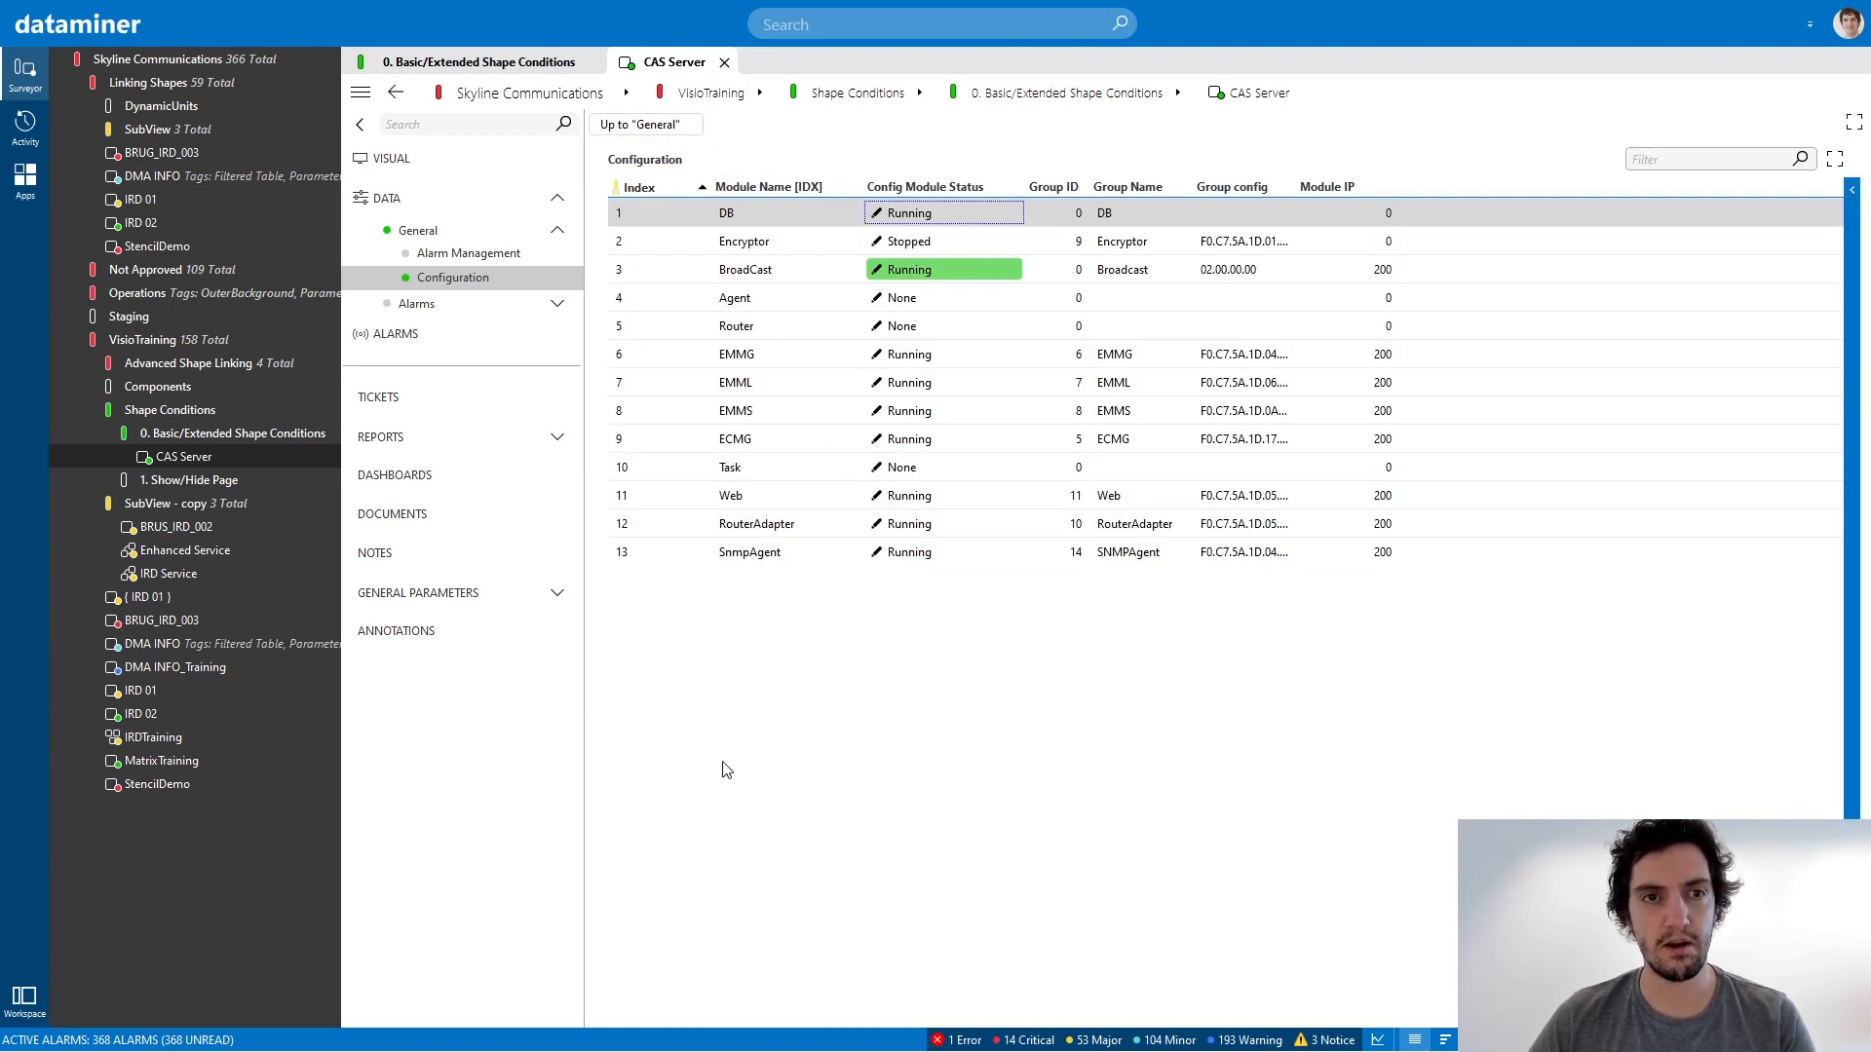
# Switch to Visio and draw a rectangle about 40 by 20 mm below the LINE/FILL COLOR triangle, with orange fill and no line.
pyautogui.hotkey('alt', 'Tab')
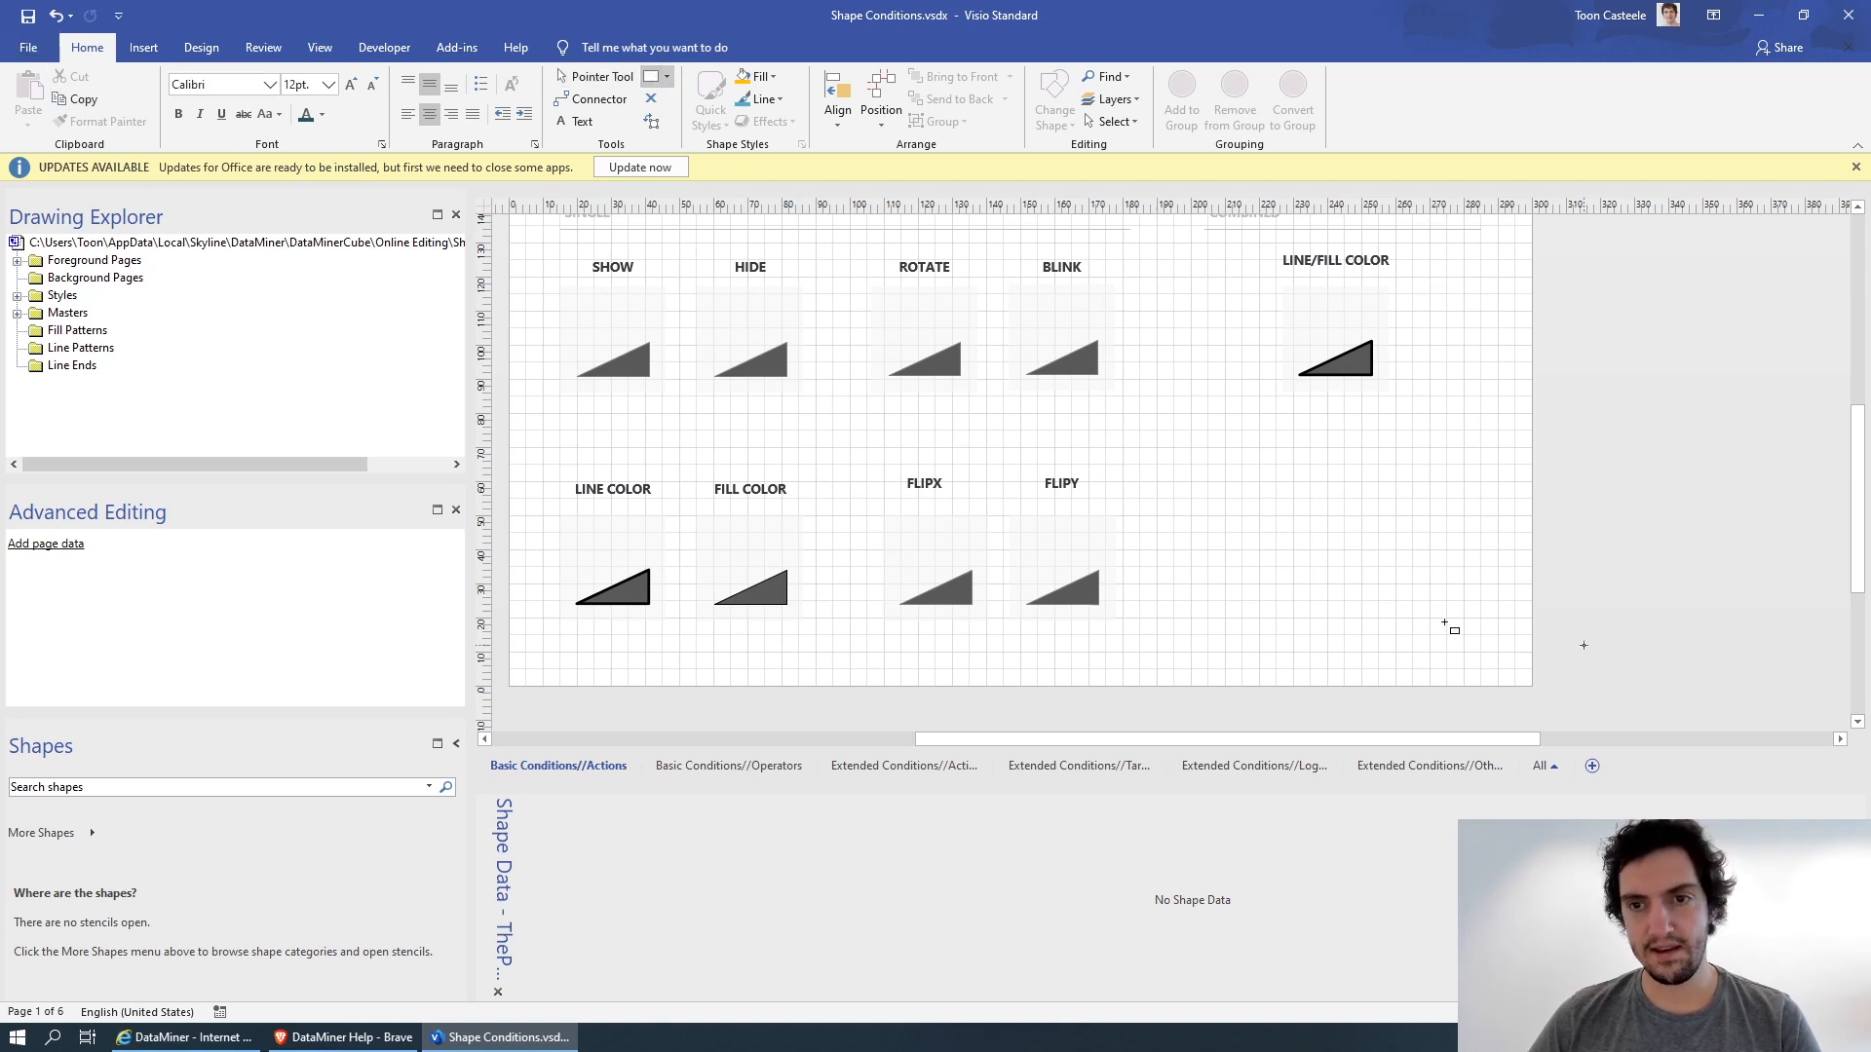
pyautogui.moveTo(1259, 499); pyautogui.dragTo(1395, 567)
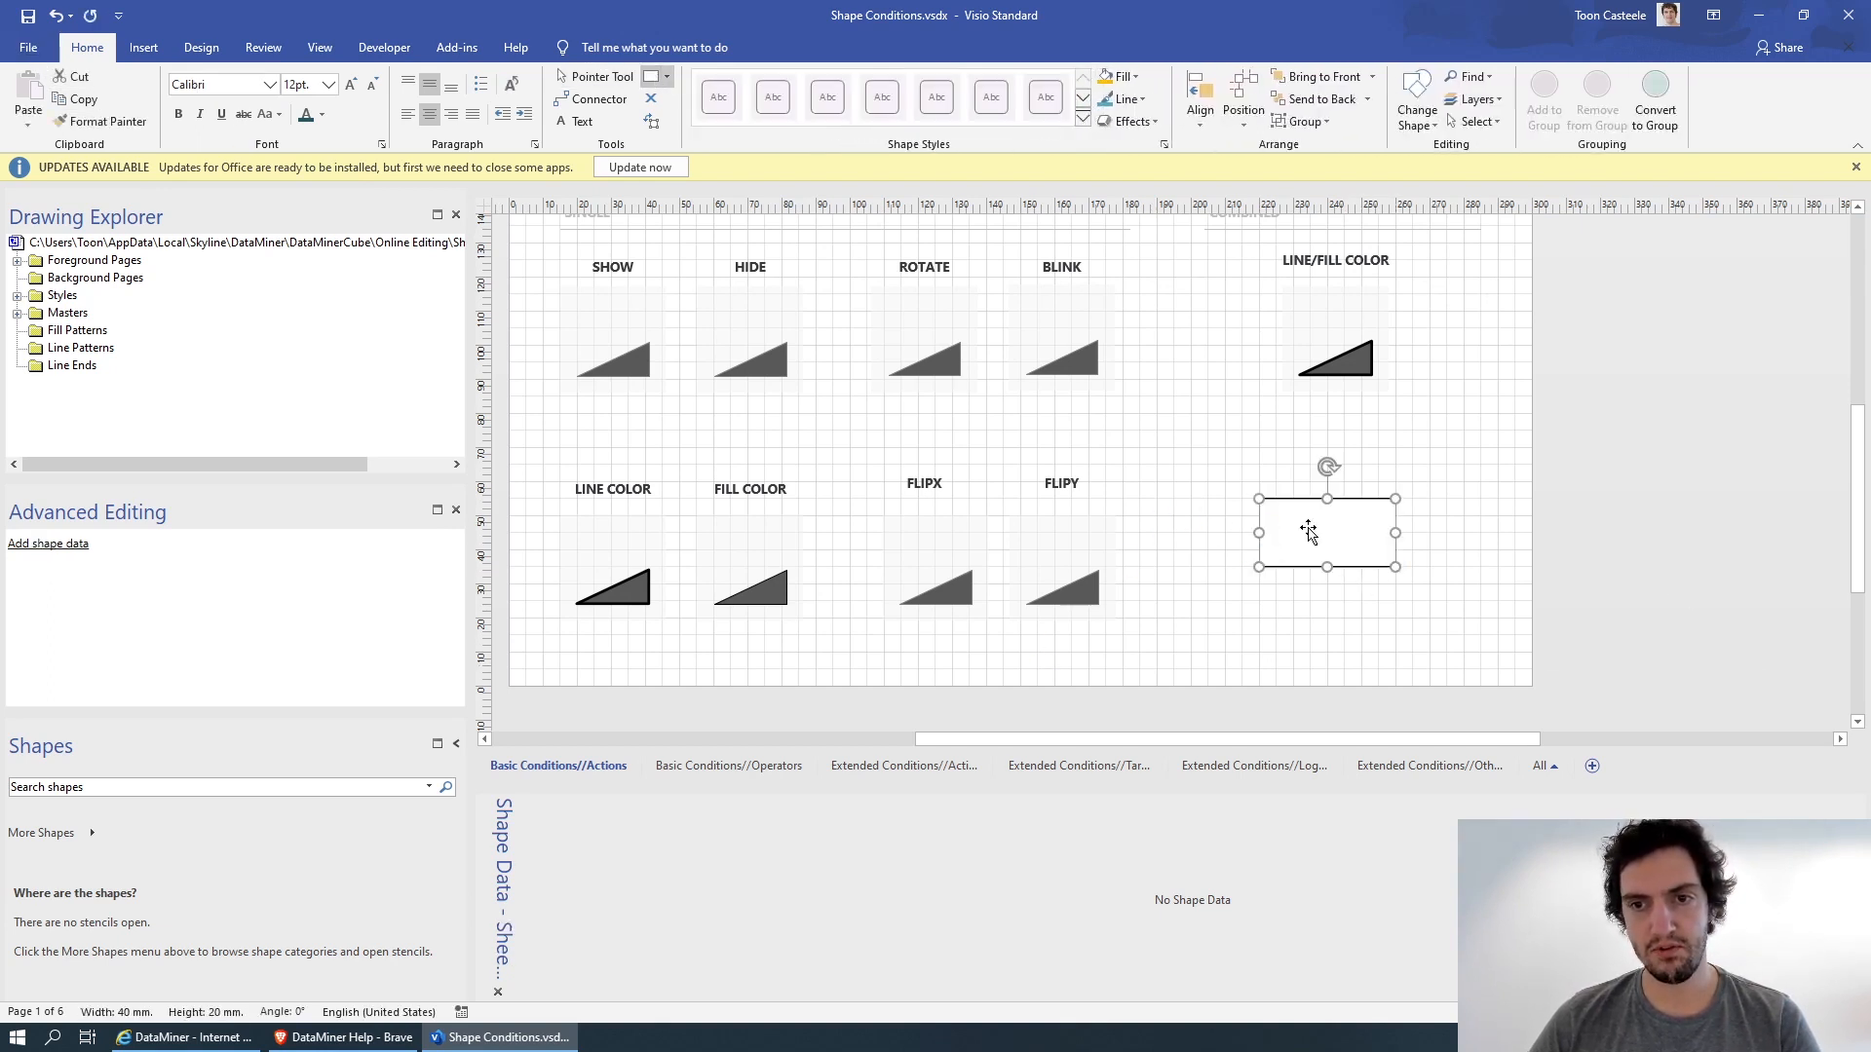
pyautogui.click(1105, 77)
pyautogui.click(1127, 99)
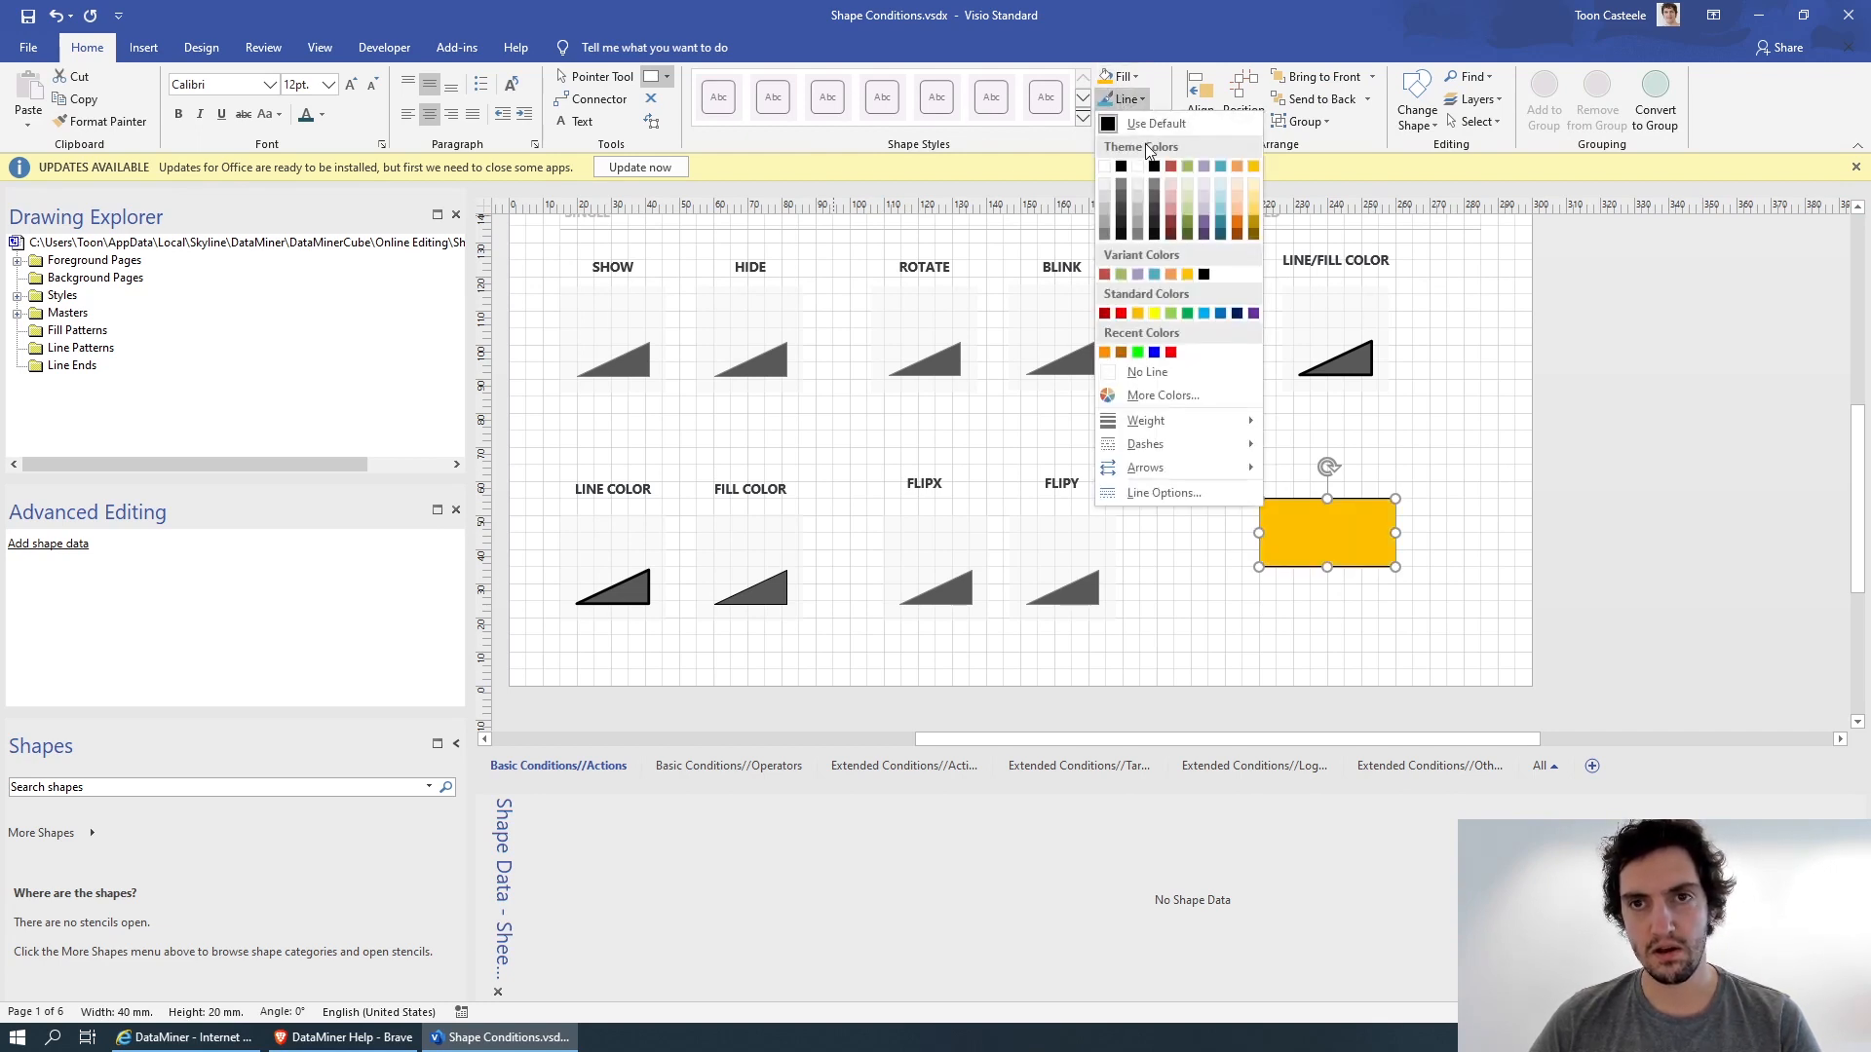
pyautogui.click(1156, 380)
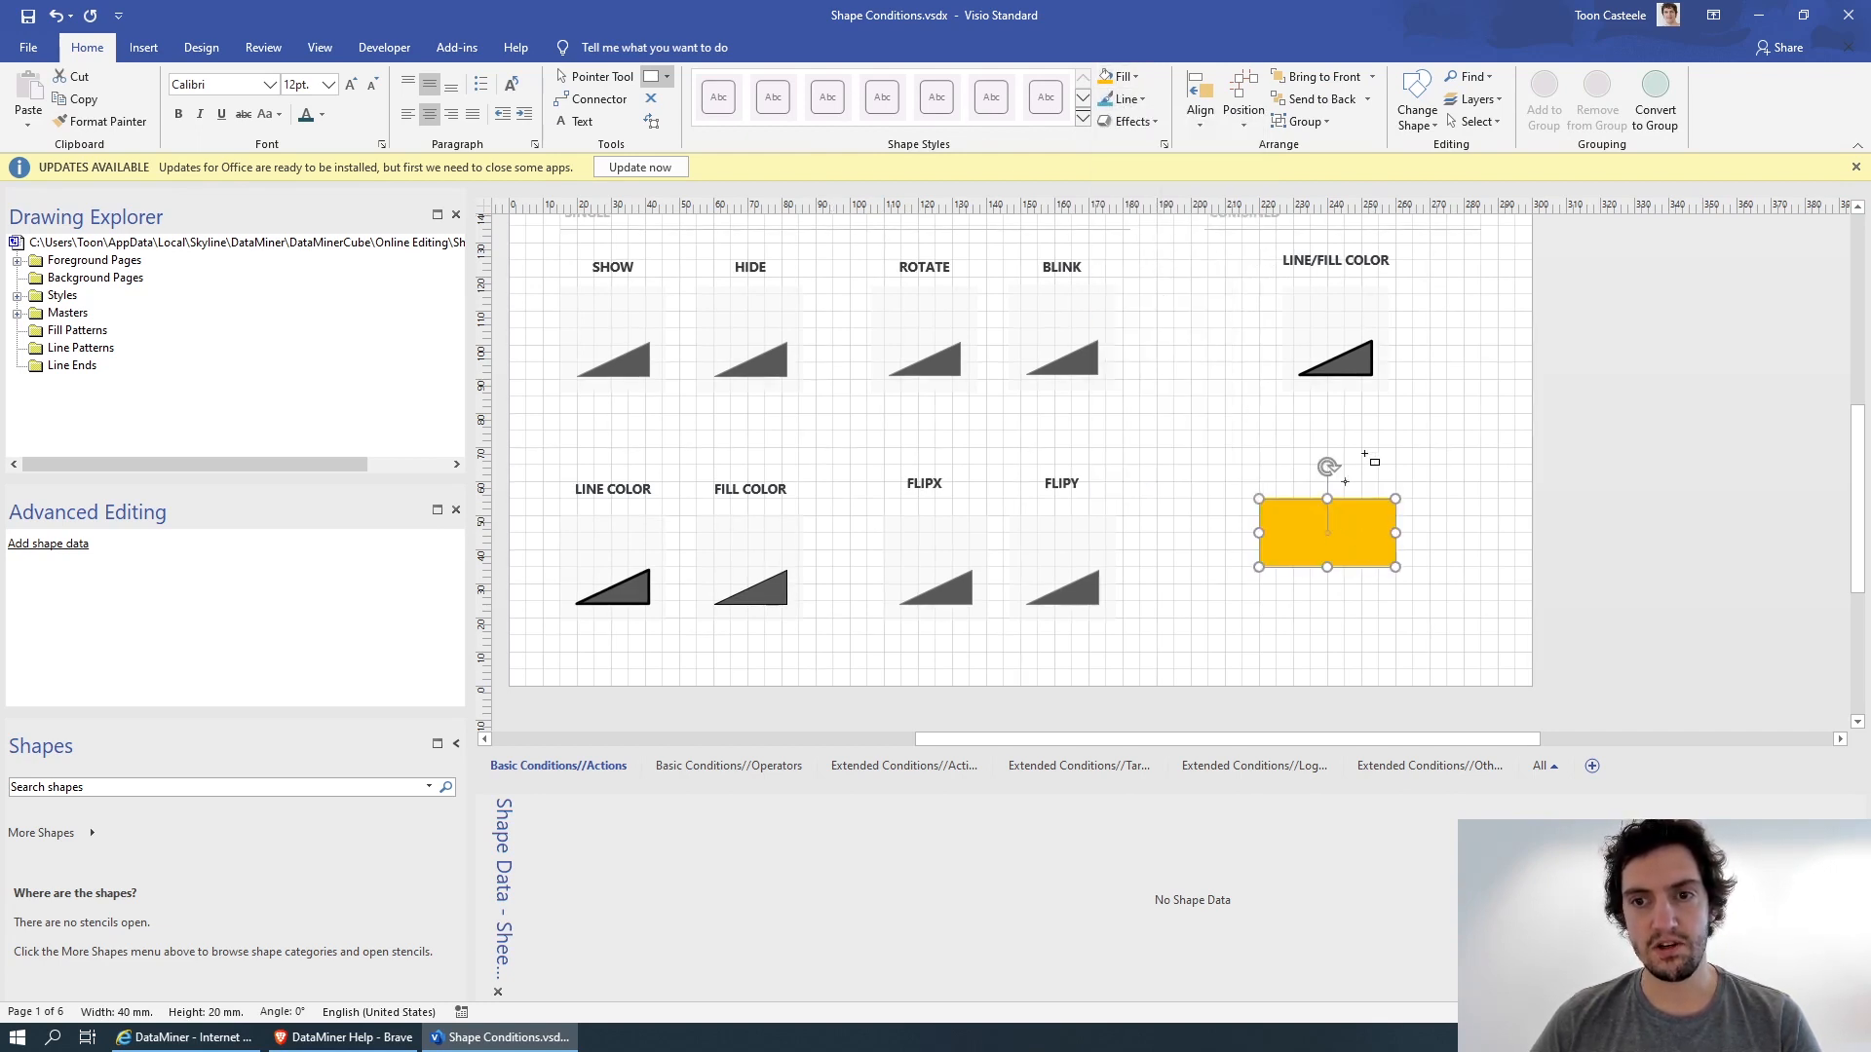
pyautogui.click(594, 77)
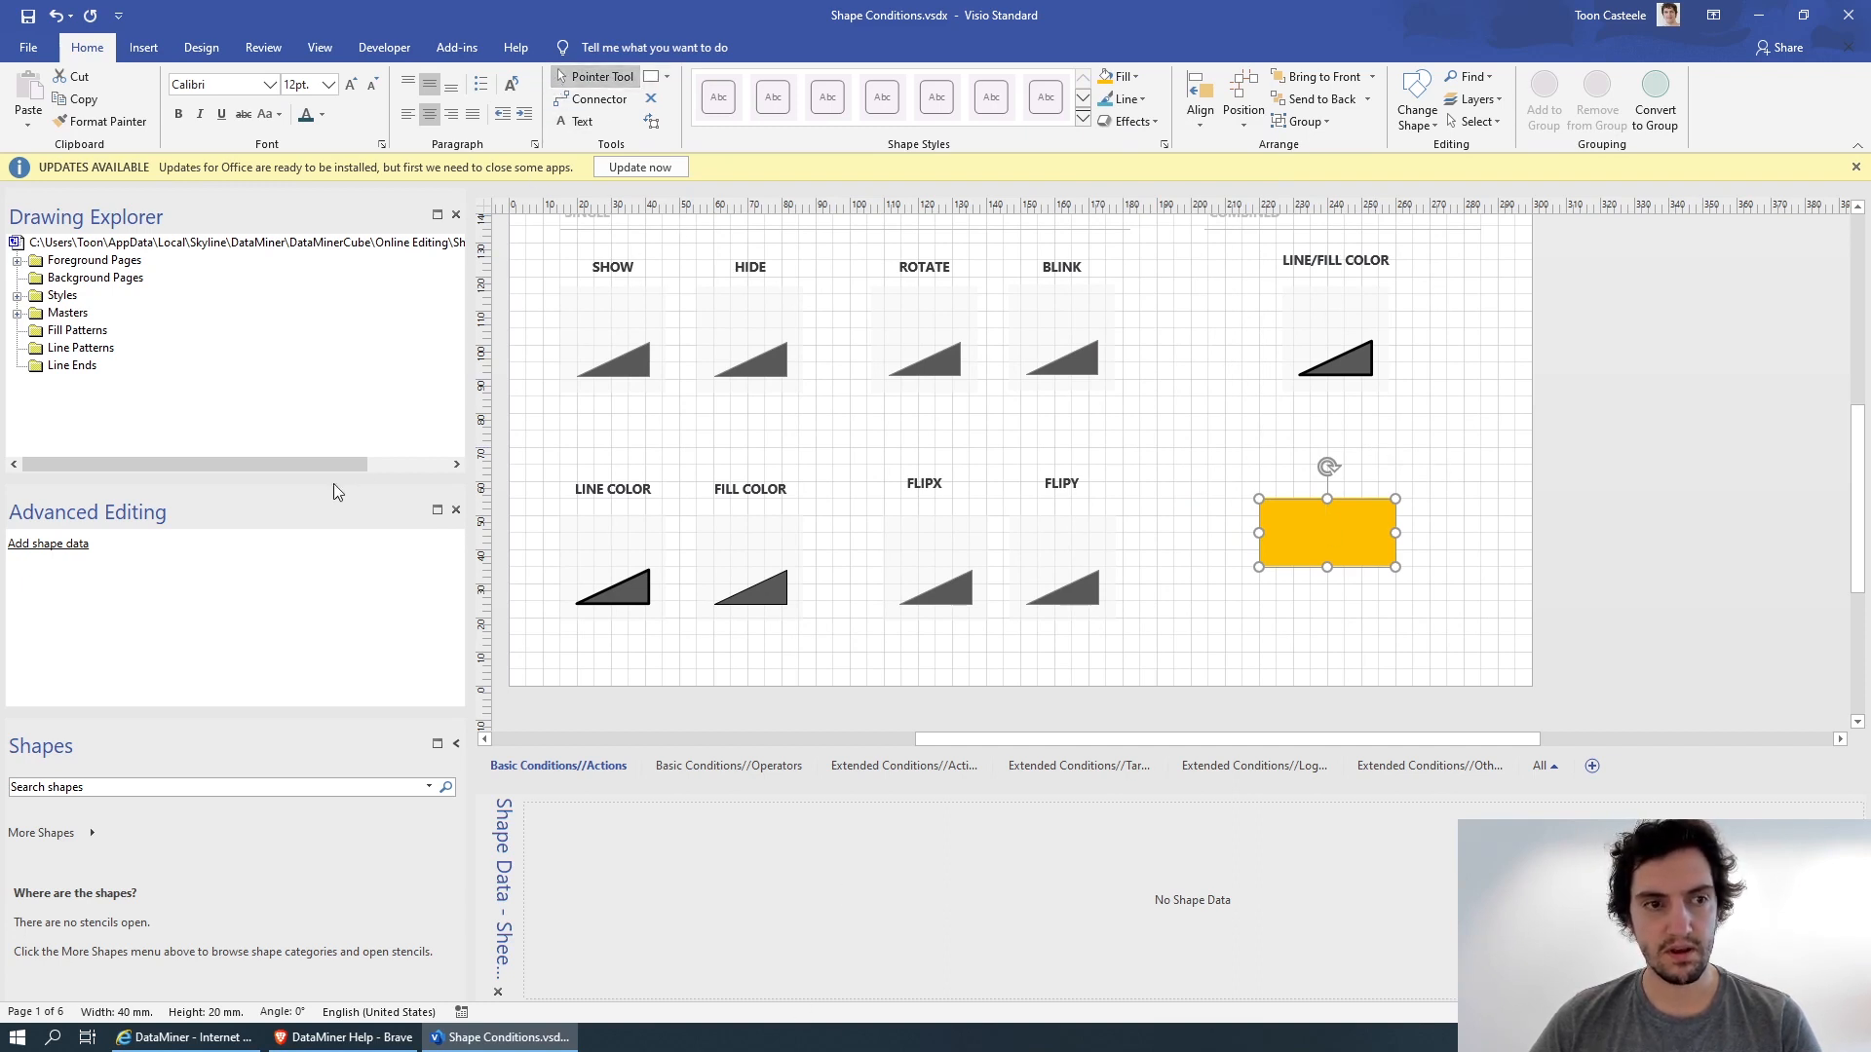
# Add an Element shape data item to the orange rectangle with the value CAS Server.
pyautogui.click(58, 552)
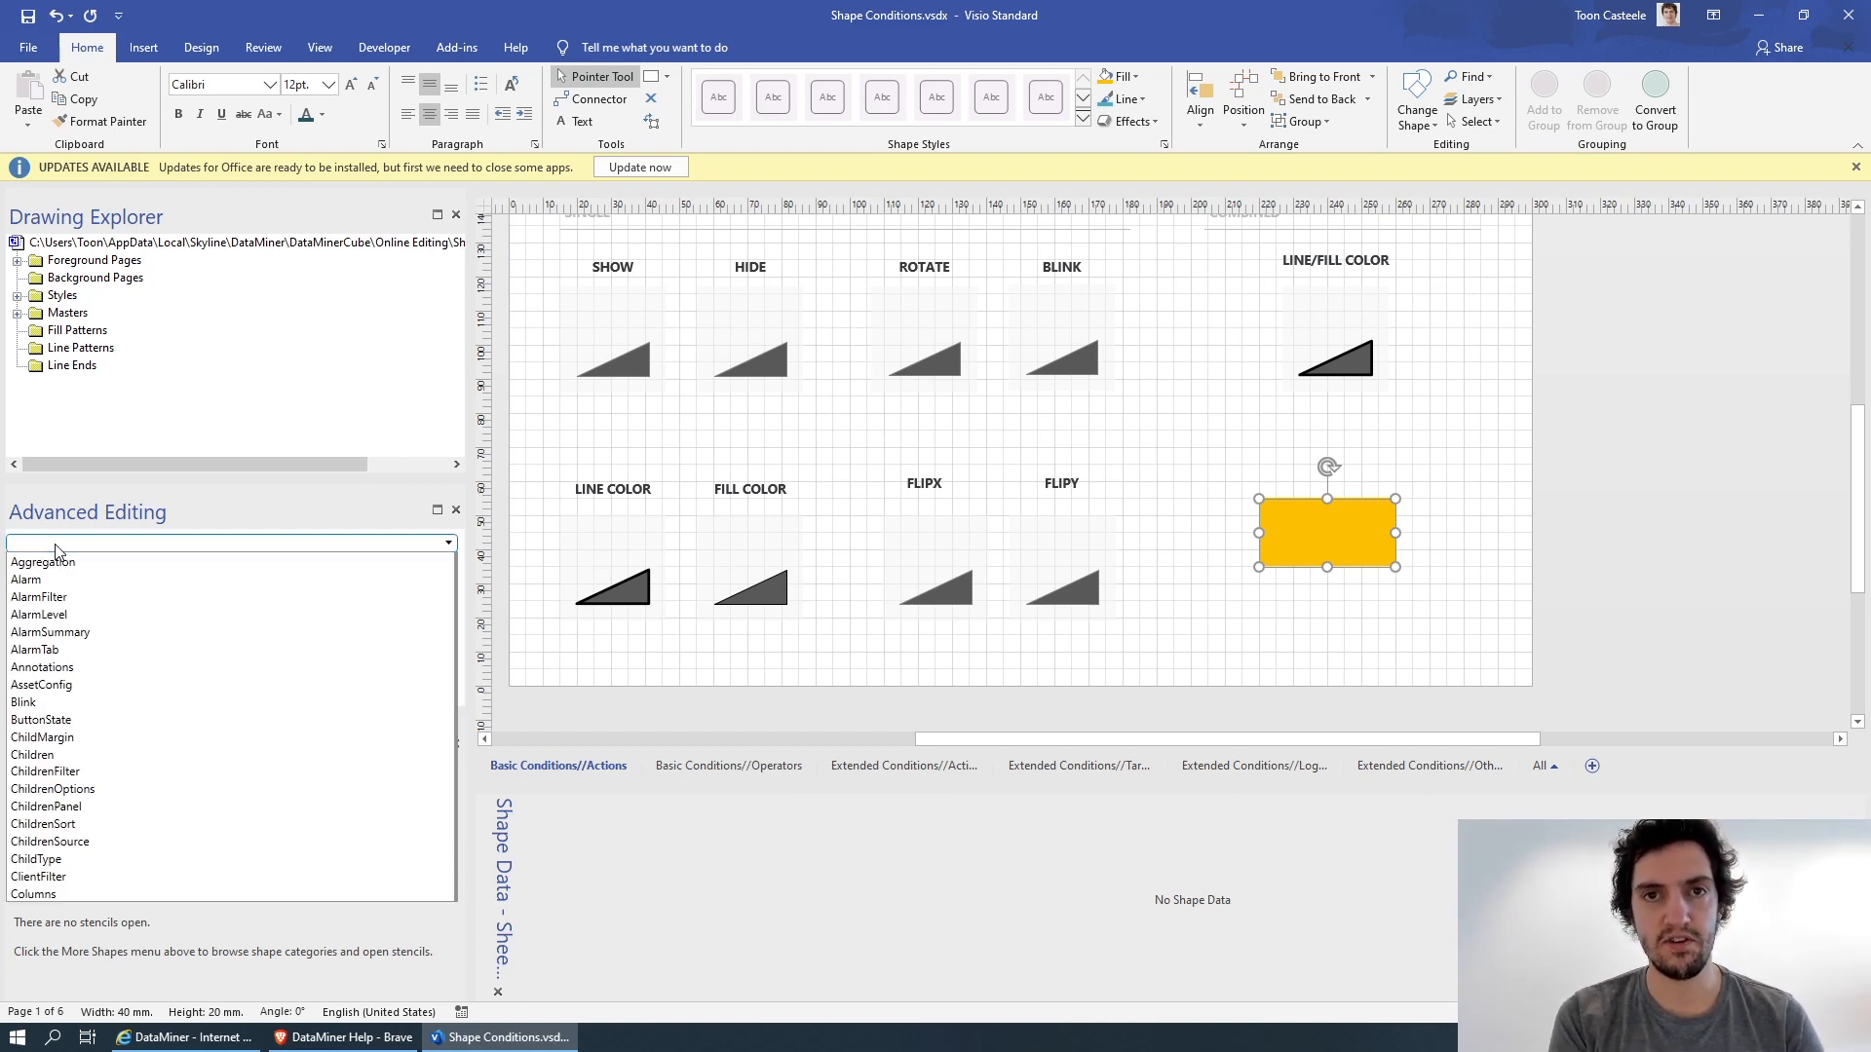
pyautogui.press('e')
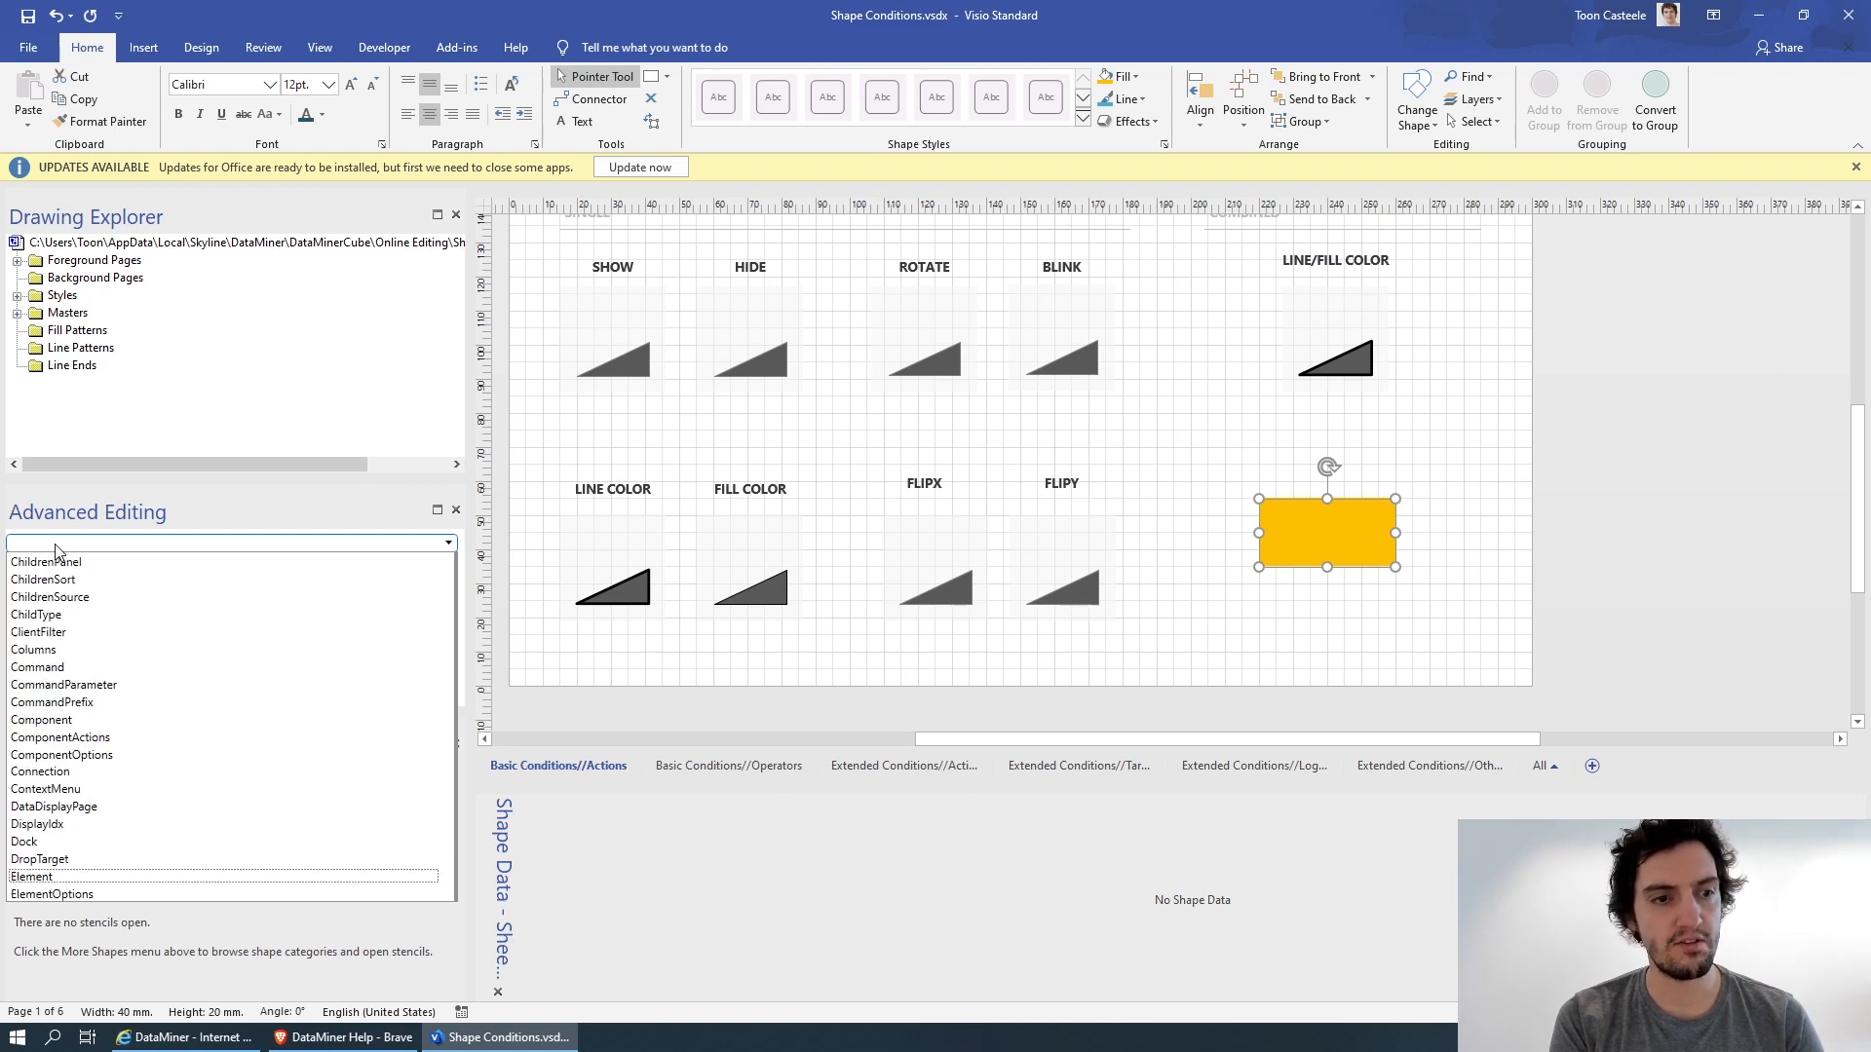
pyautogui.press('Return')
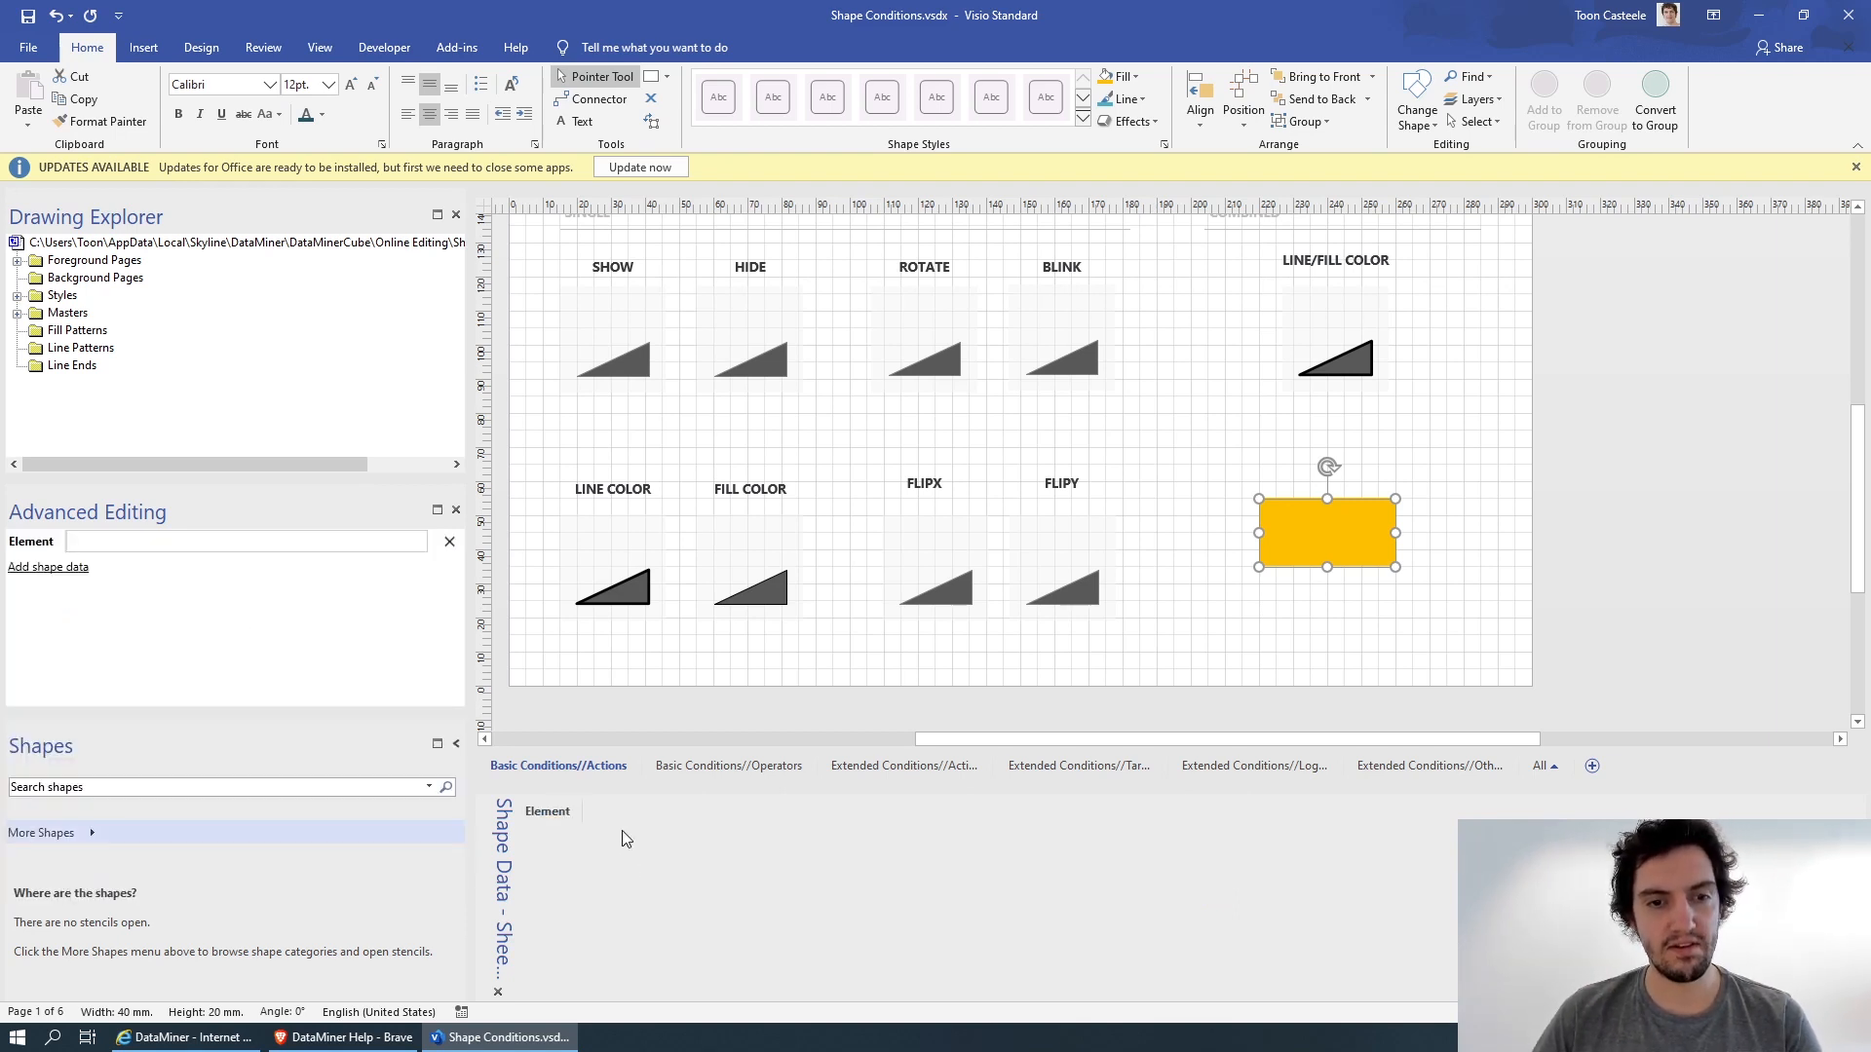
pyautogui.click(610, 811)
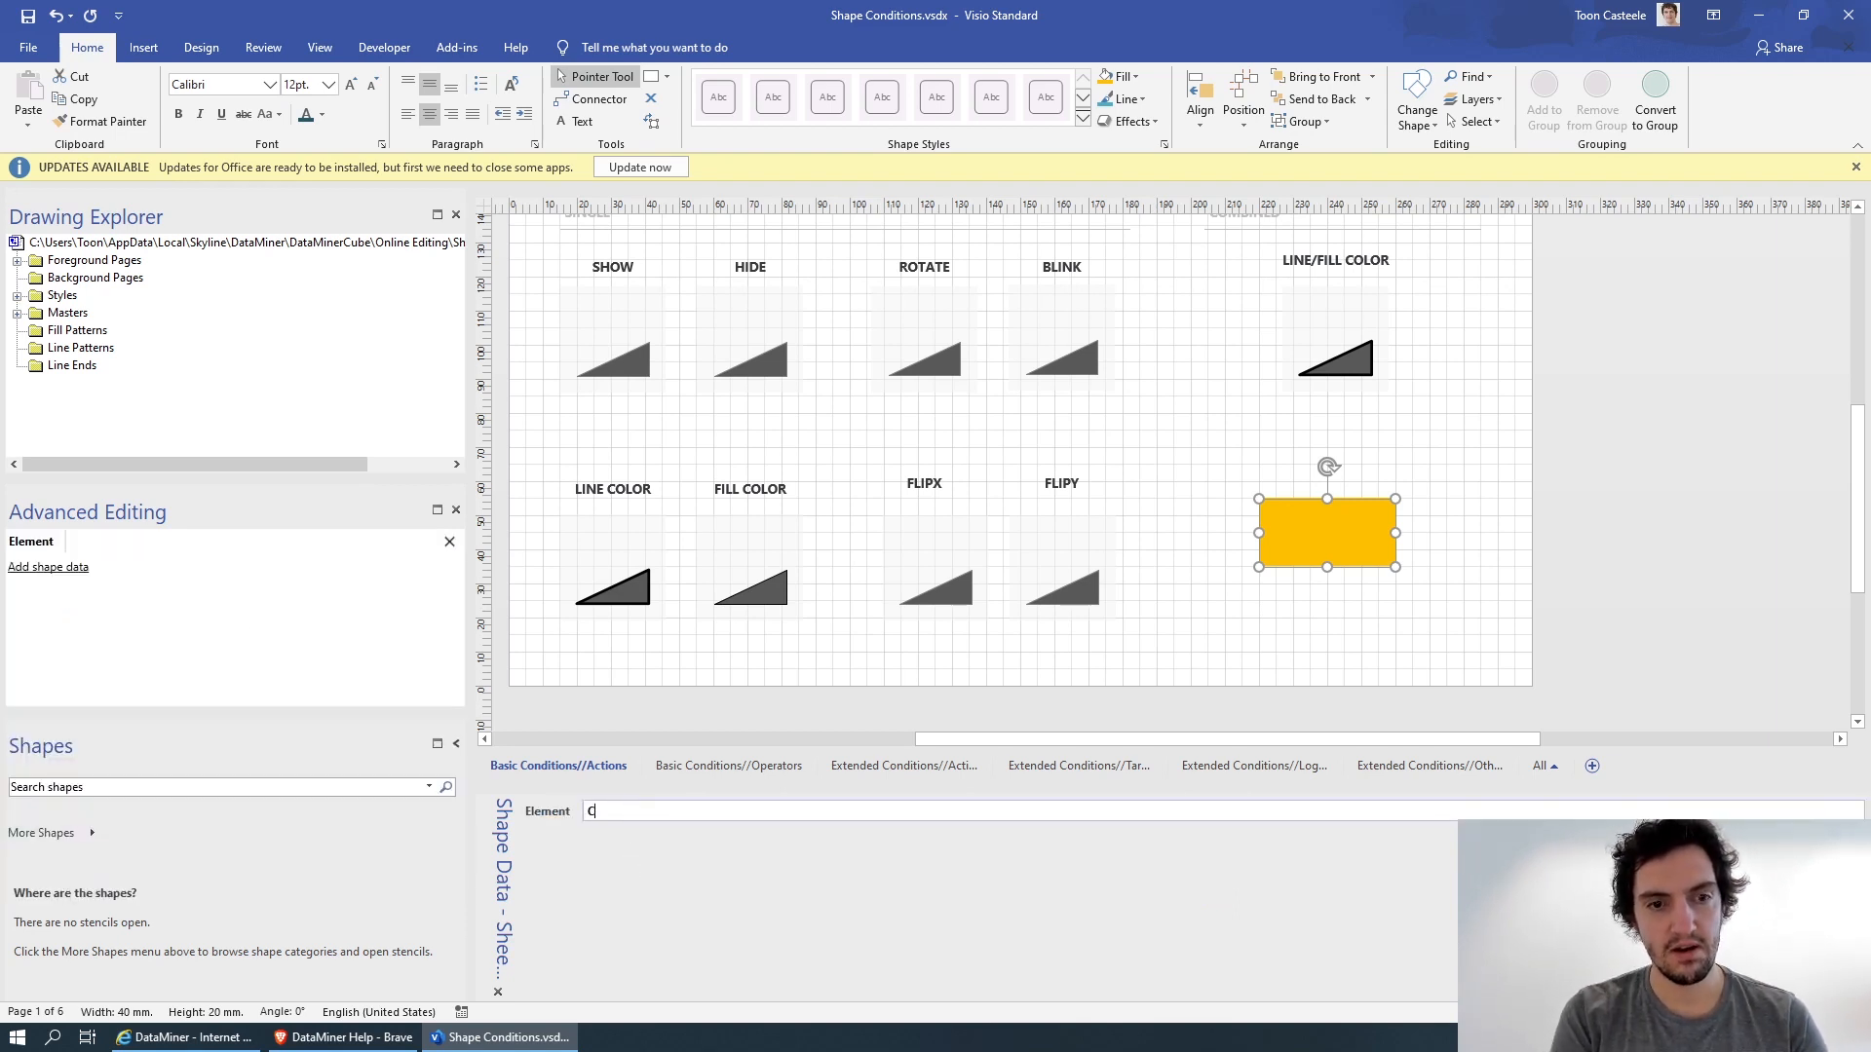
pyautogui.write('CAS Server')
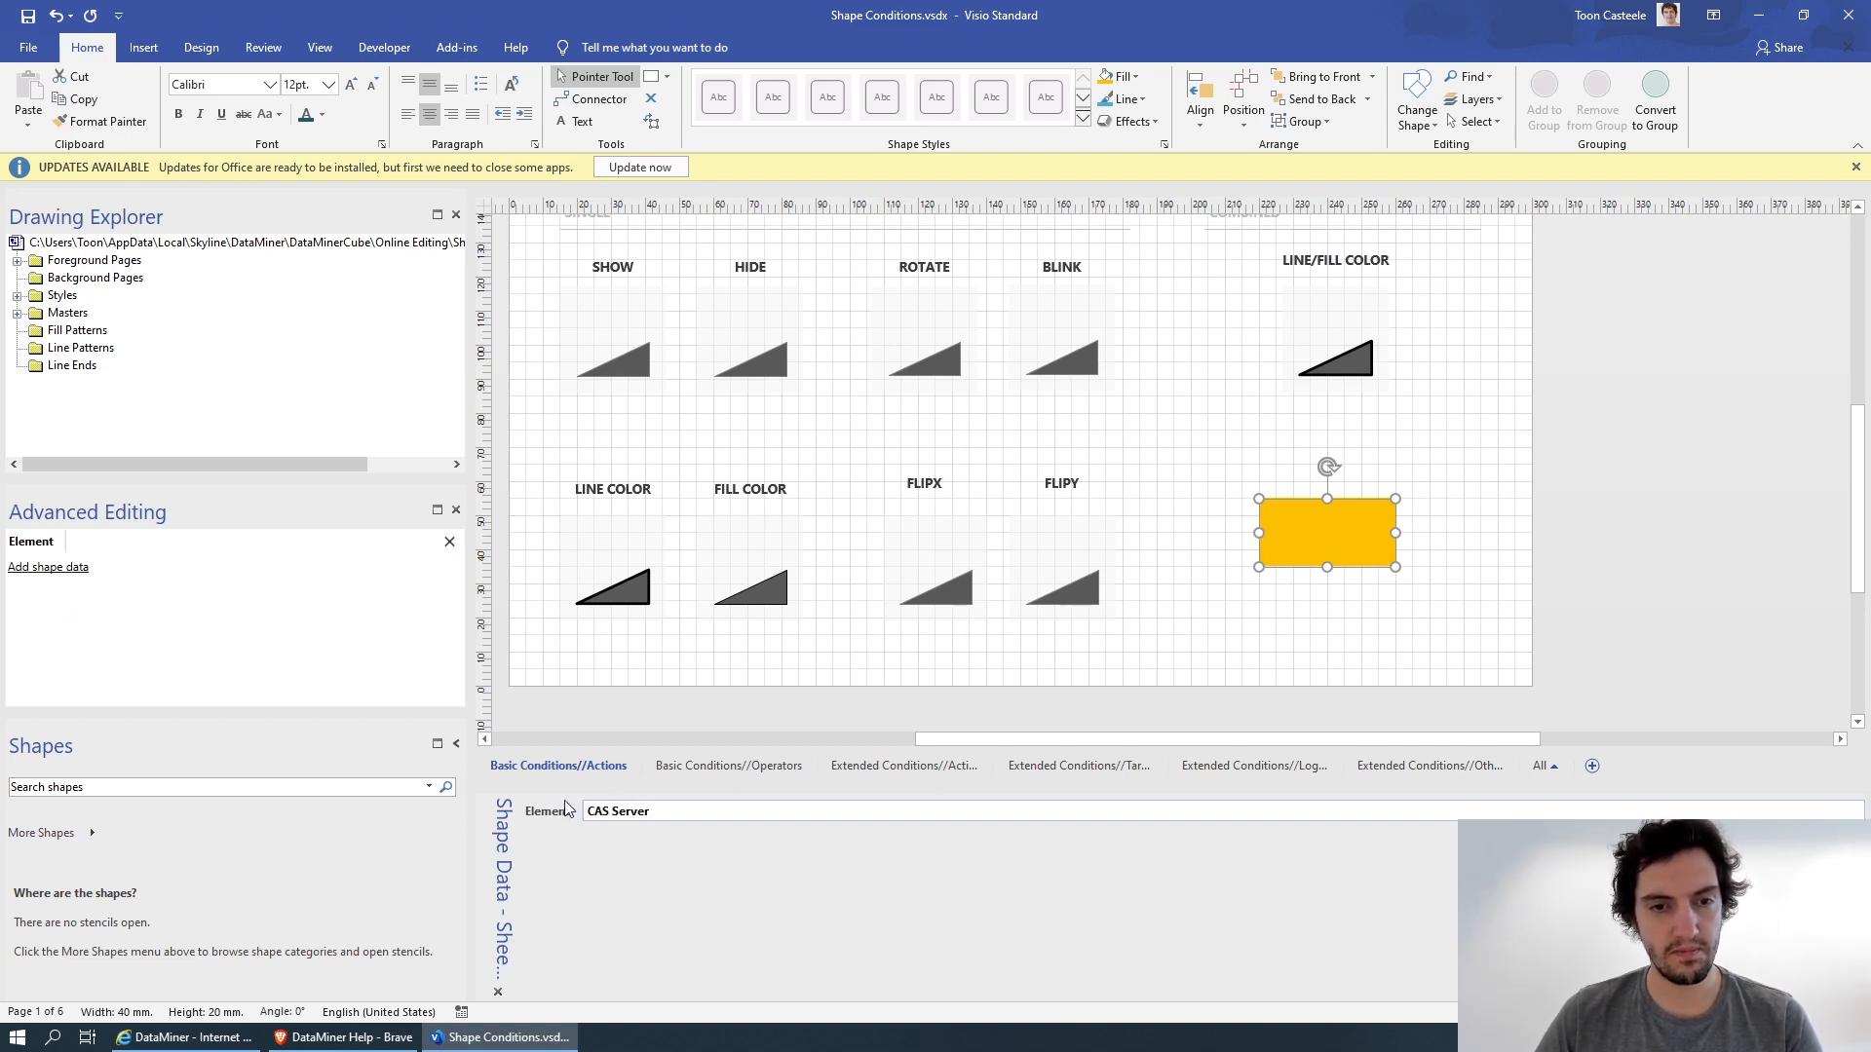
pyautogui.press('Return')
# Define a new shape data item for the orange rectangle with the label Parameter and the value 1003,Broadcast.
pyautogui.rightClick(594, 871)
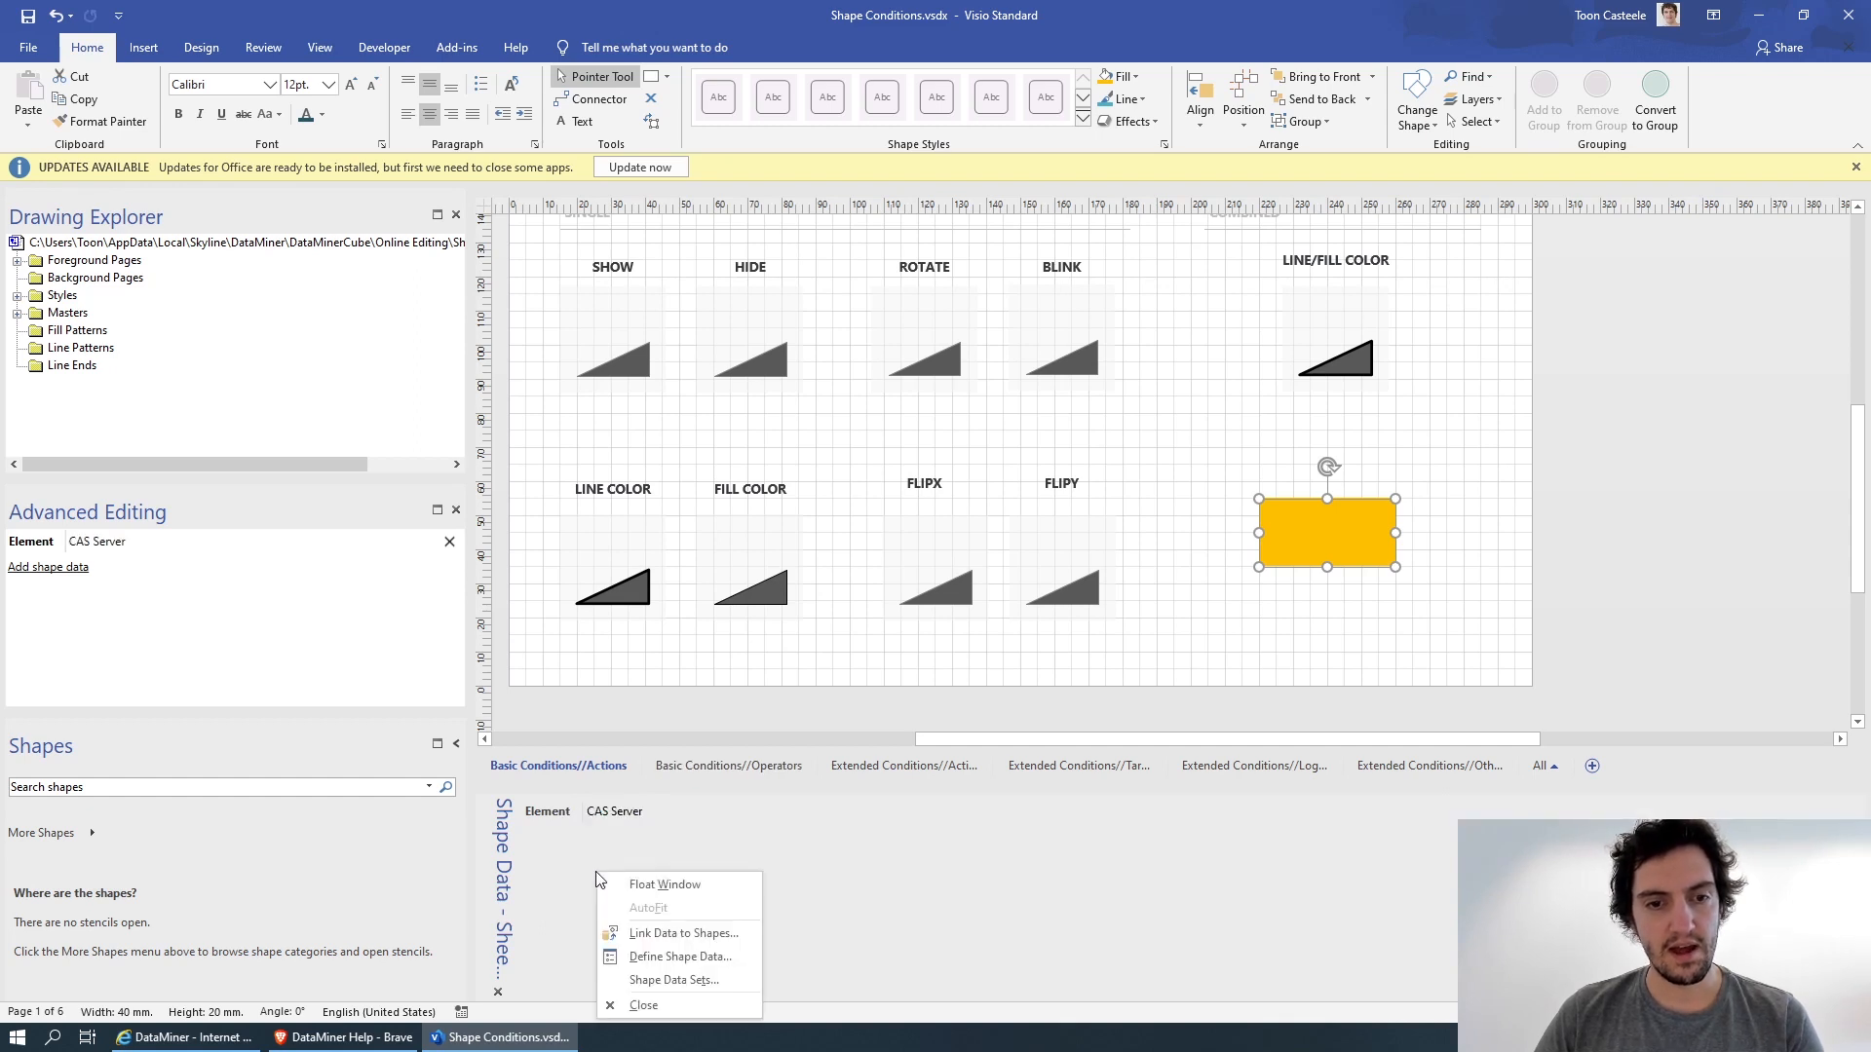
pyautogui.click(670, 959)
pyautogui.click(874, 716)
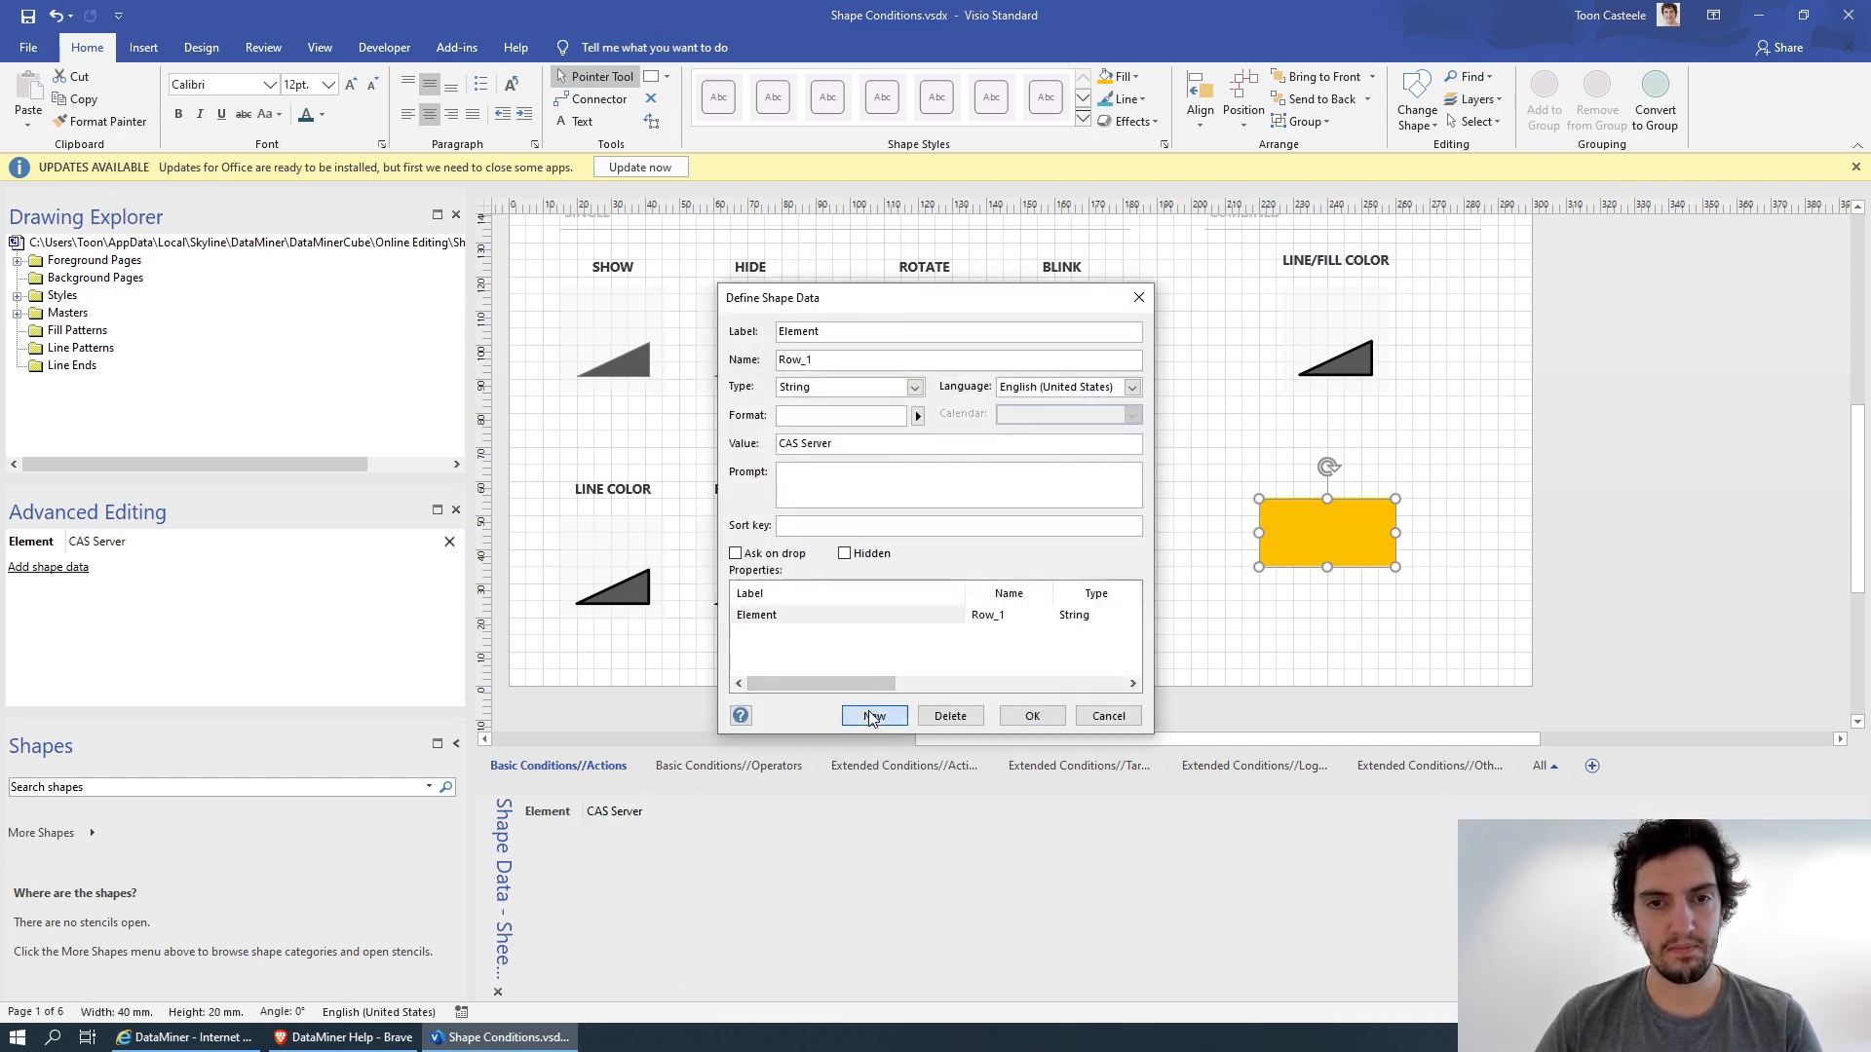
pyautogui.write('Parameter')
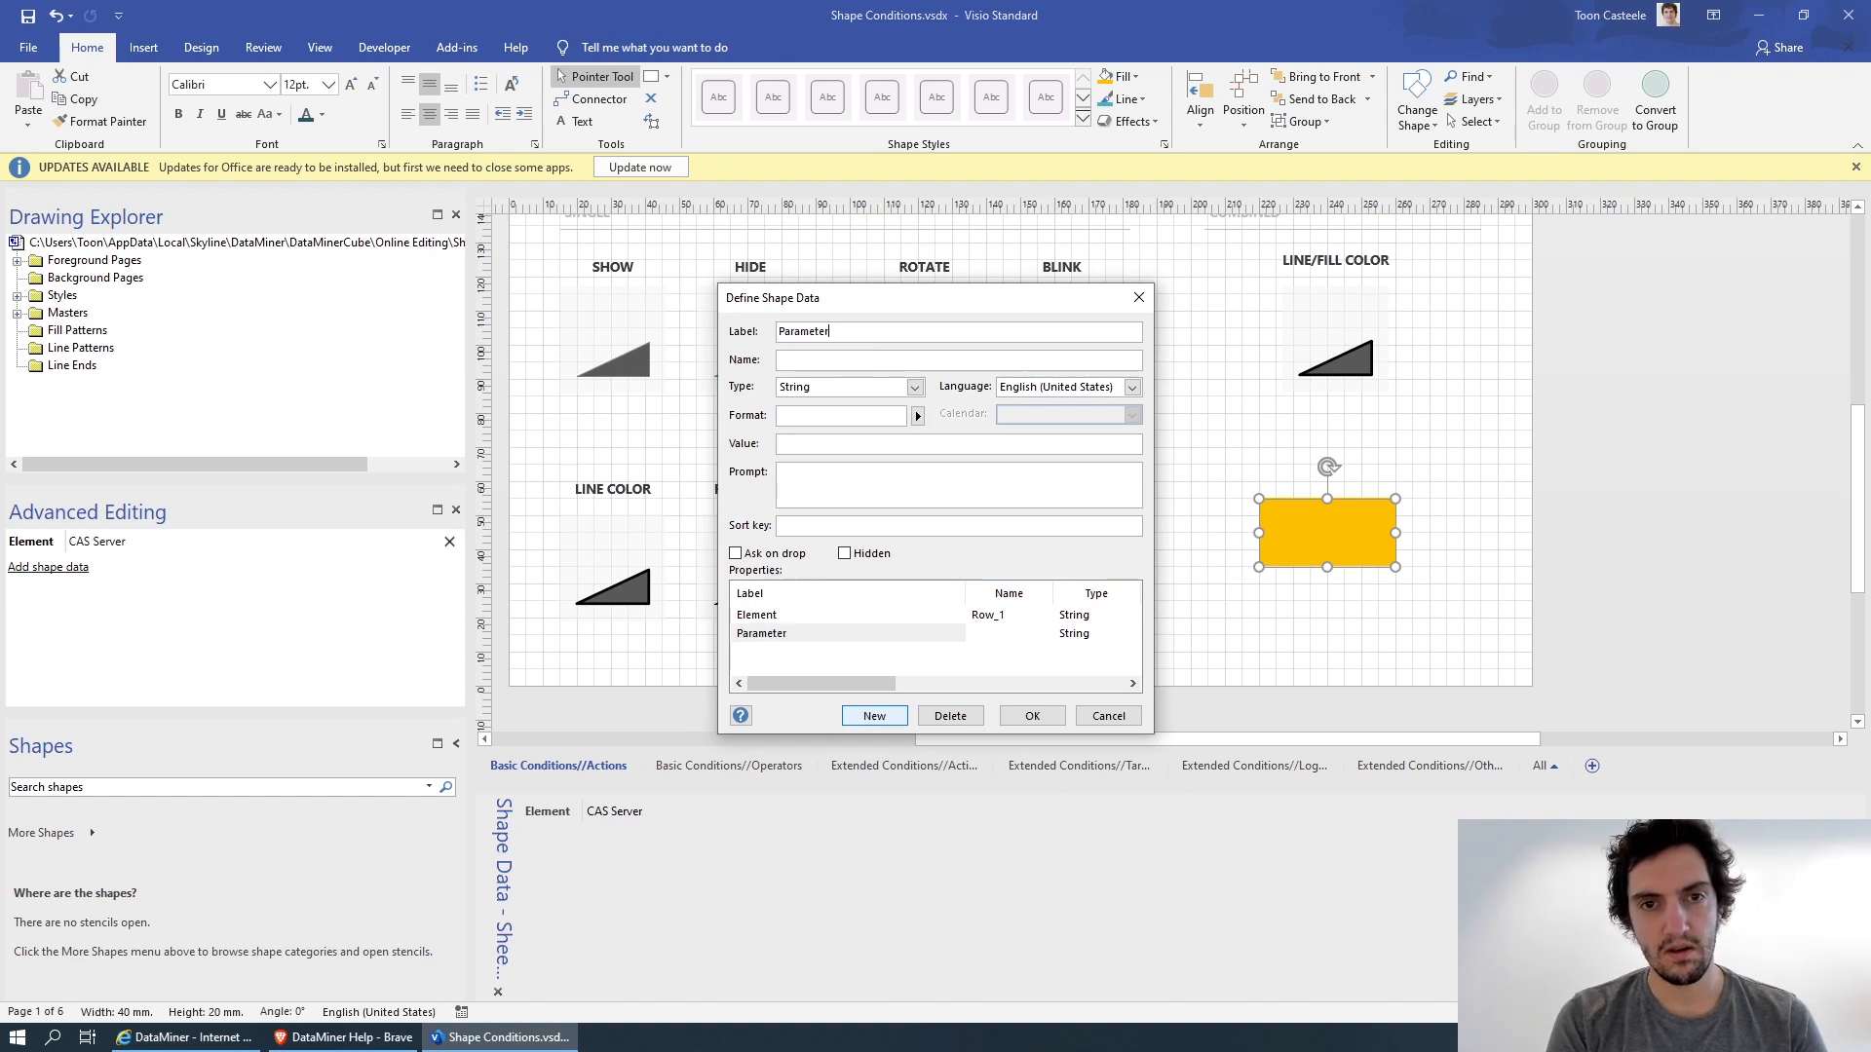
pyautogui.press('Tab')
pyautogui.press('Tab')
pyautogui.press('Tab')
pyautogui.press('Tab')
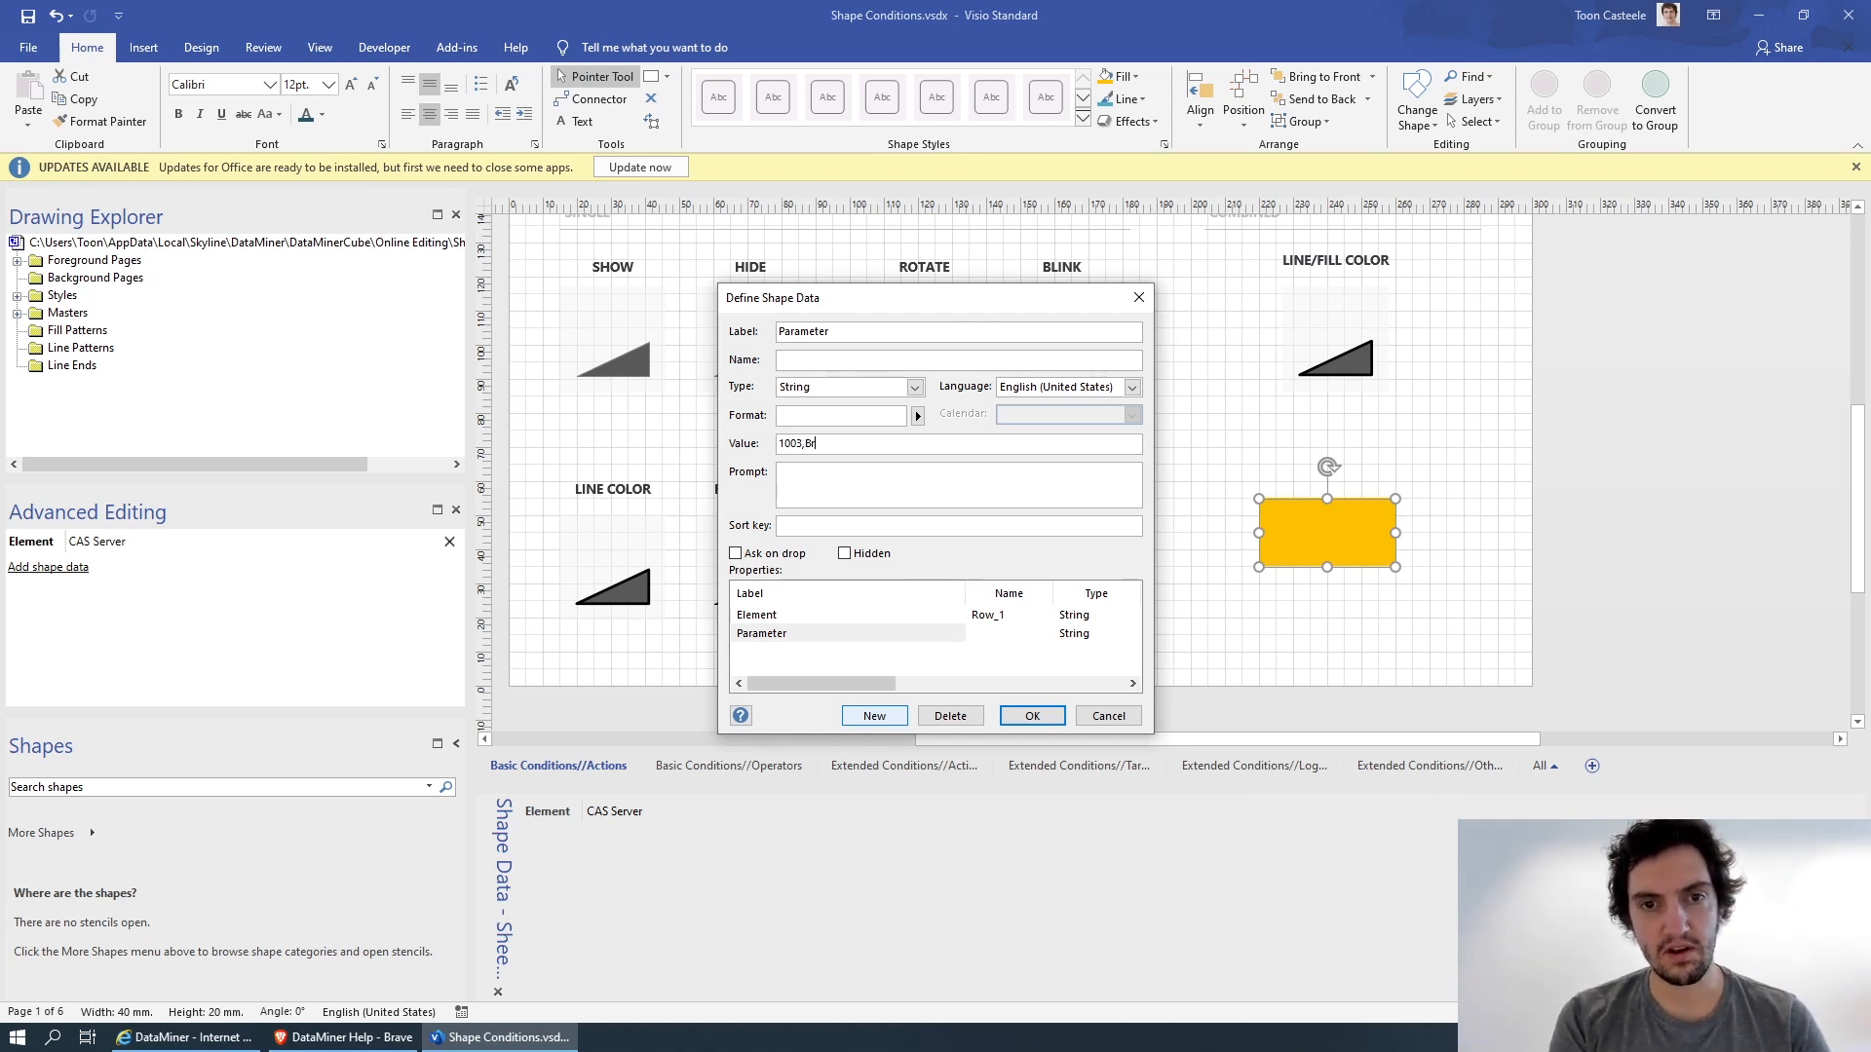
pyautogui.write('cast')
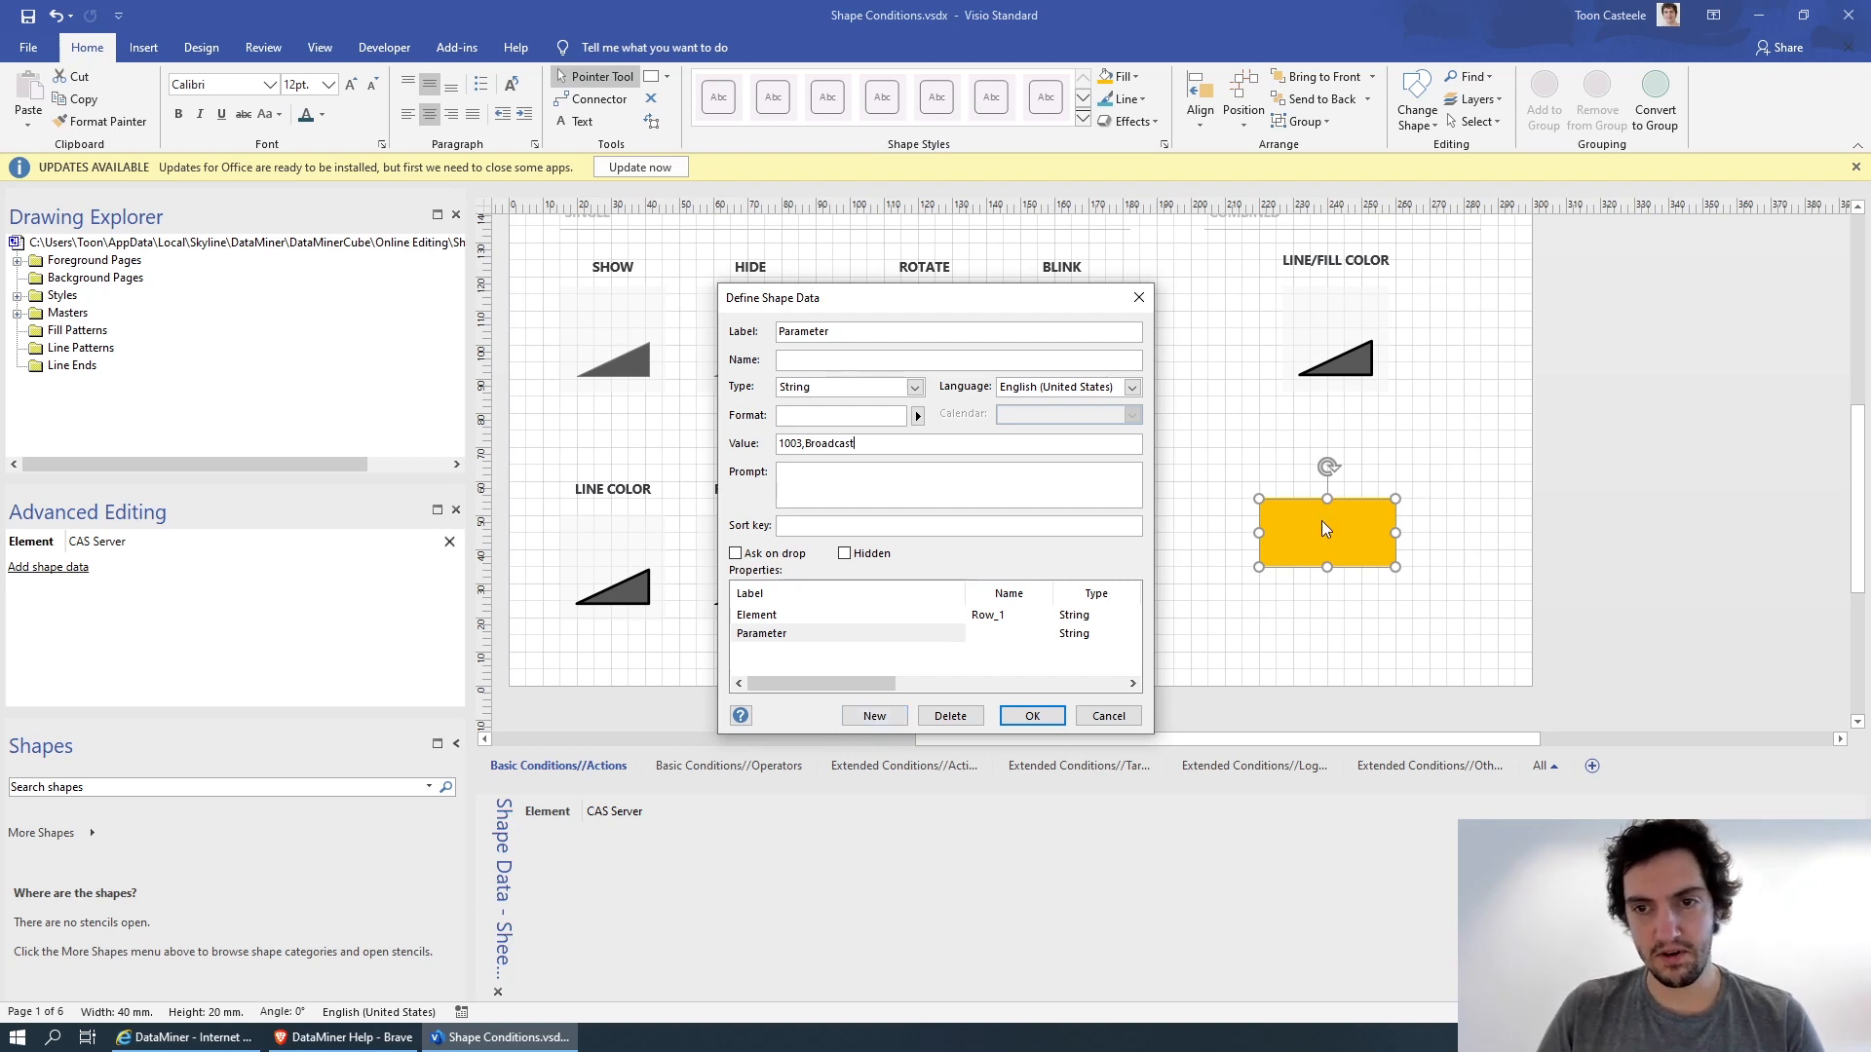
pyautogui.press('Return')
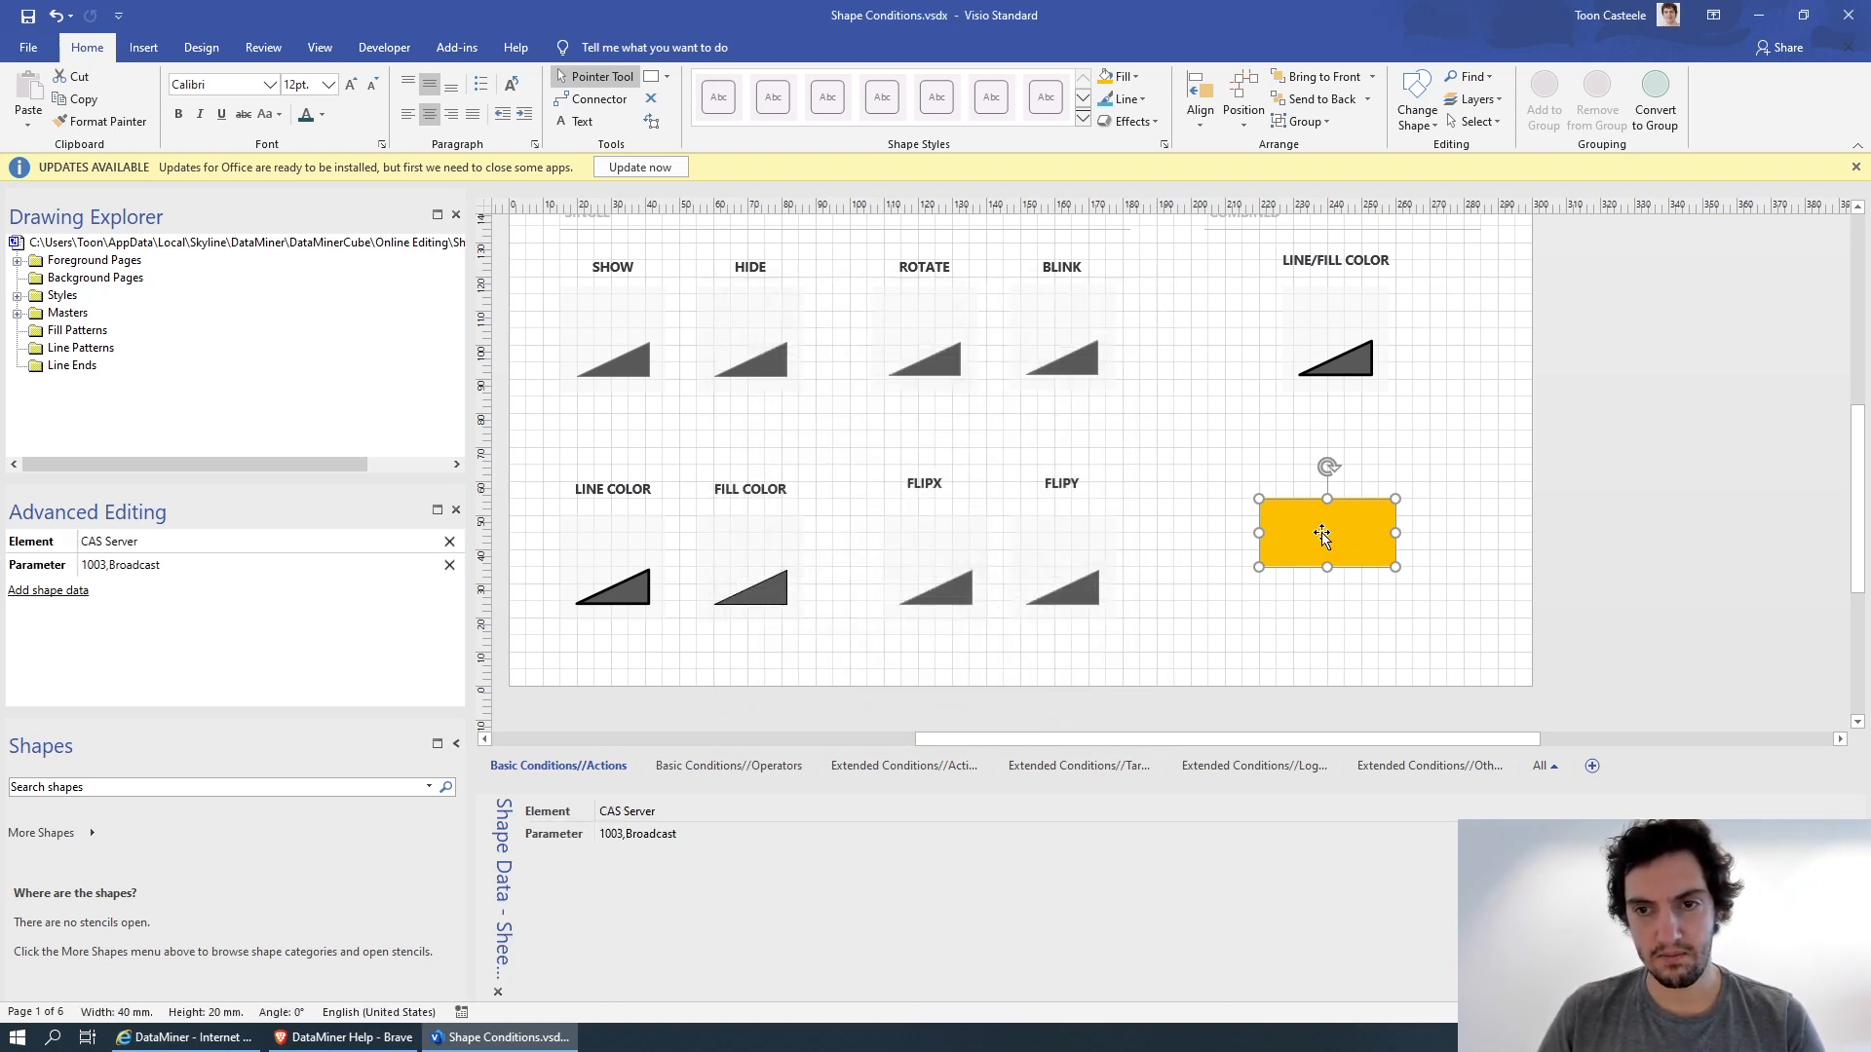
# Enter * as the orange rectangle's text and save the drawing.
pyautogui.doubleClick(1323, 535)
pyautogui.write('*')
pyautogui.click(1106, 484)
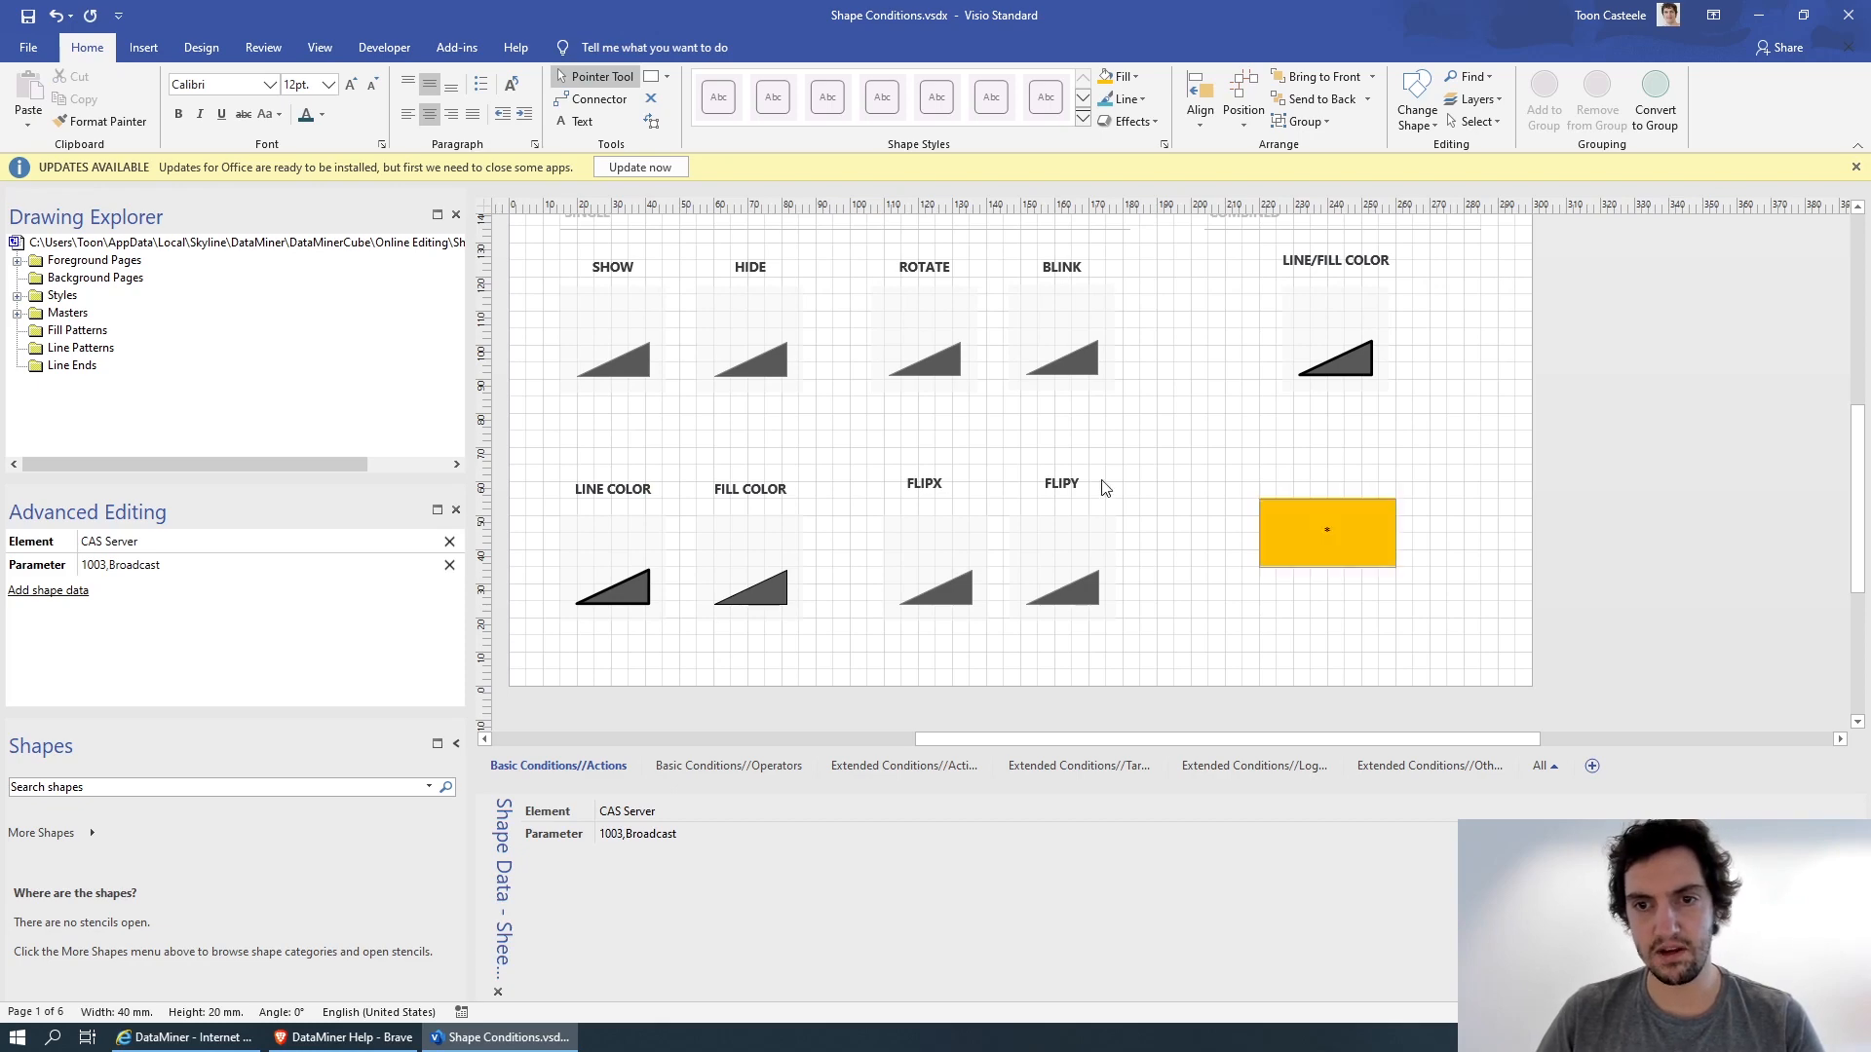
pyautogui.hotkey('ctrl', 's')
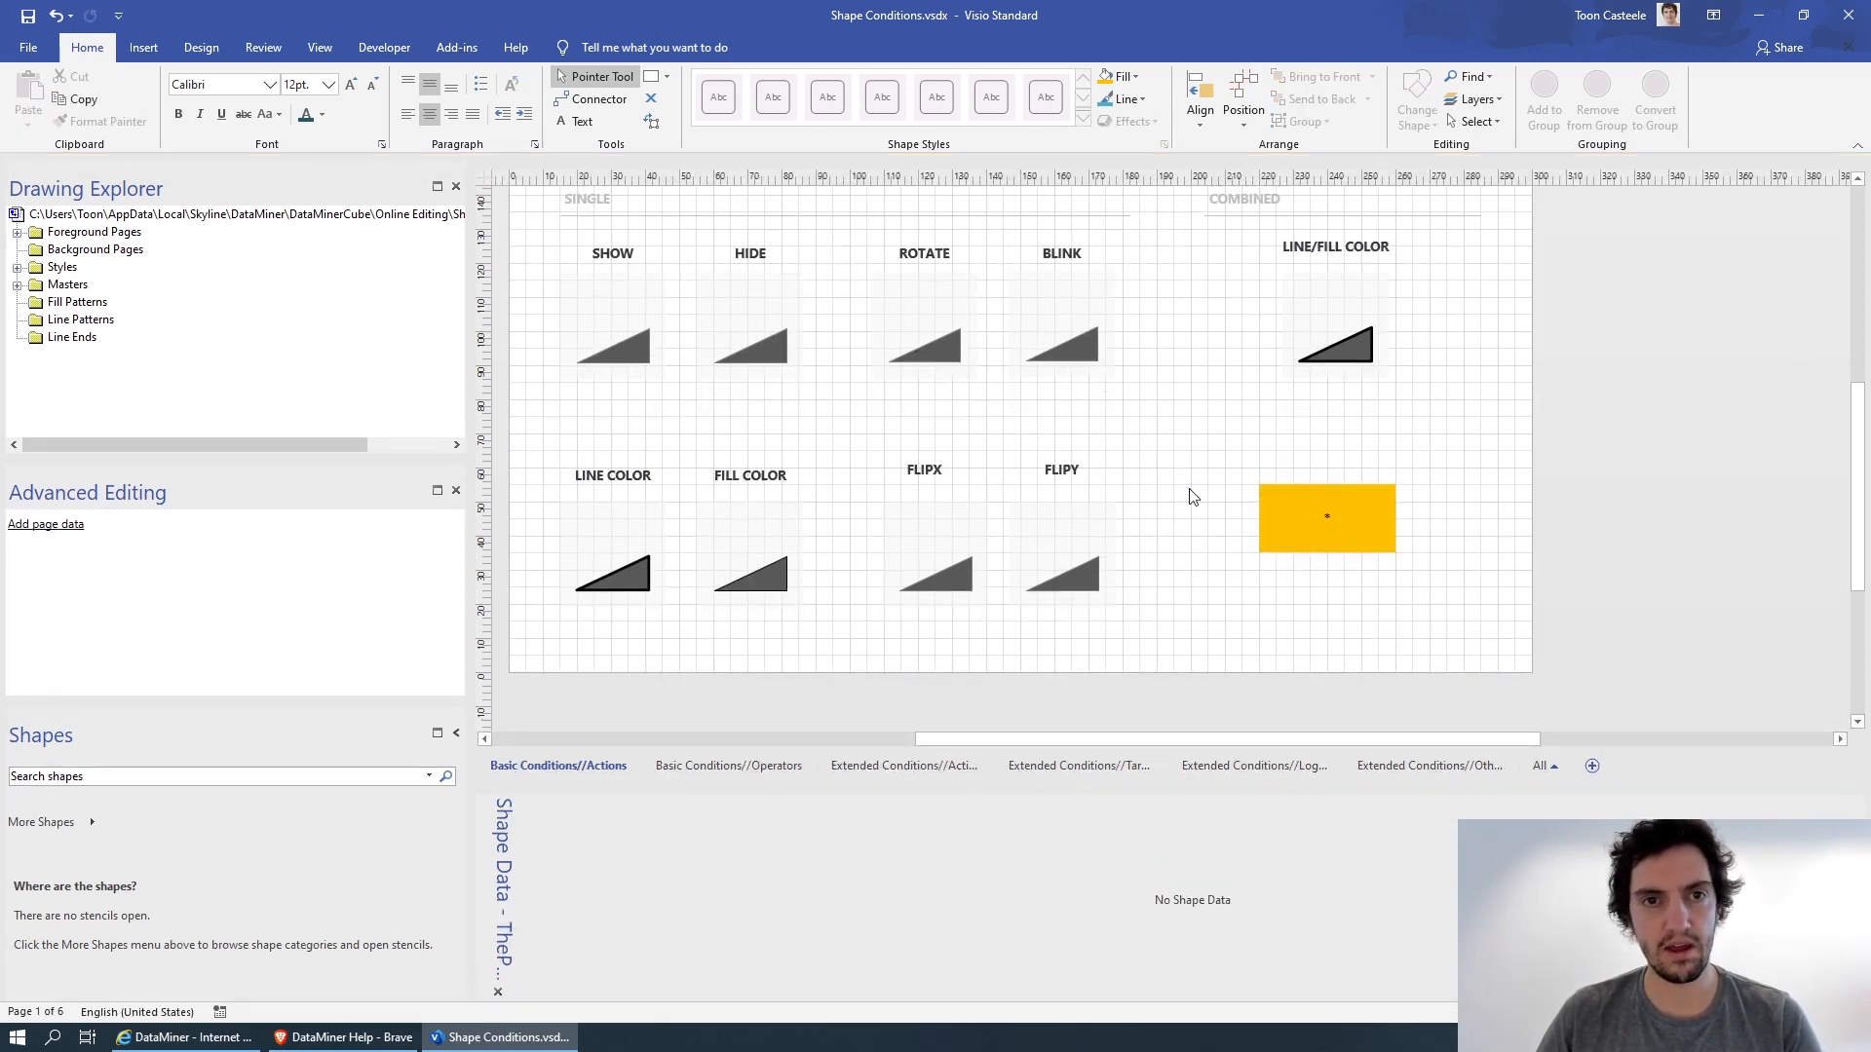
# Check the linked rectangle on the Basic/Extended Shape Conditions view in DataMiner and return to Visio.
pyautogui.hotkey('alt', 'Tab')
pyautogui.click(546, 62)
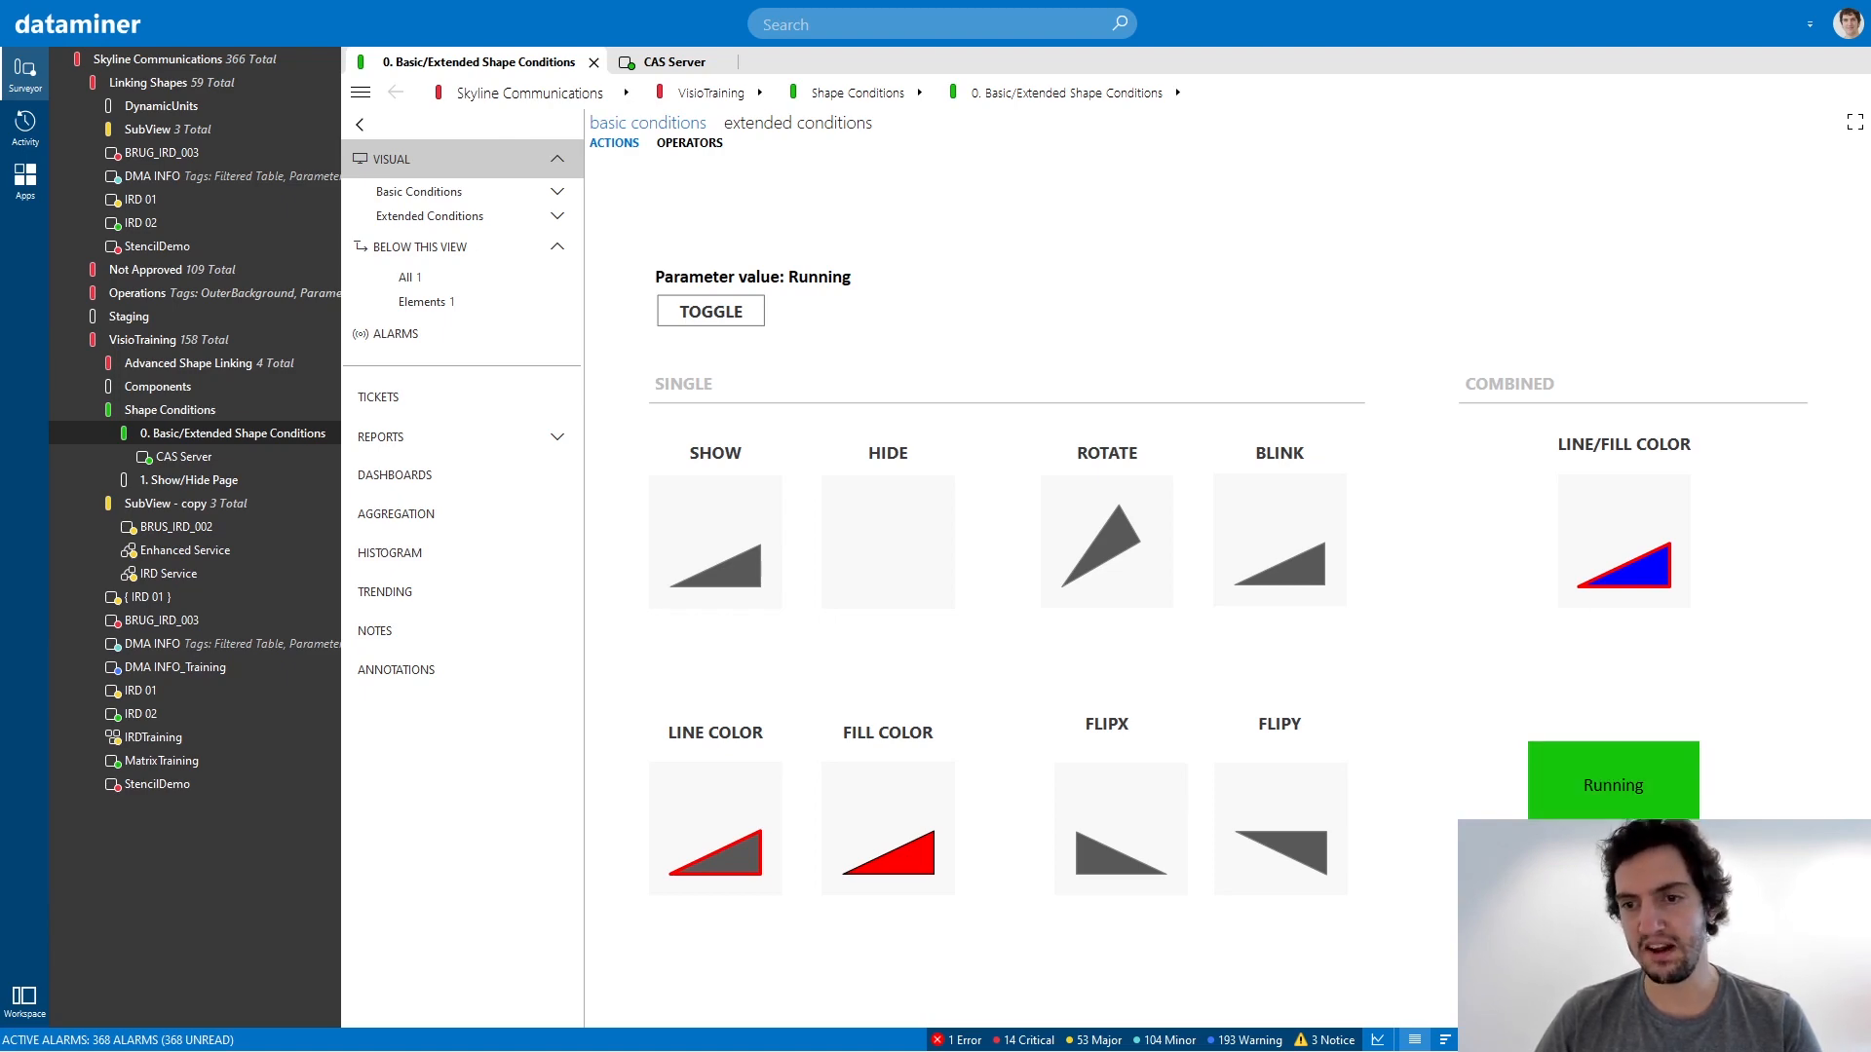
pyautogui.hotkey('alt', 'Tab')
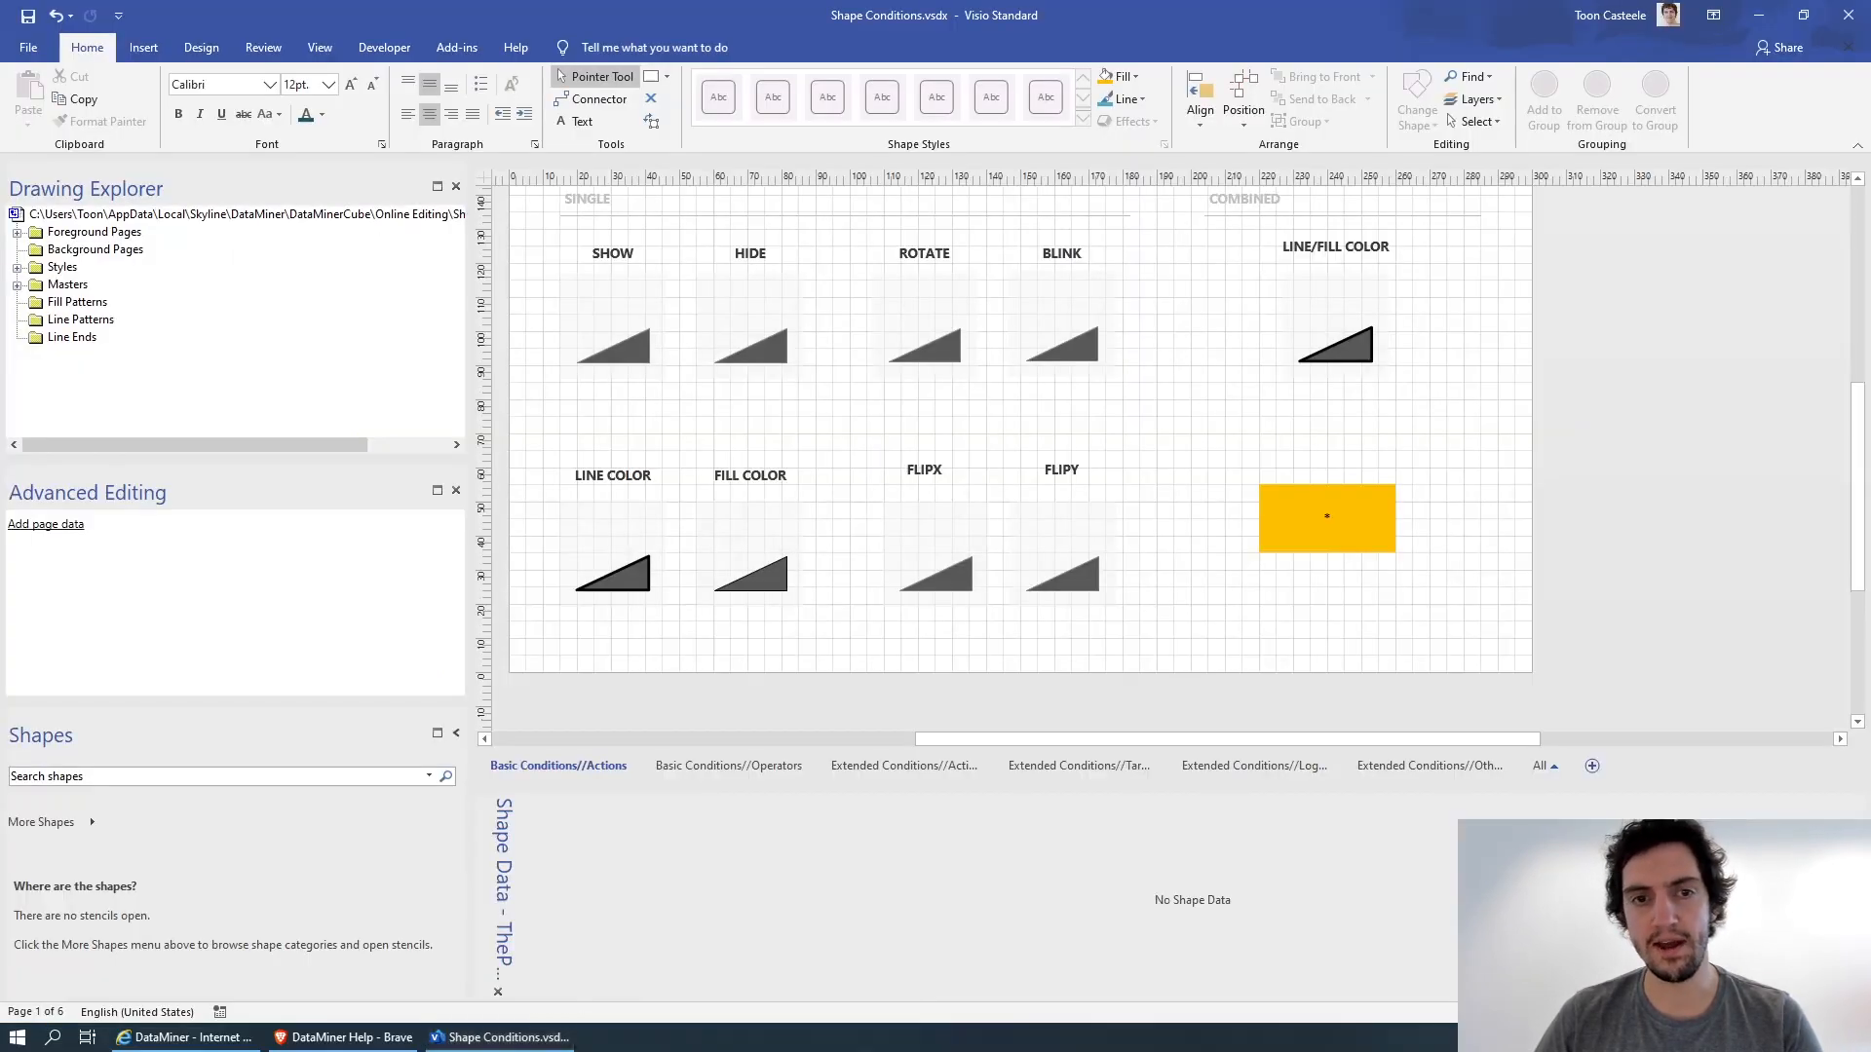
# Extend the orange rectangle's Parameter shape data with a show condition so it reads 1003,Broadcast|Show;=Running.
pyautogui.click(1316, 508)
pyautogui.click(703, 834)
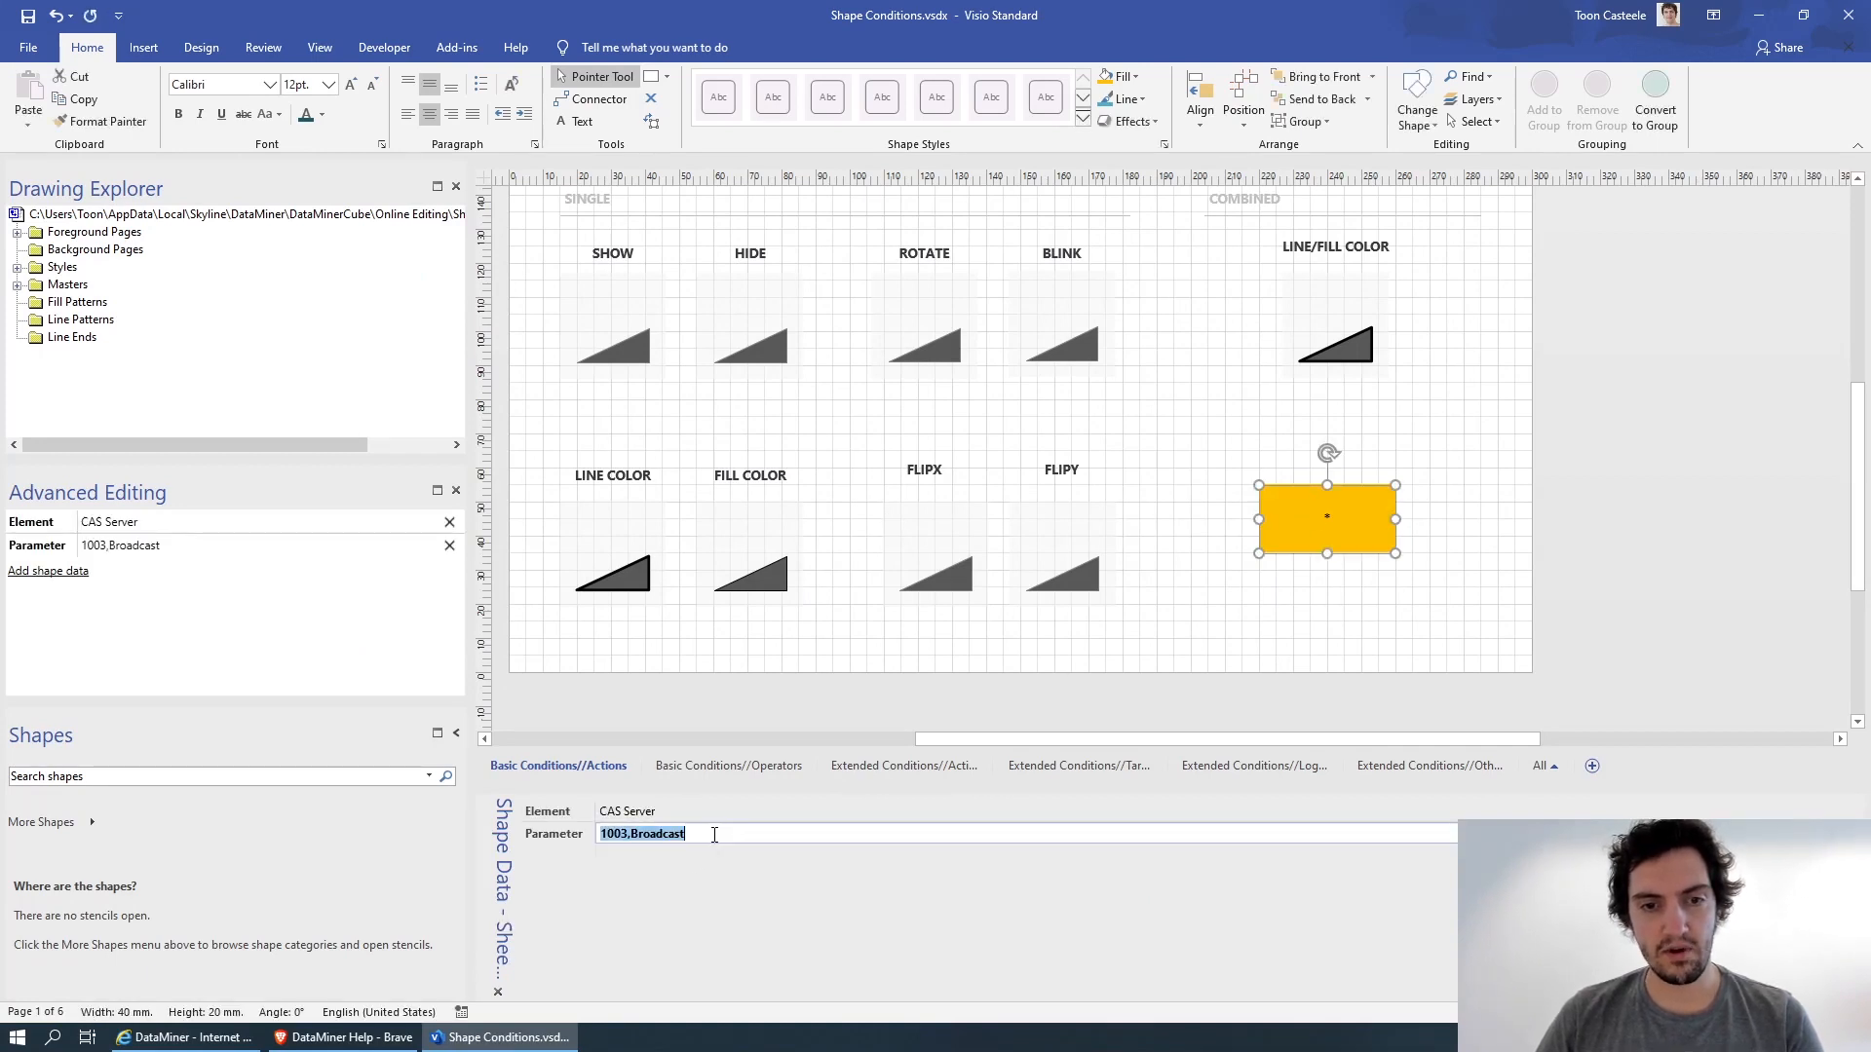
pyautogui.click(714, 835)
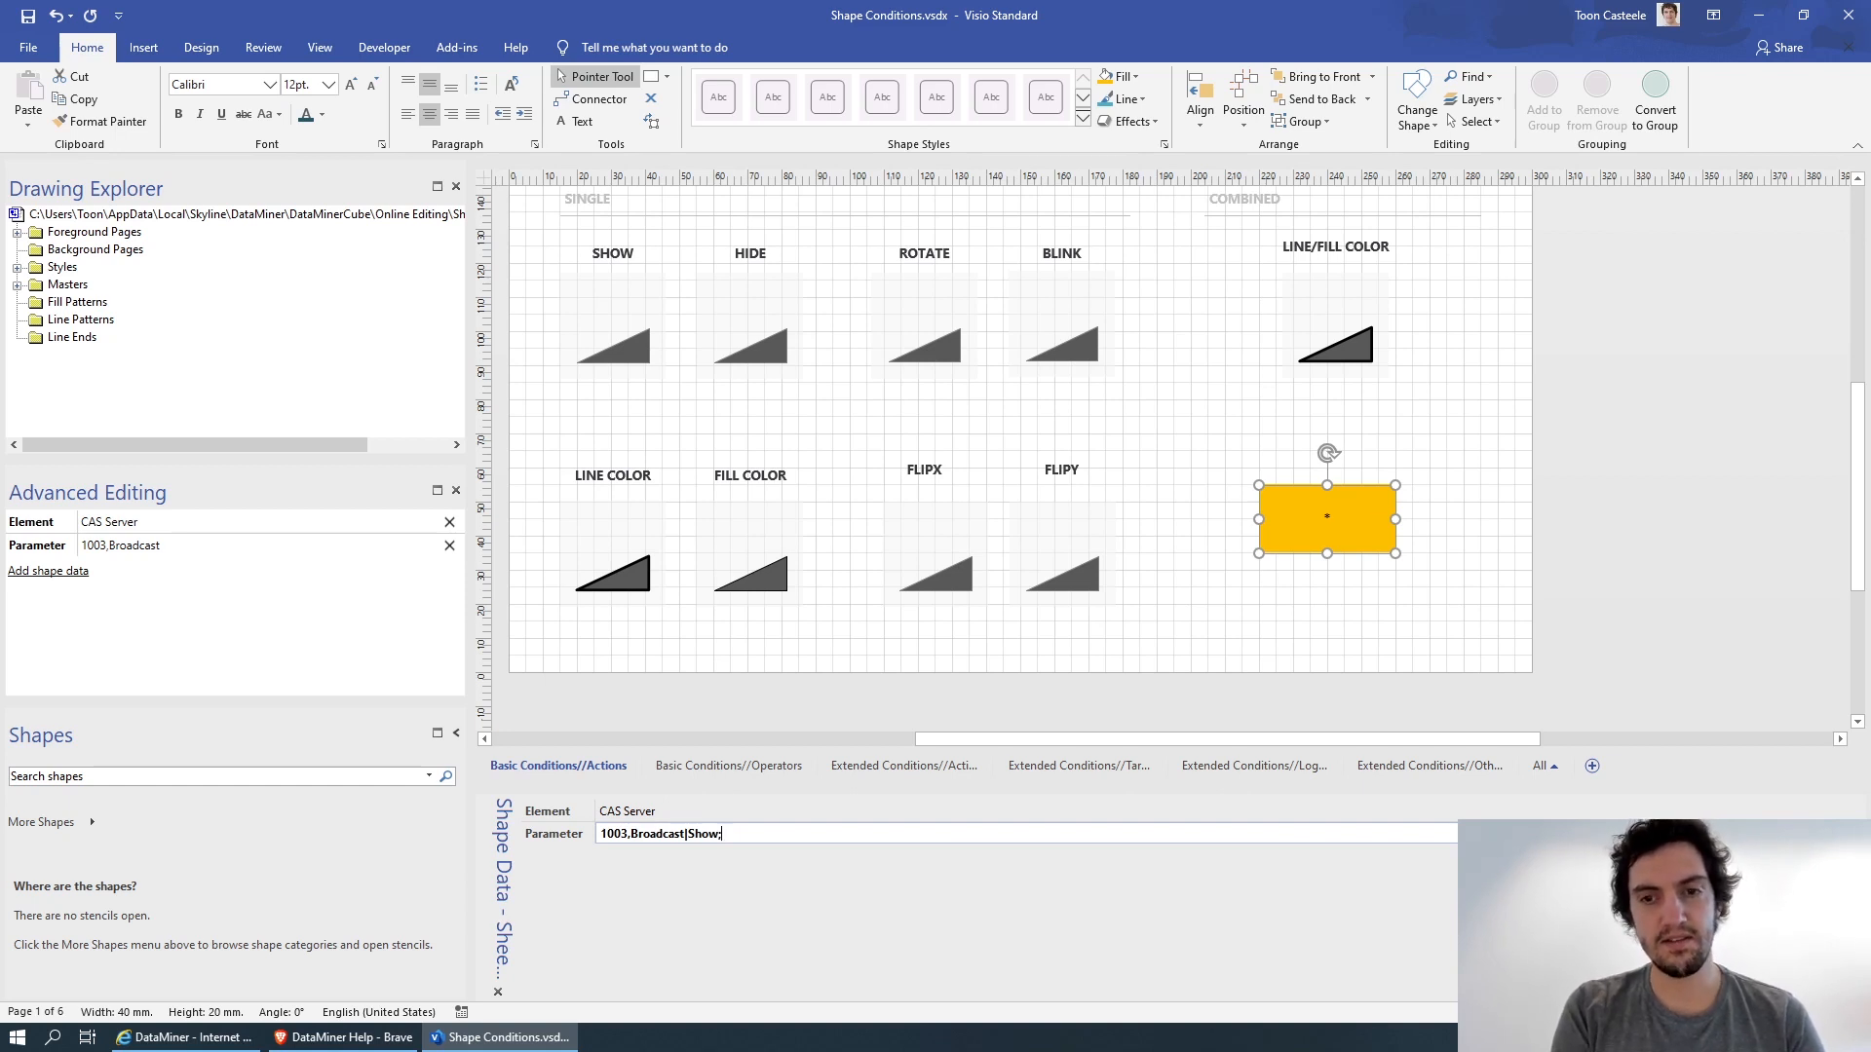
pyautogui.write('=Running')
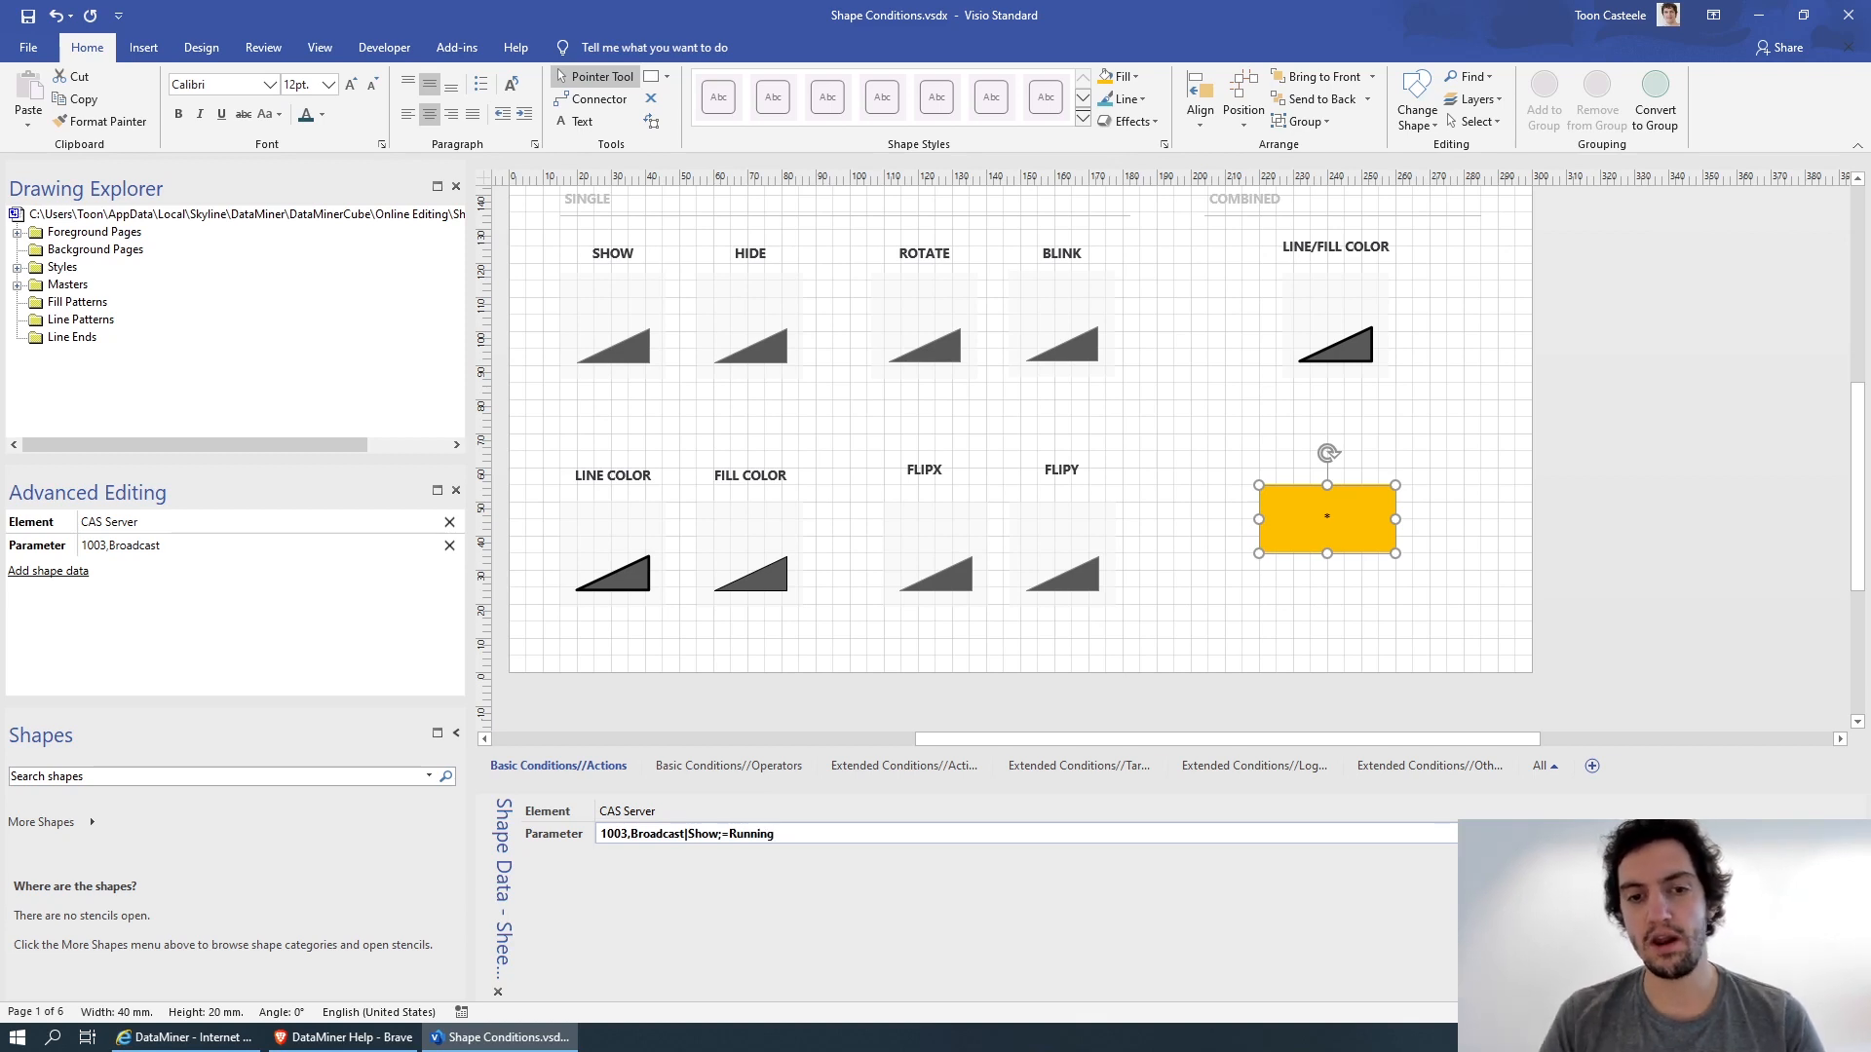
pyautogui.click(1207, 493)
# Check the rectangle's show condition in DataMiner with the parameter value Stopped, and return to Visio.
pyautogui.hotkey('alt', 'Tab')
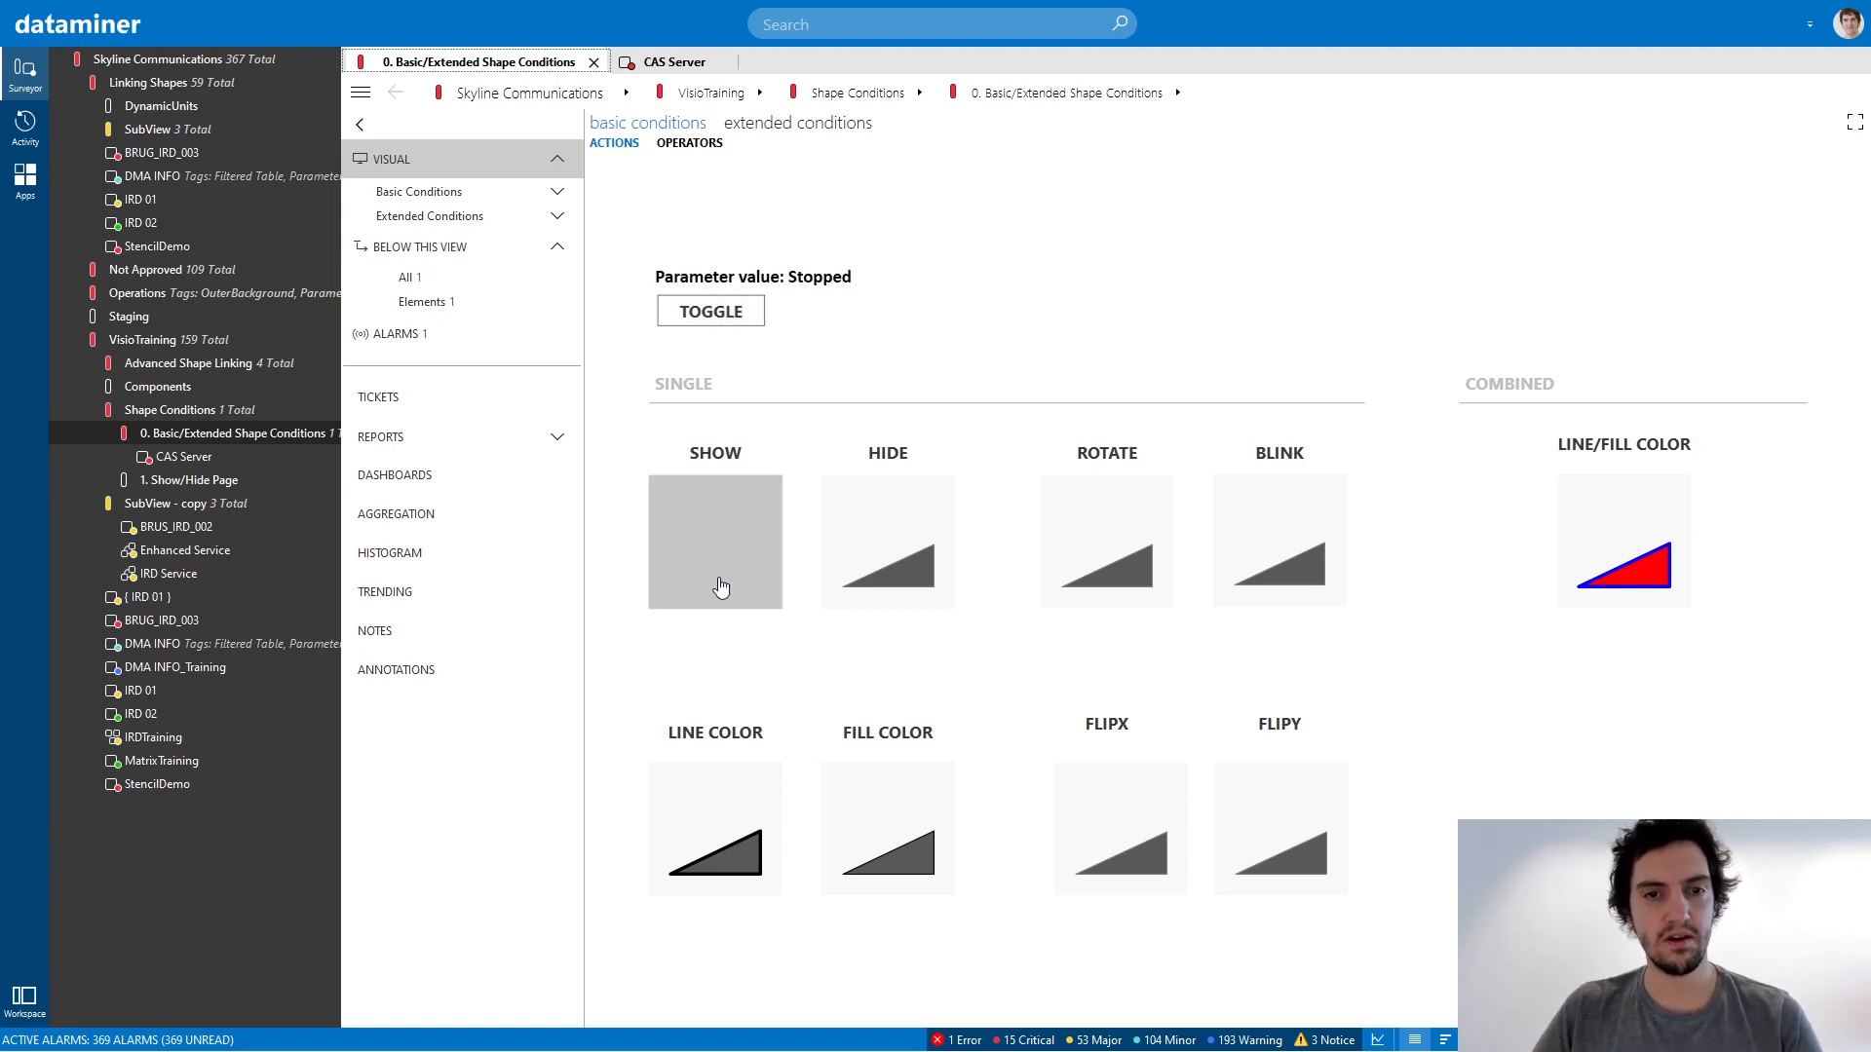
pyautogui.hotkey('alt', 'Tab')
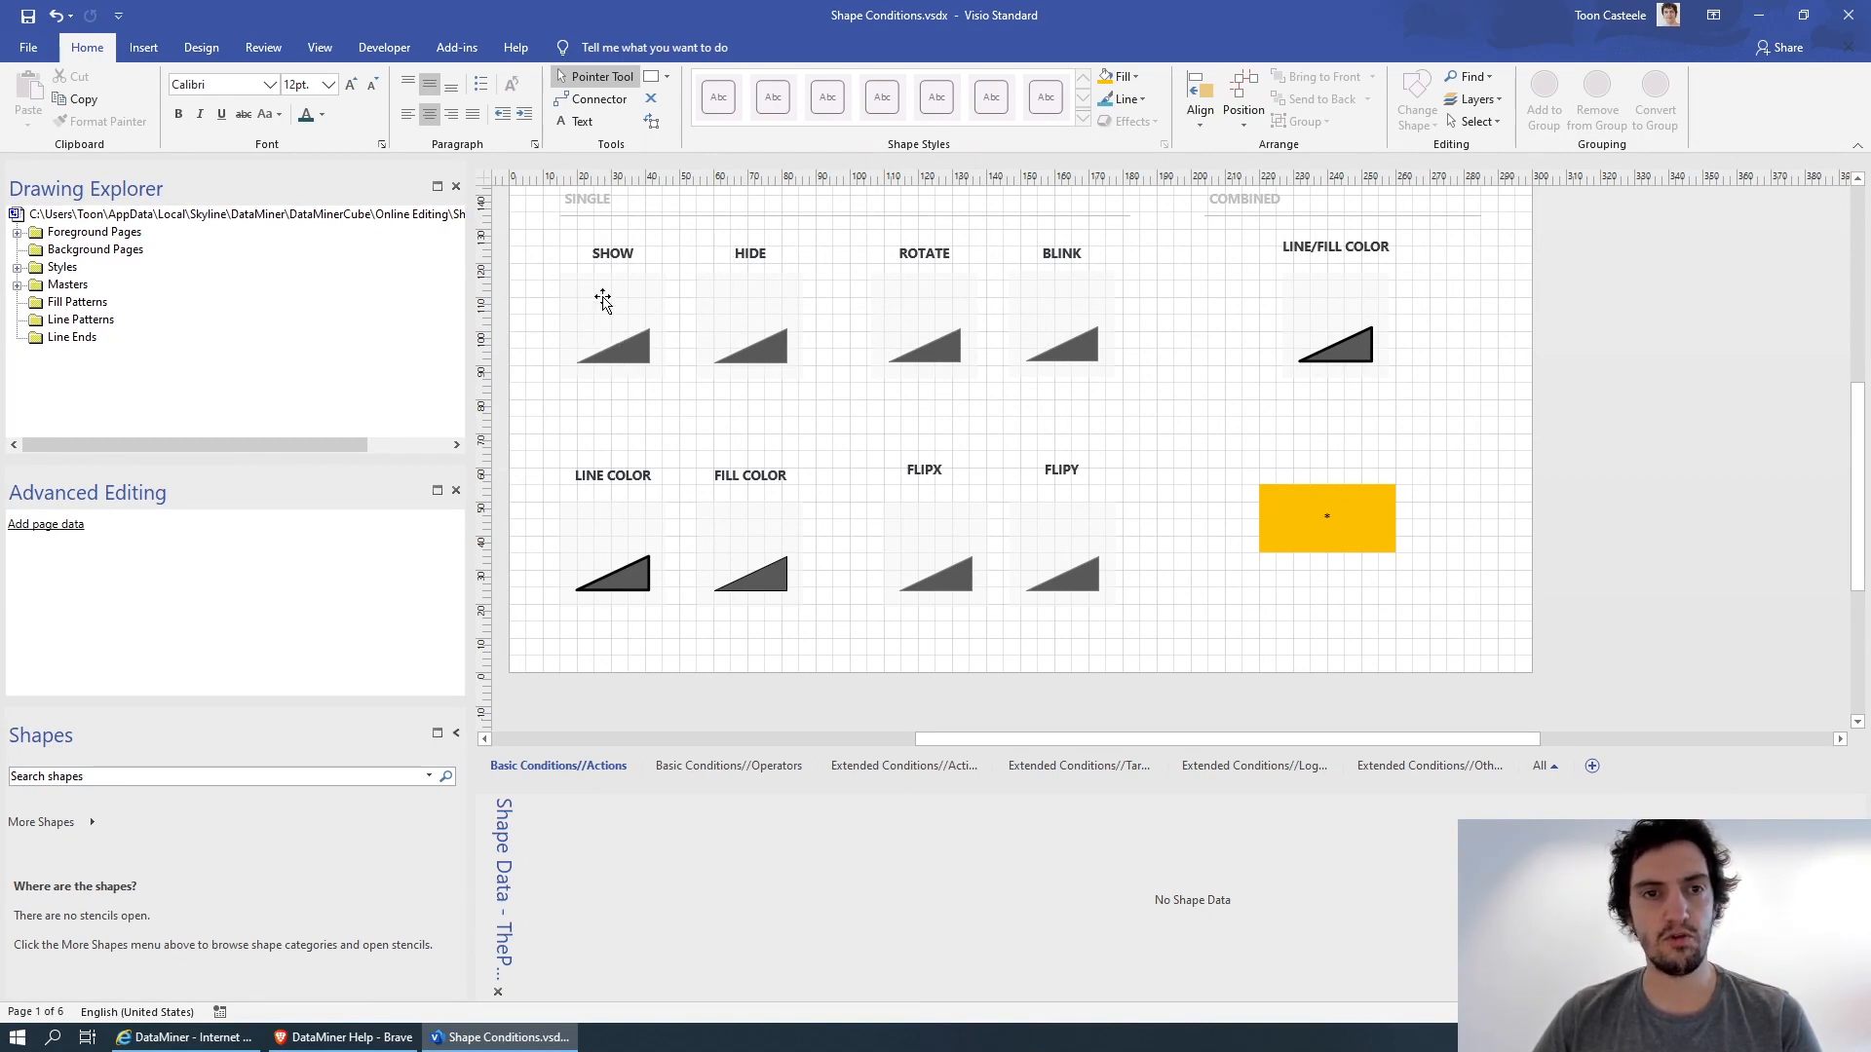
# Examine the Parameter shape data of the triangles under SHOW, HIDE, ROTATE and BLINK in the Visio drawing.
pyautogui.click(618, 347)
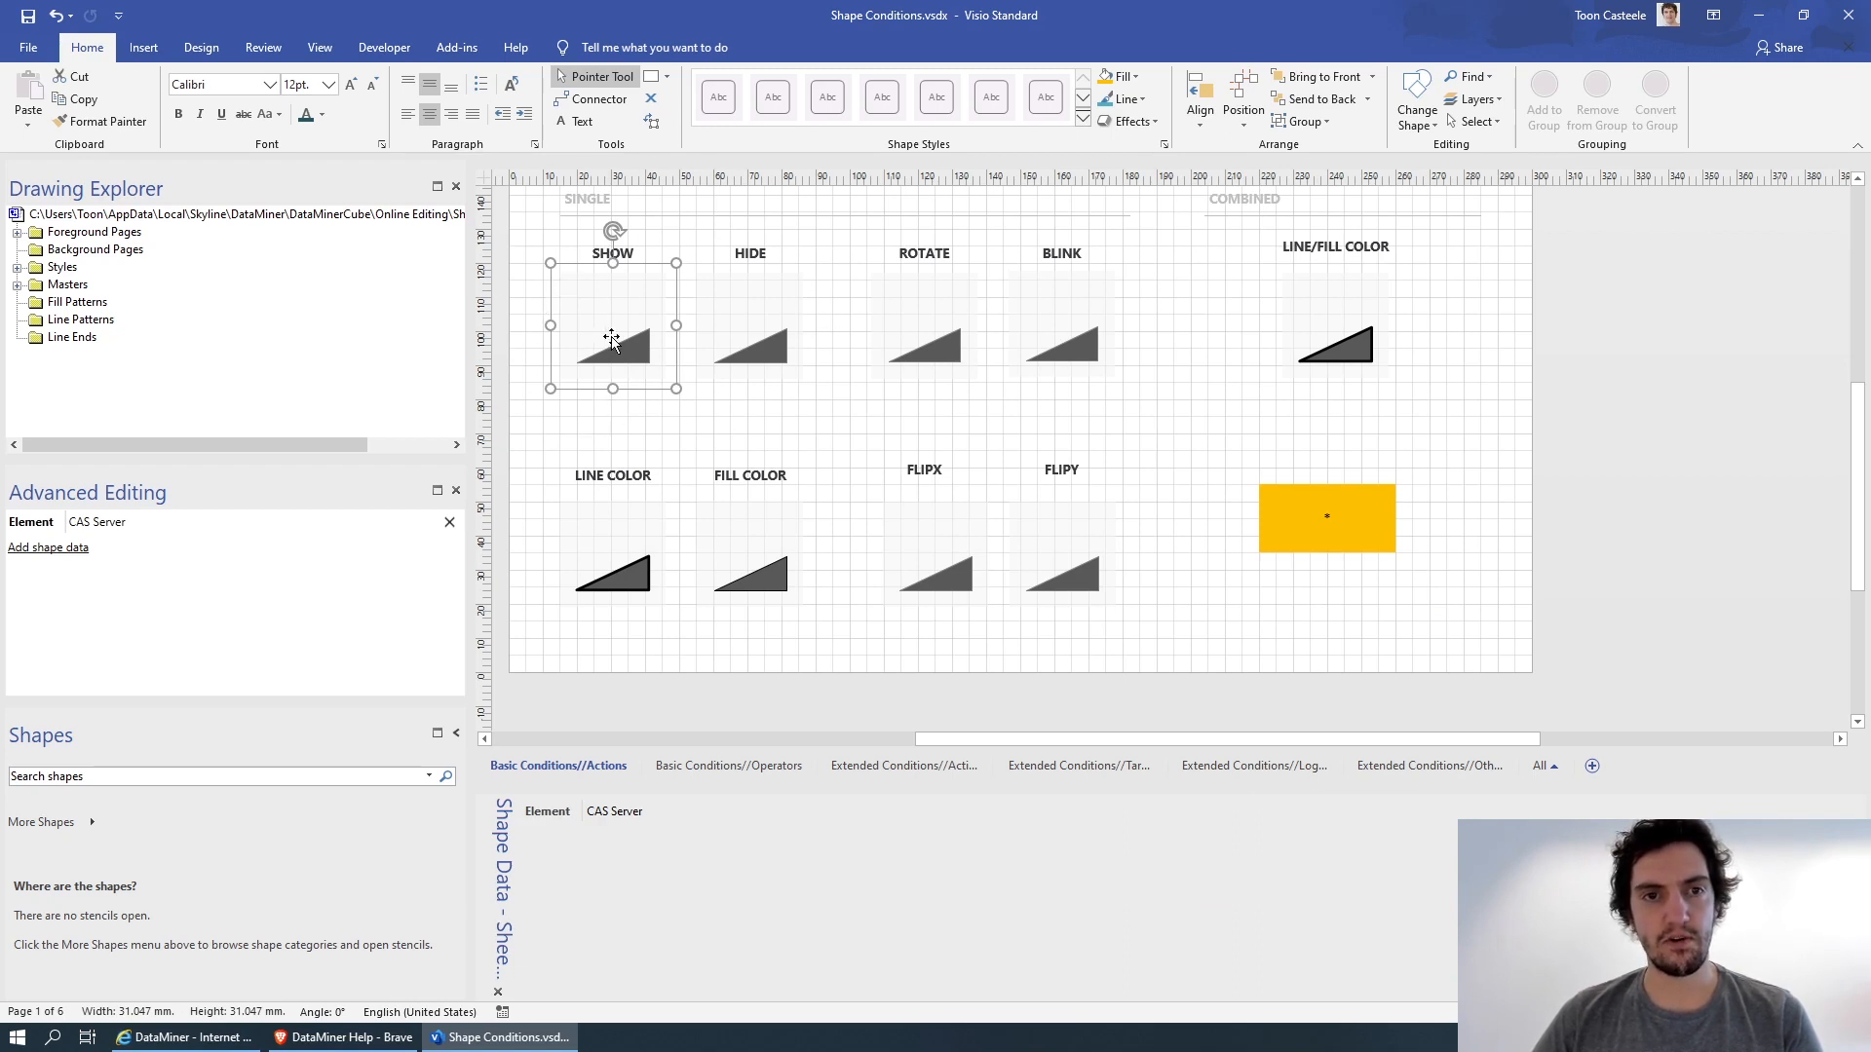
pyautogui.click(634, 357)
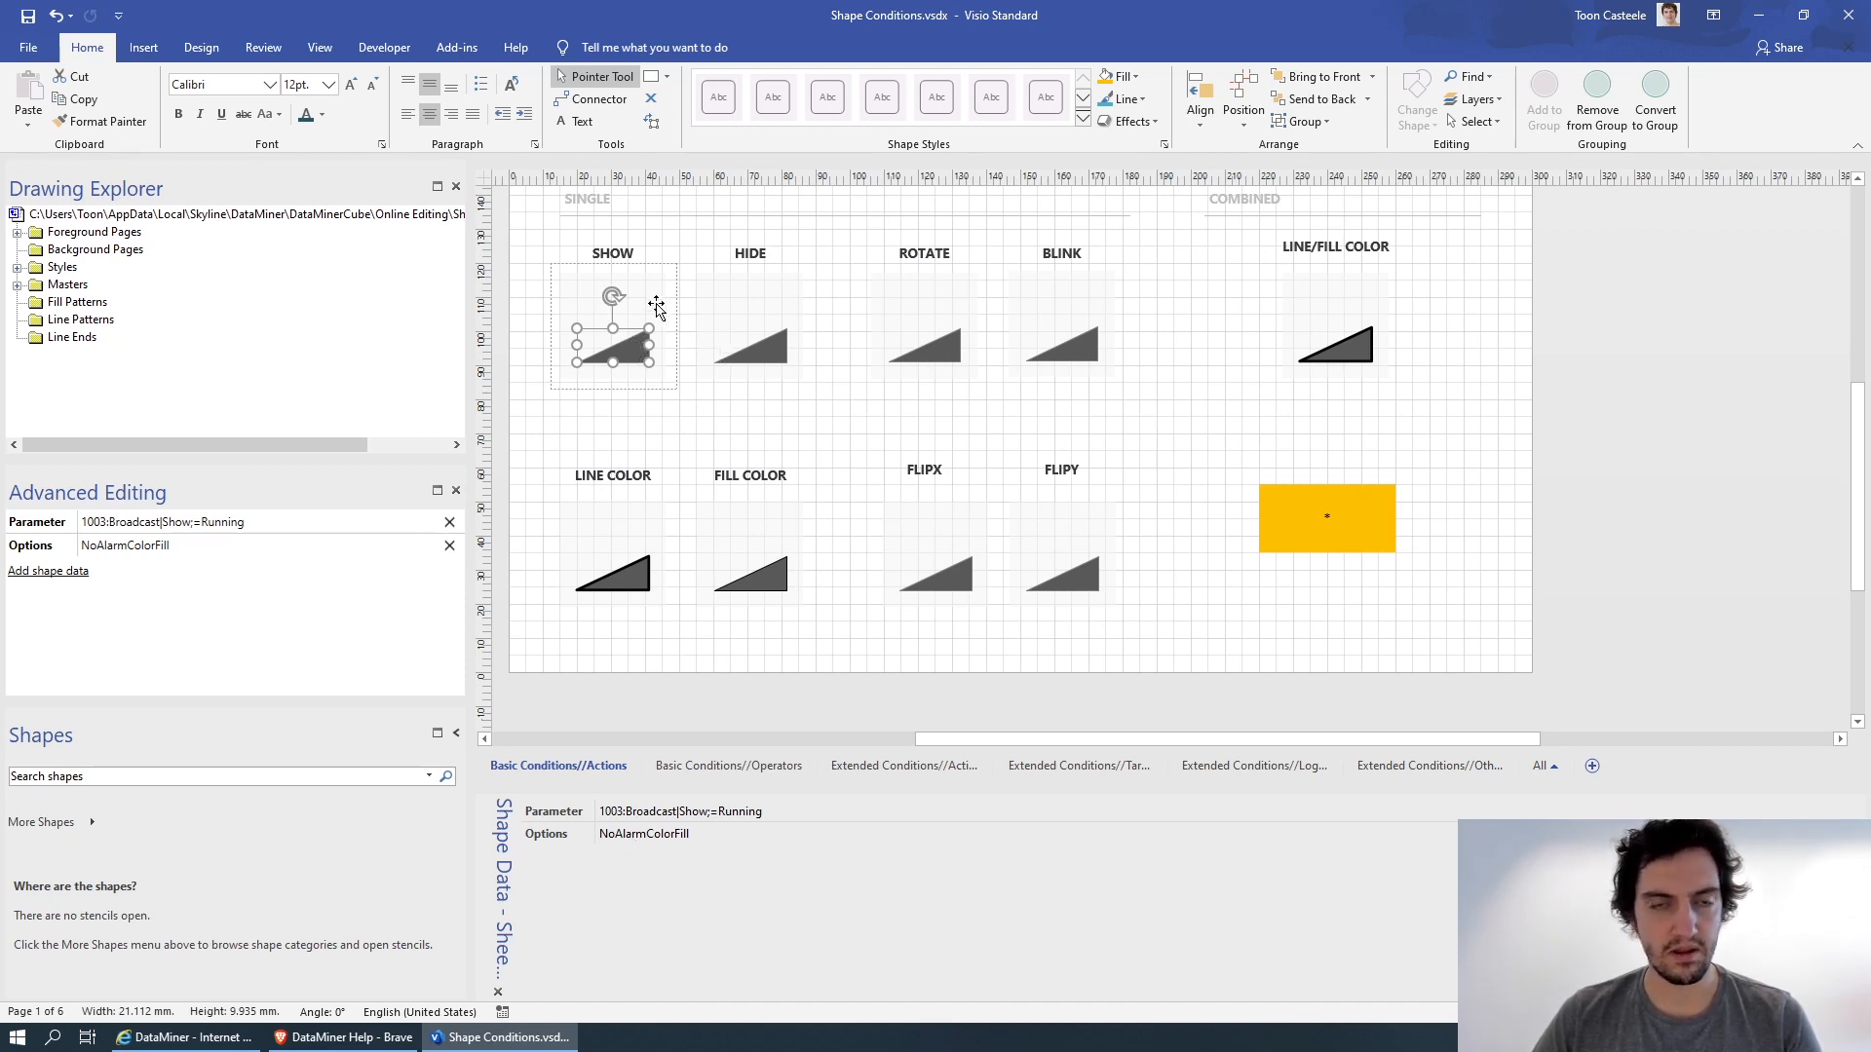
pyautogui.click(769, 351)
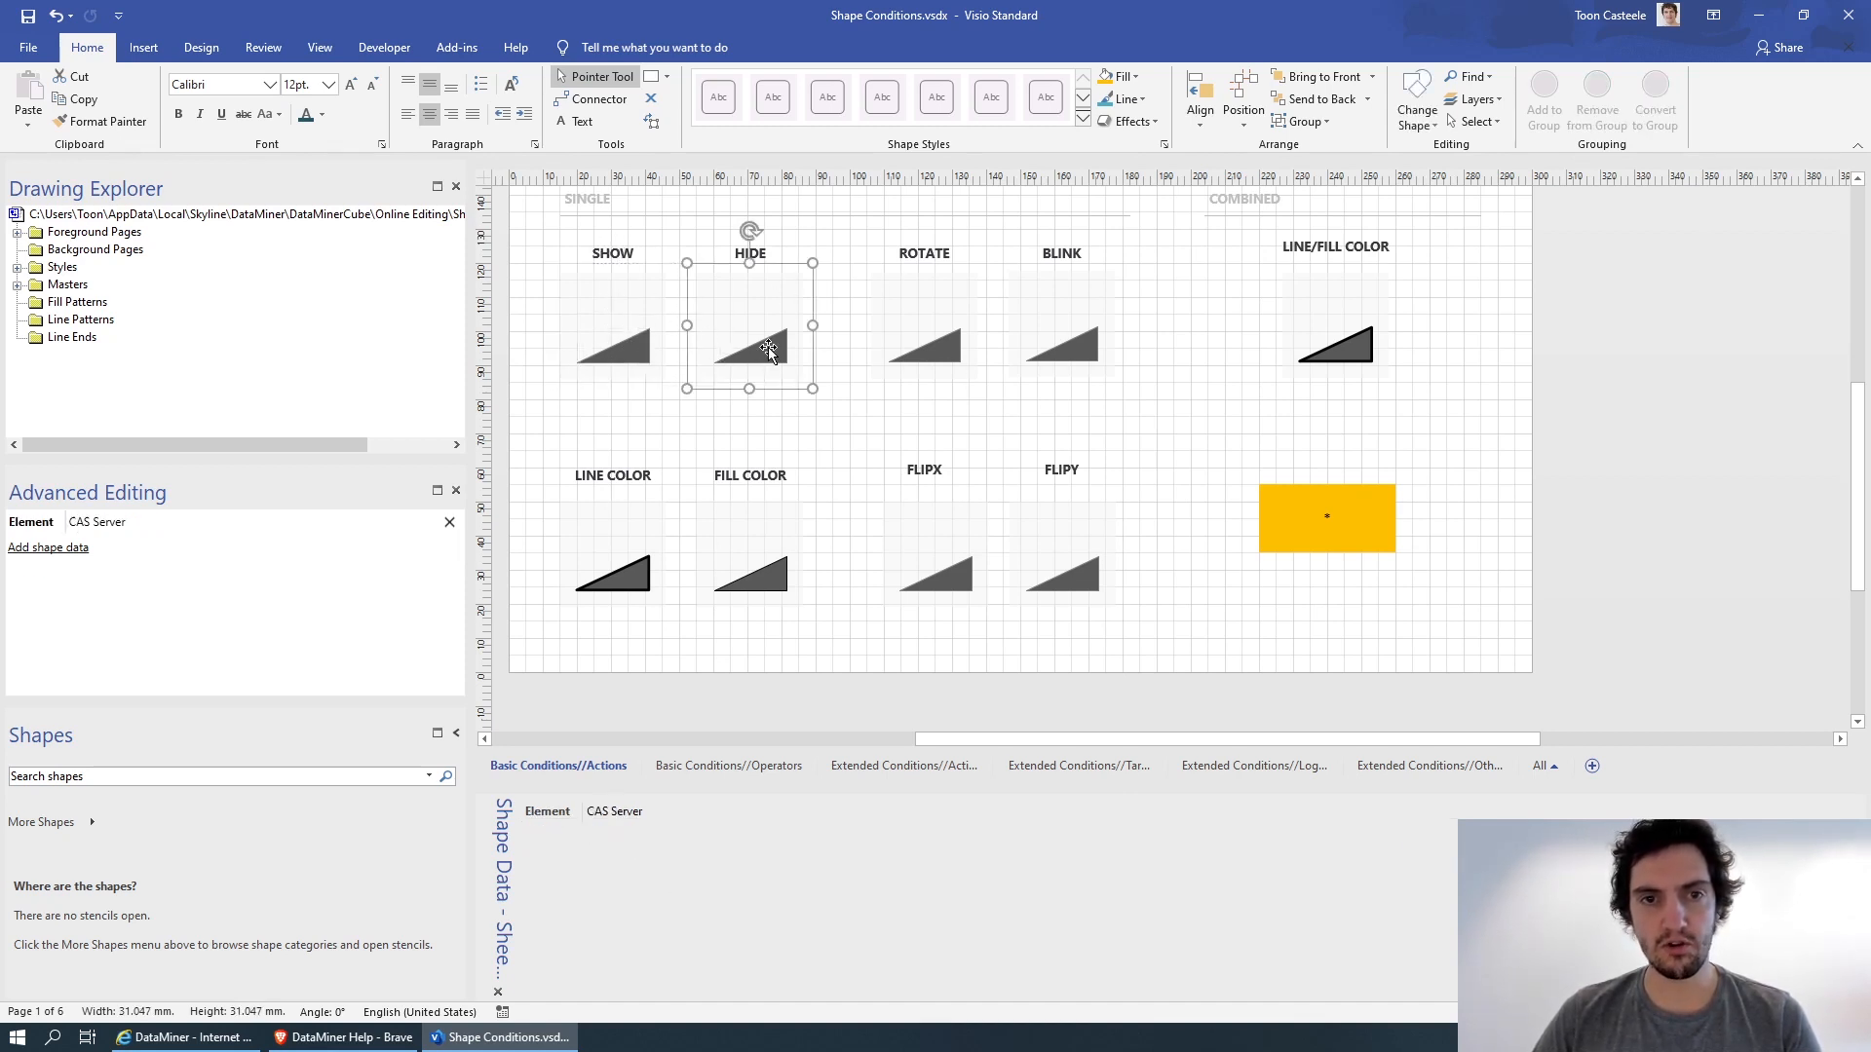
pyautogui.click(768, 348)
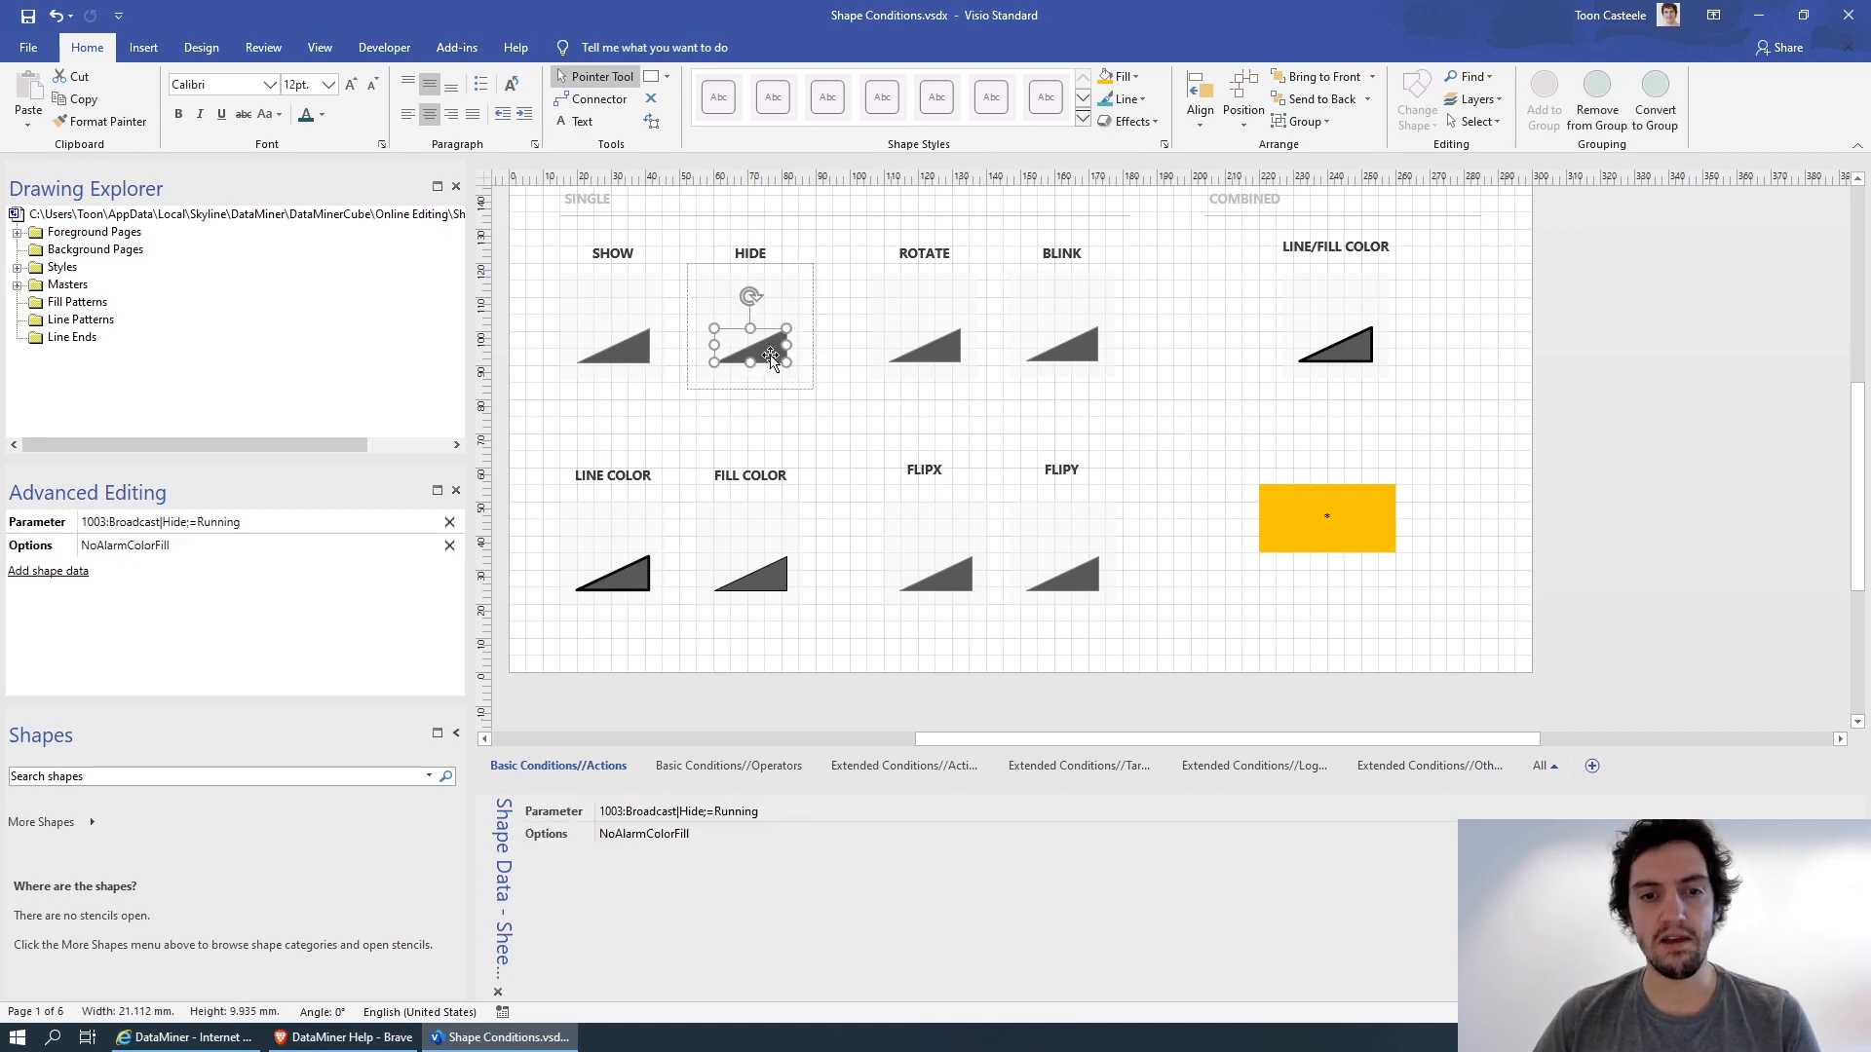
pyautogui.click(940, 351)
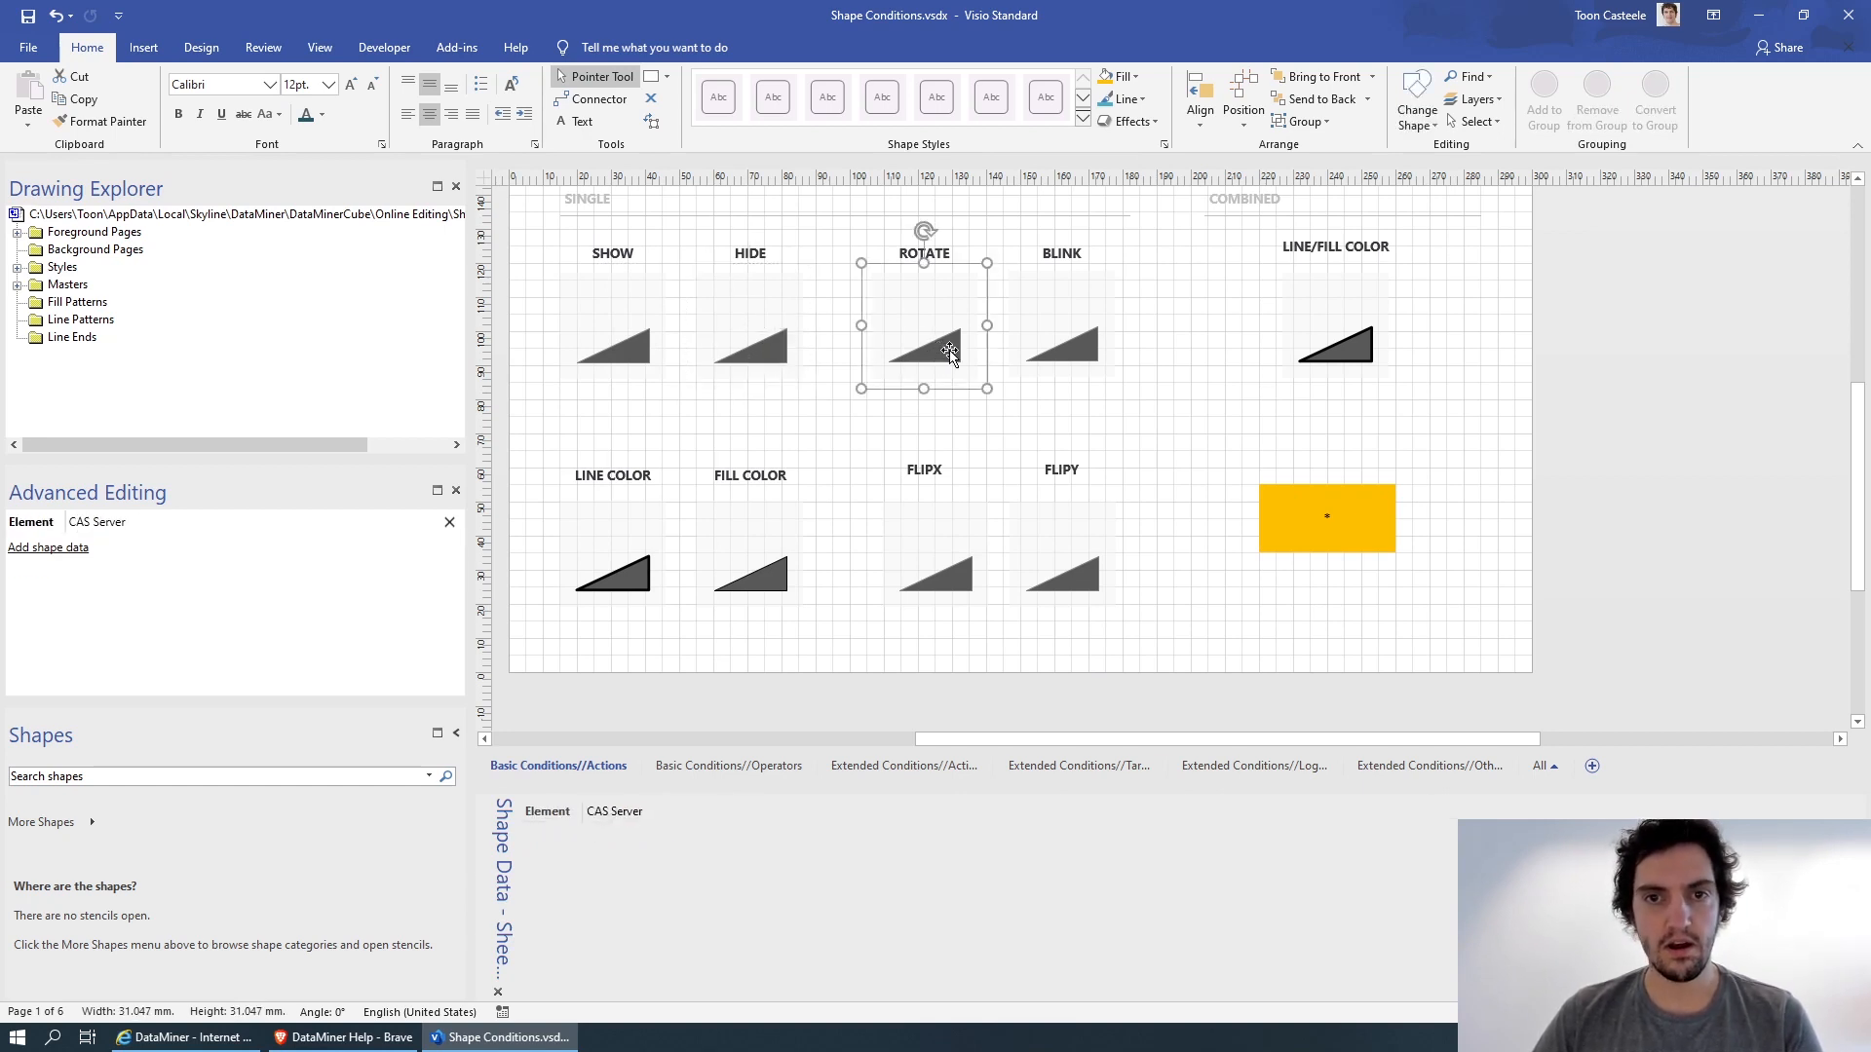
pyautogui.click(950, 353)
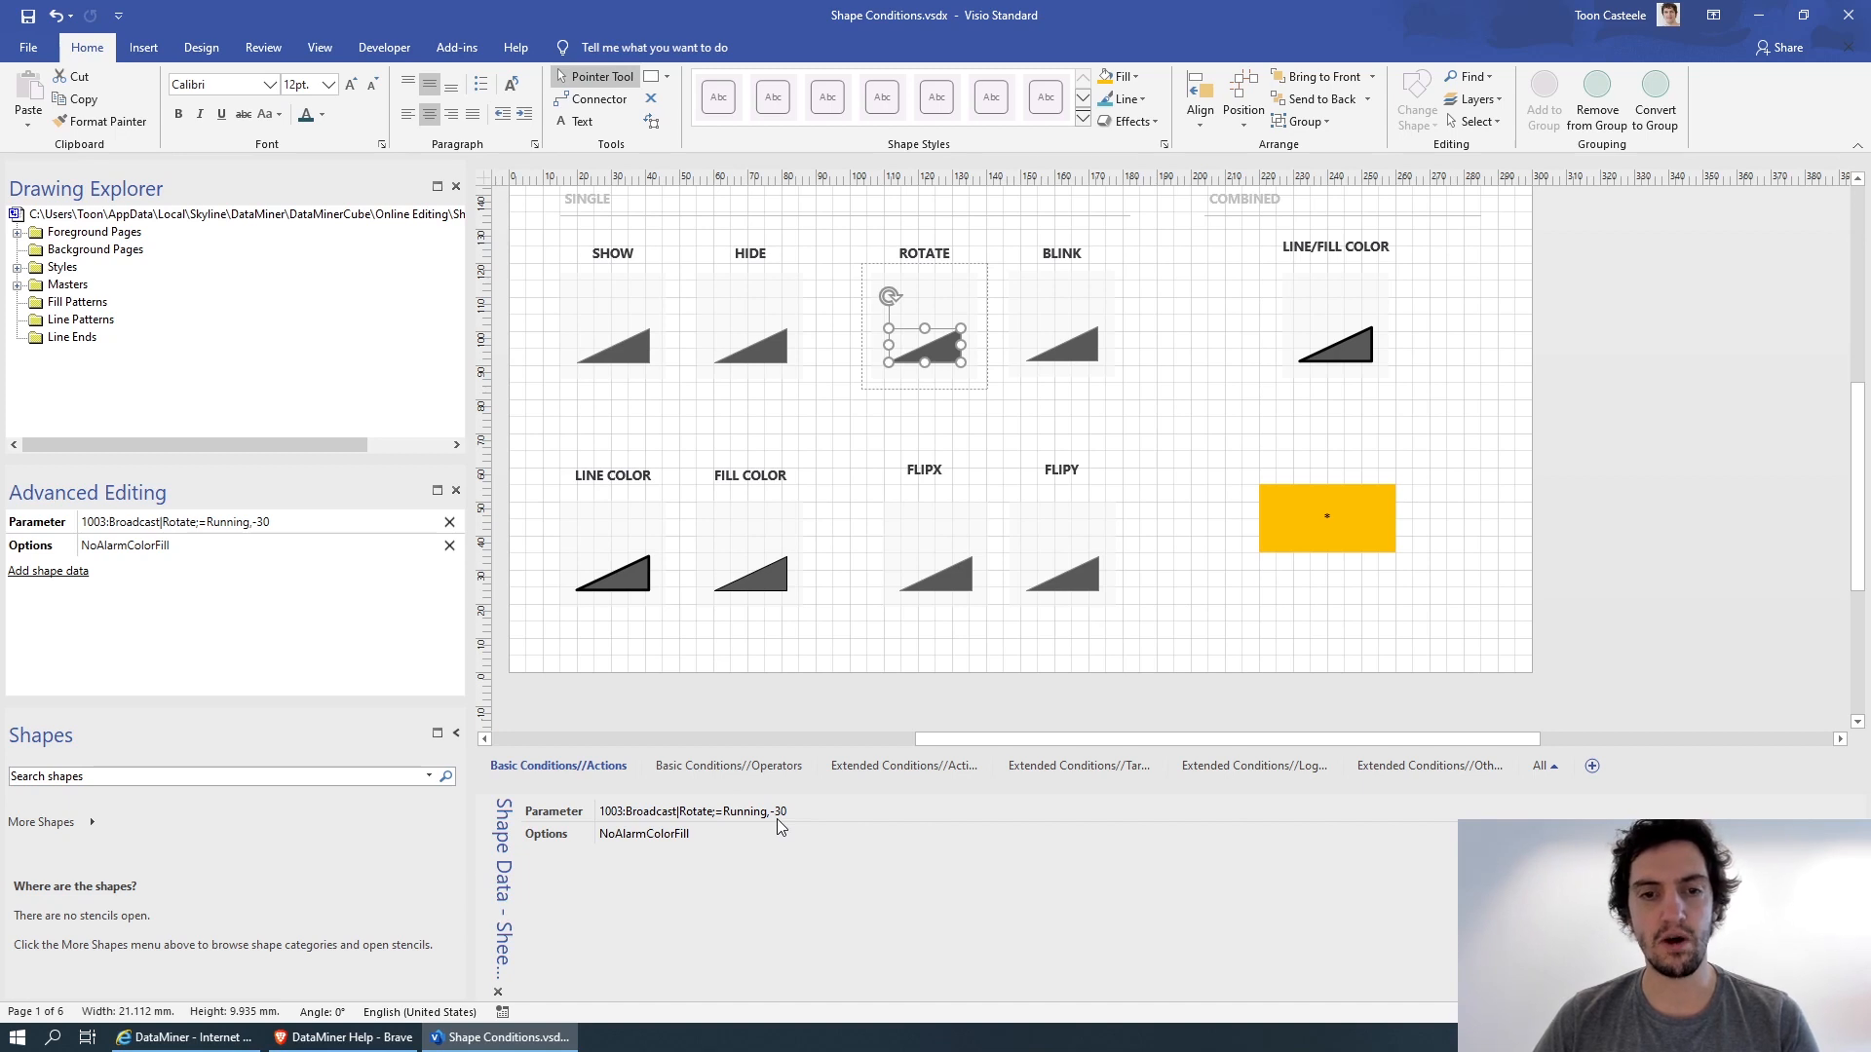
pyautogui.click(1072, 356)
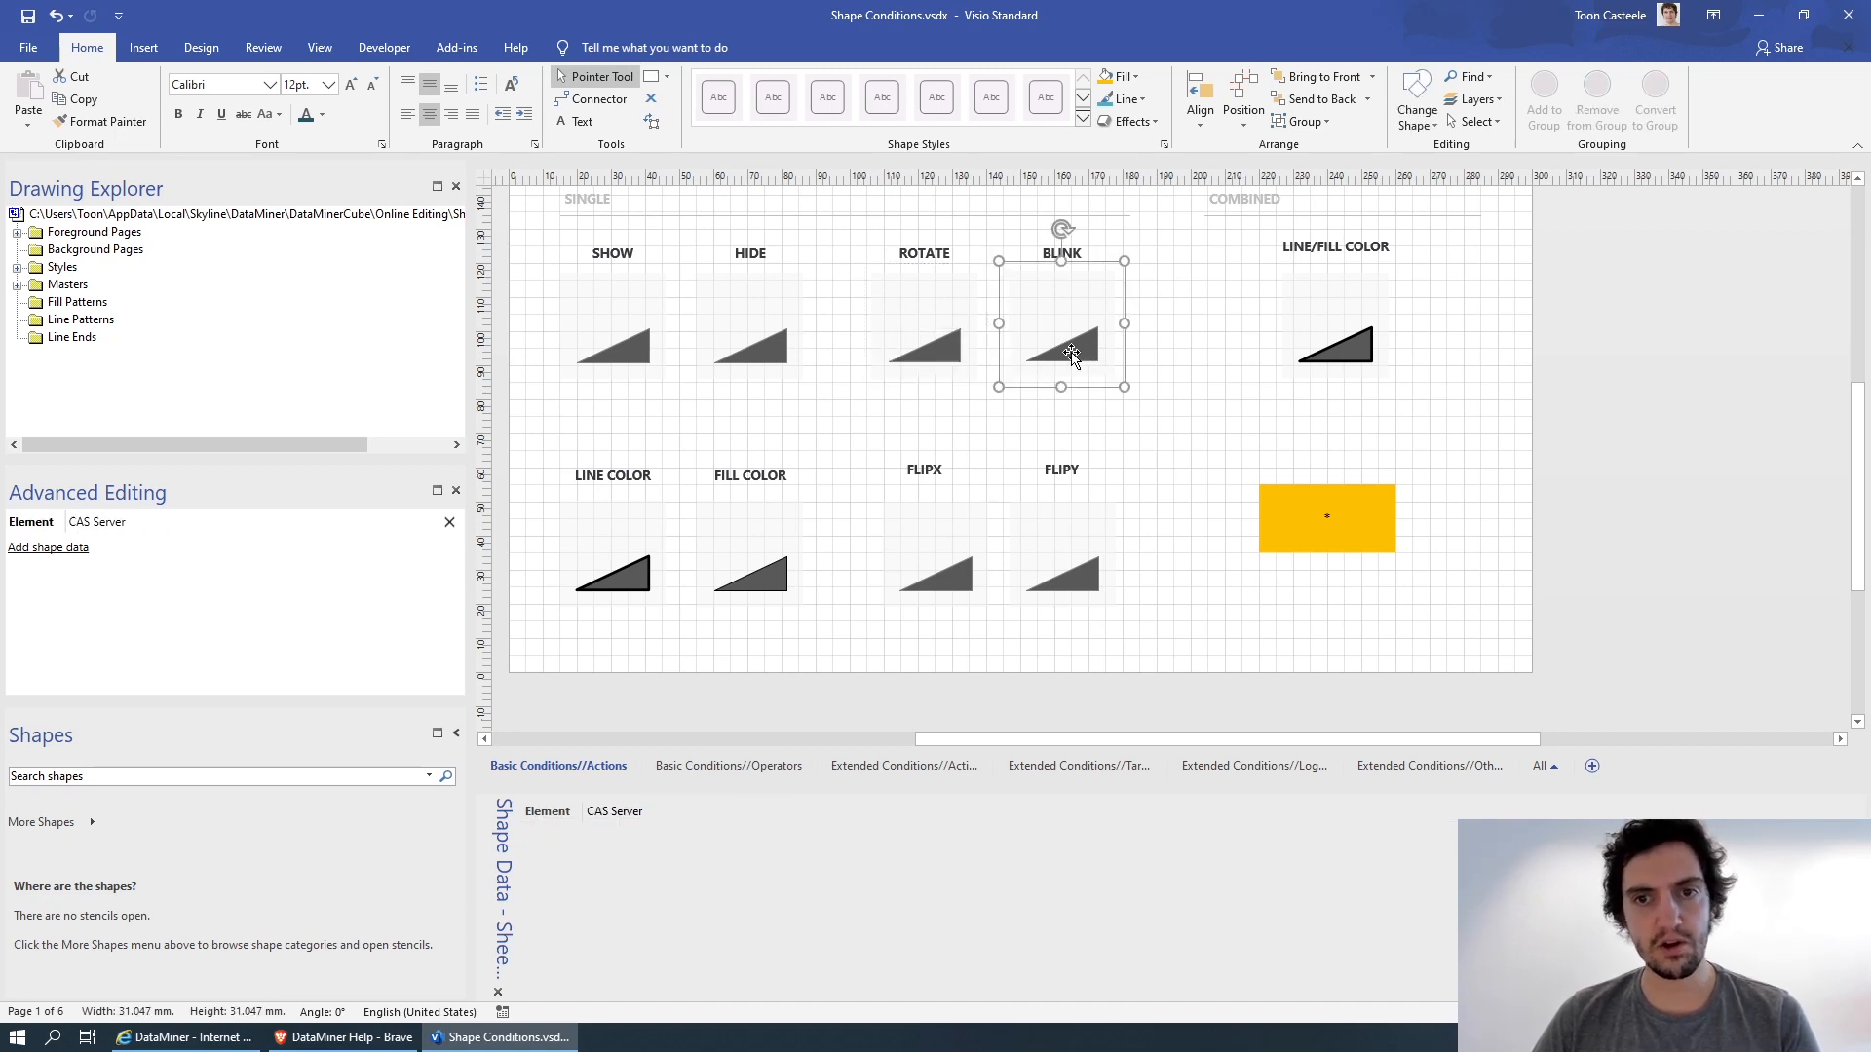
pyautogui.click(1072, 356)
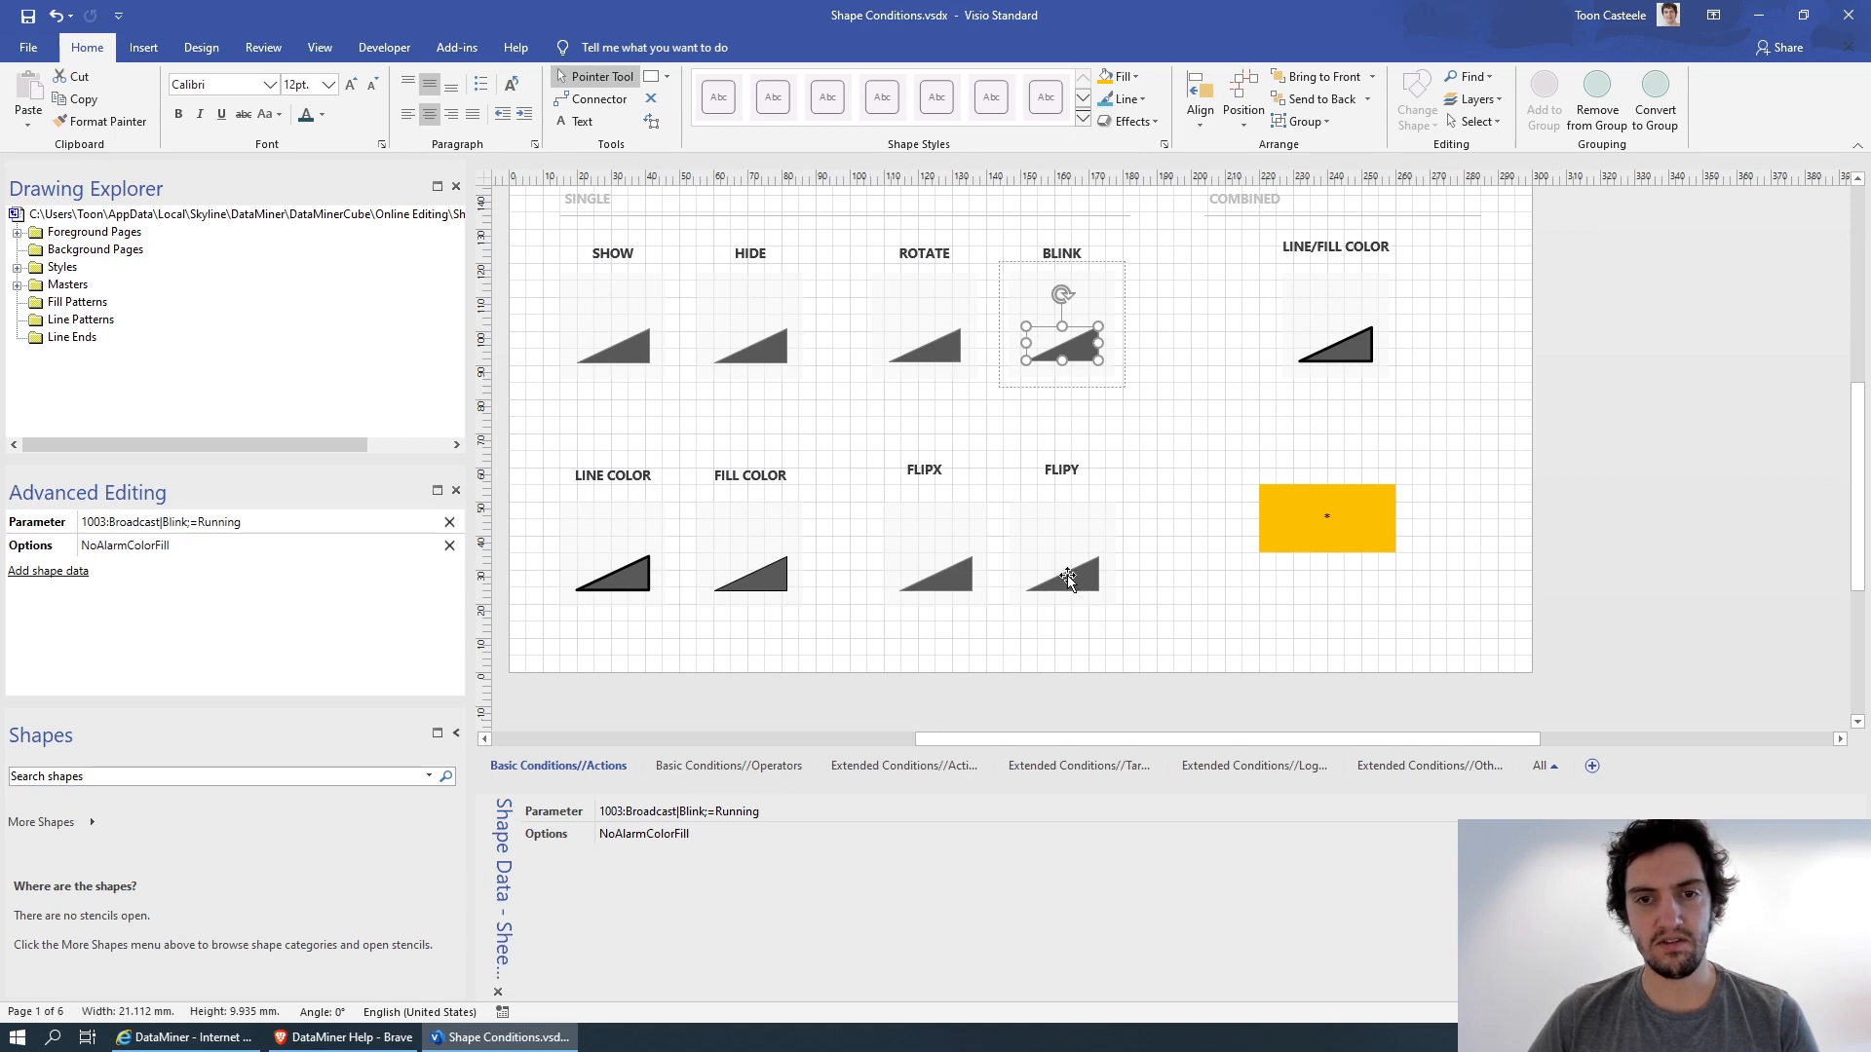
# Examine the Parameter shape data of the LINE COLOR and FILL COLOR triangles, including their color values.
pyautogui.click(629, 577)
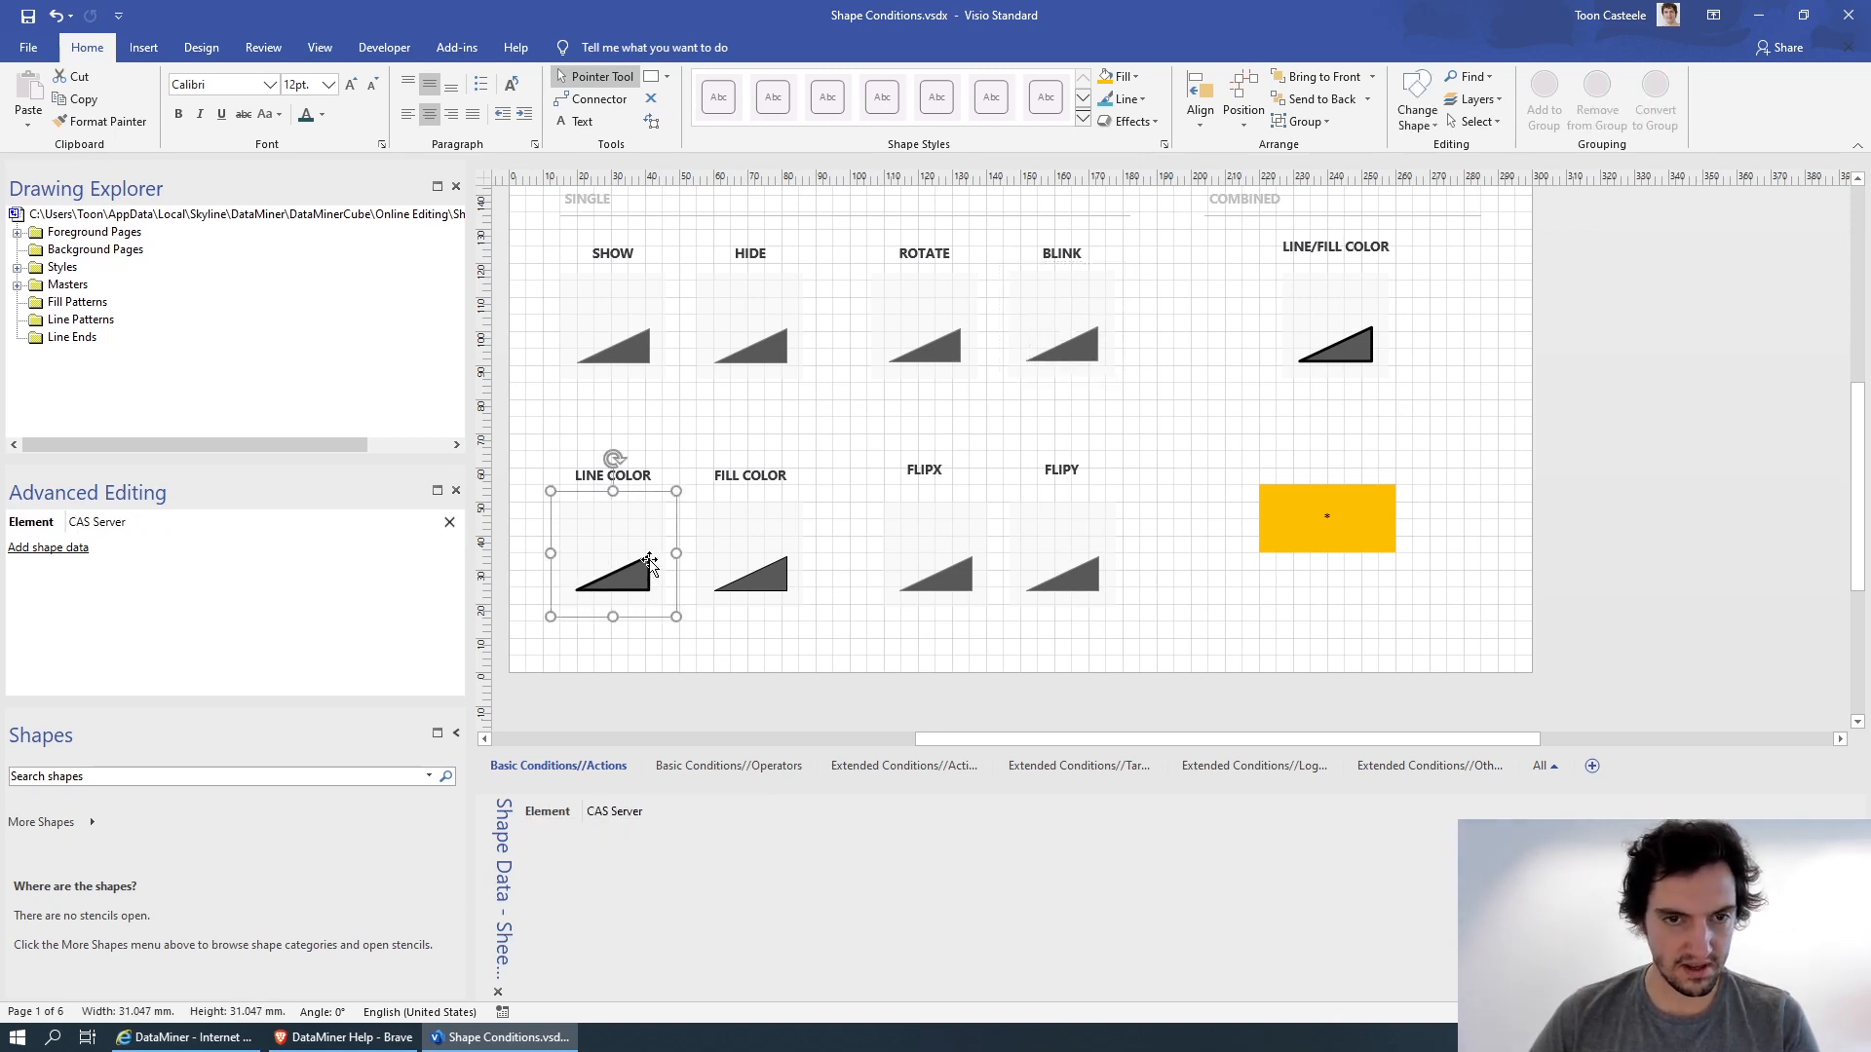
pyautogui.click(618, 587)
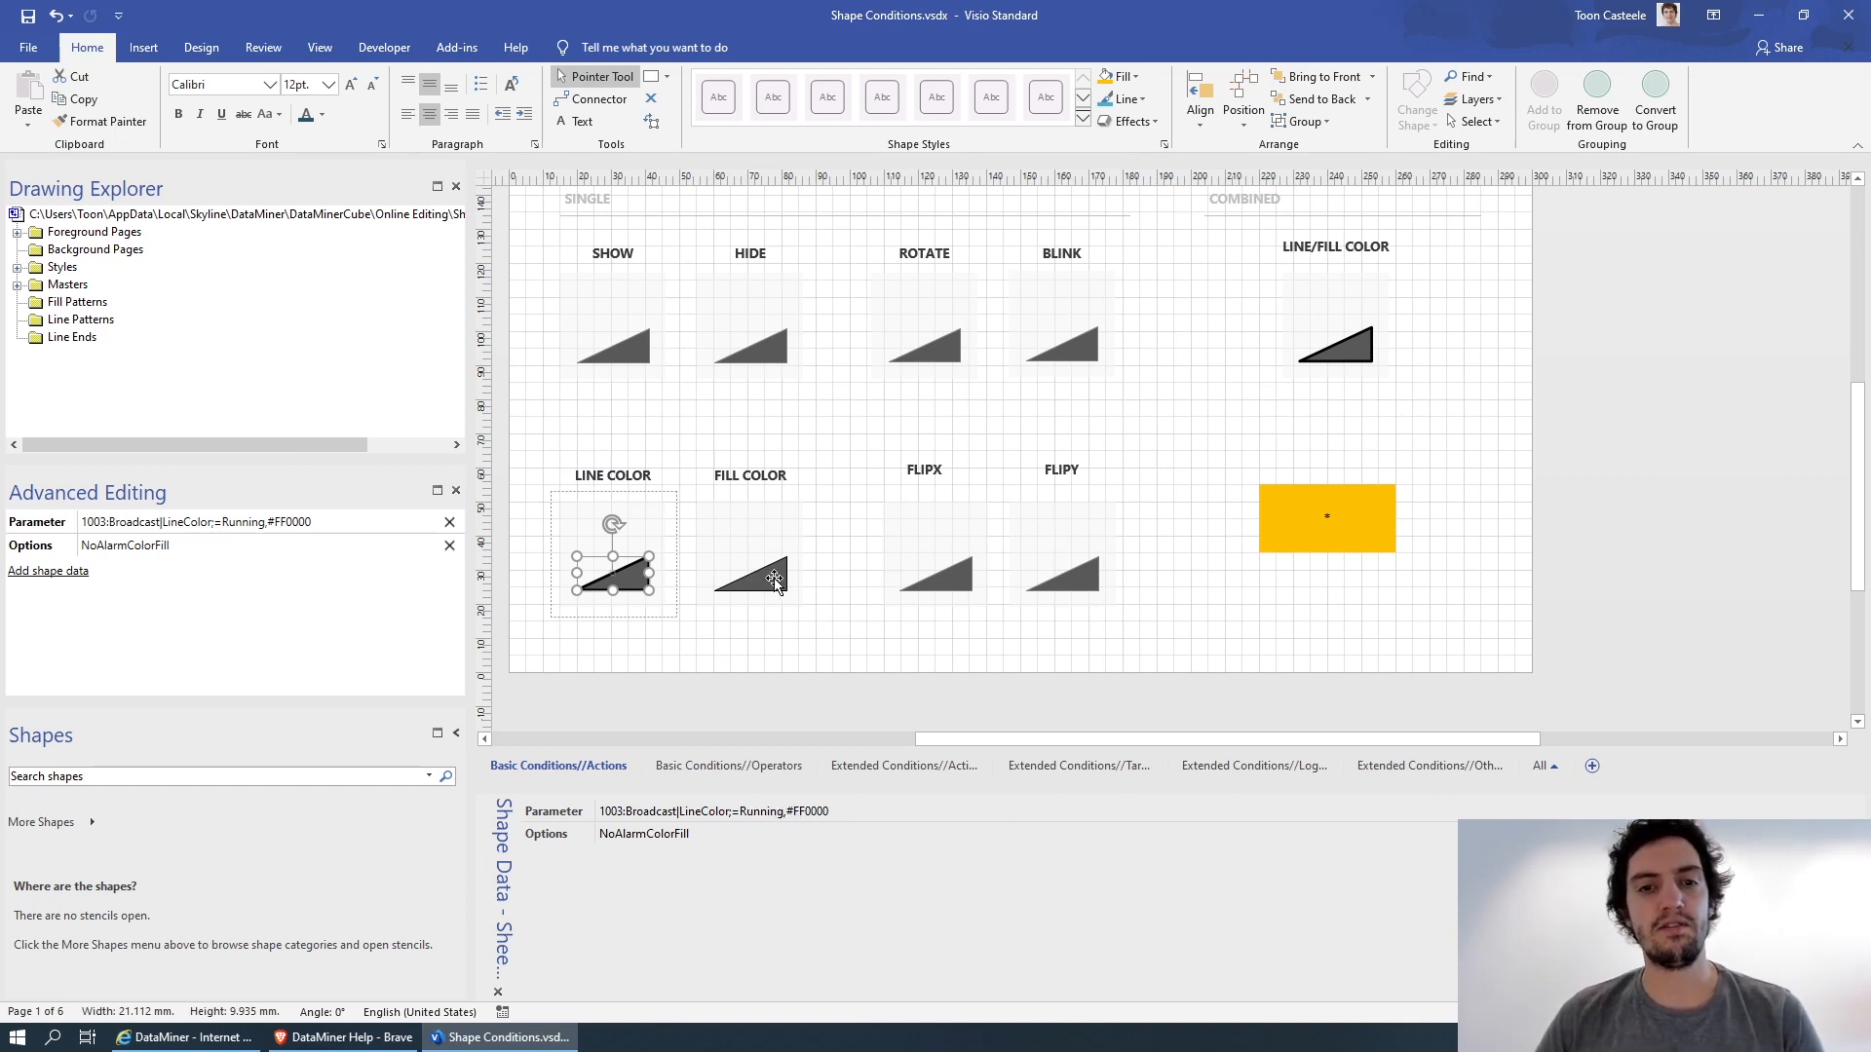
pyautogui.click(807, 581)
pyautogui.click(772, 575)
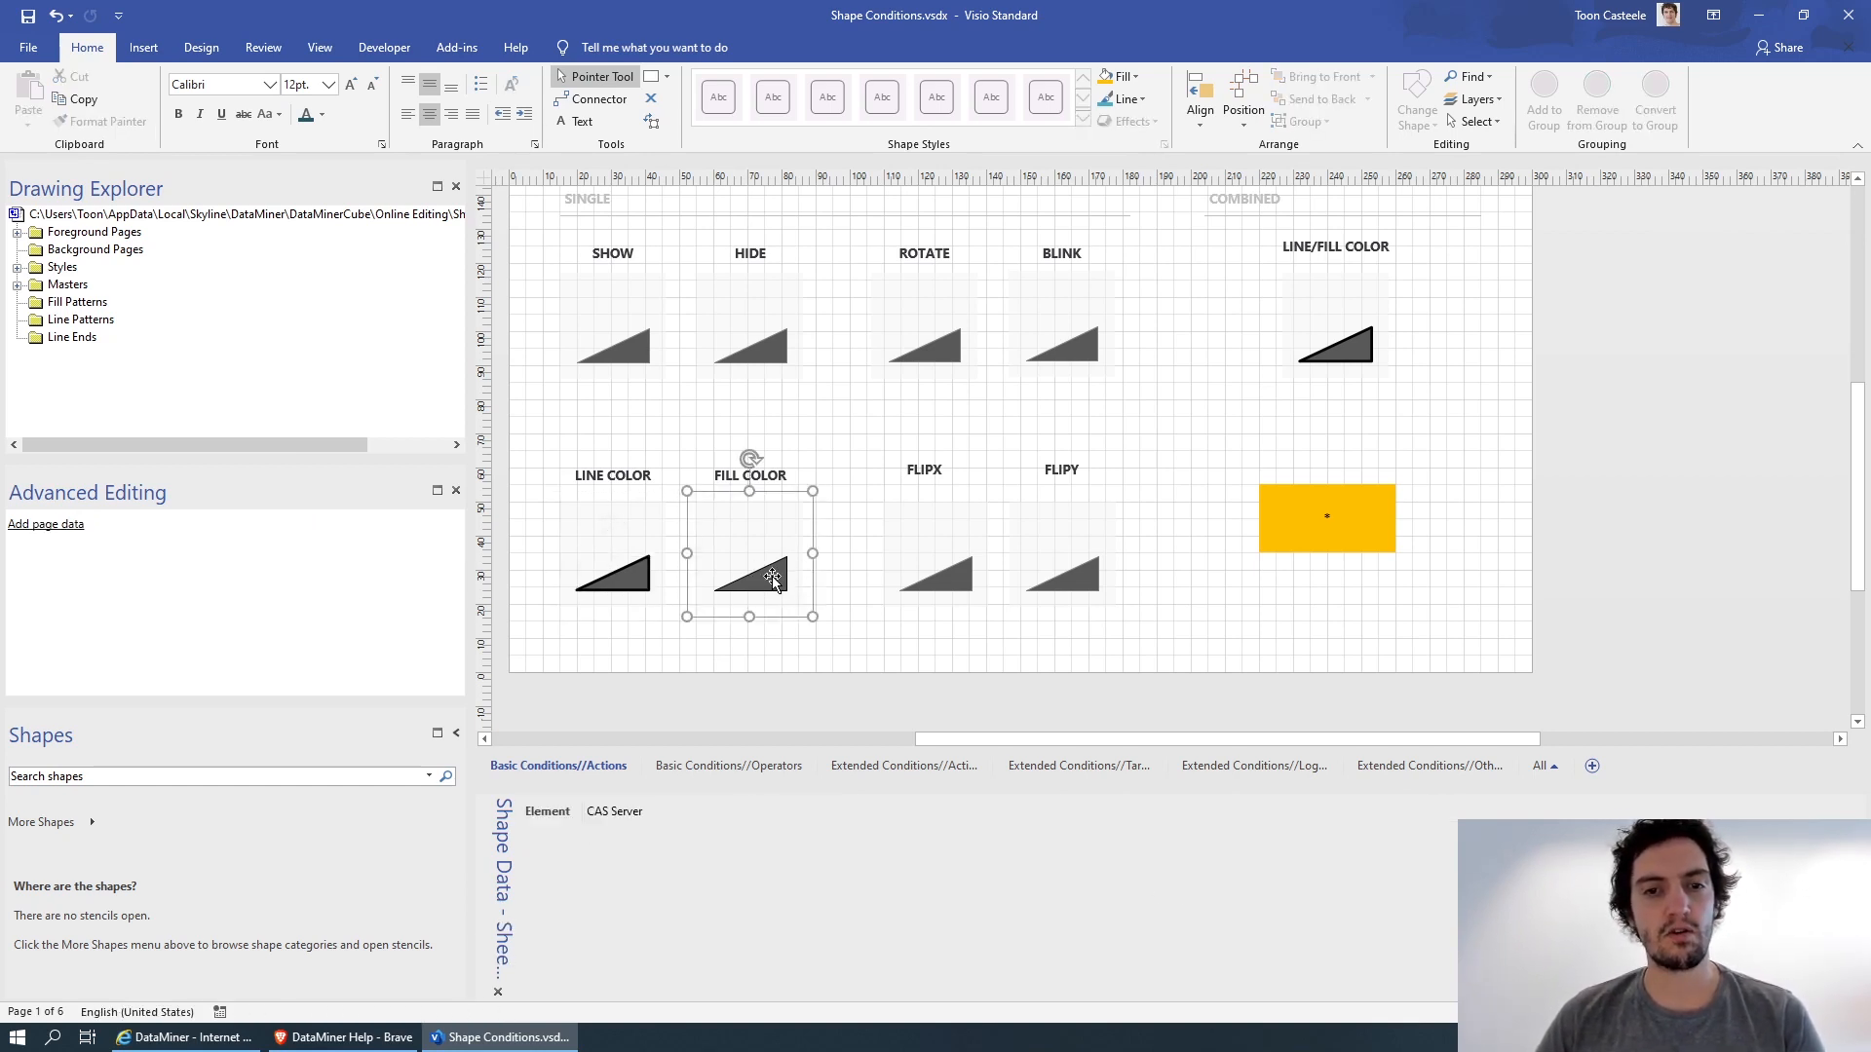
pyautogui.click(826, 579)
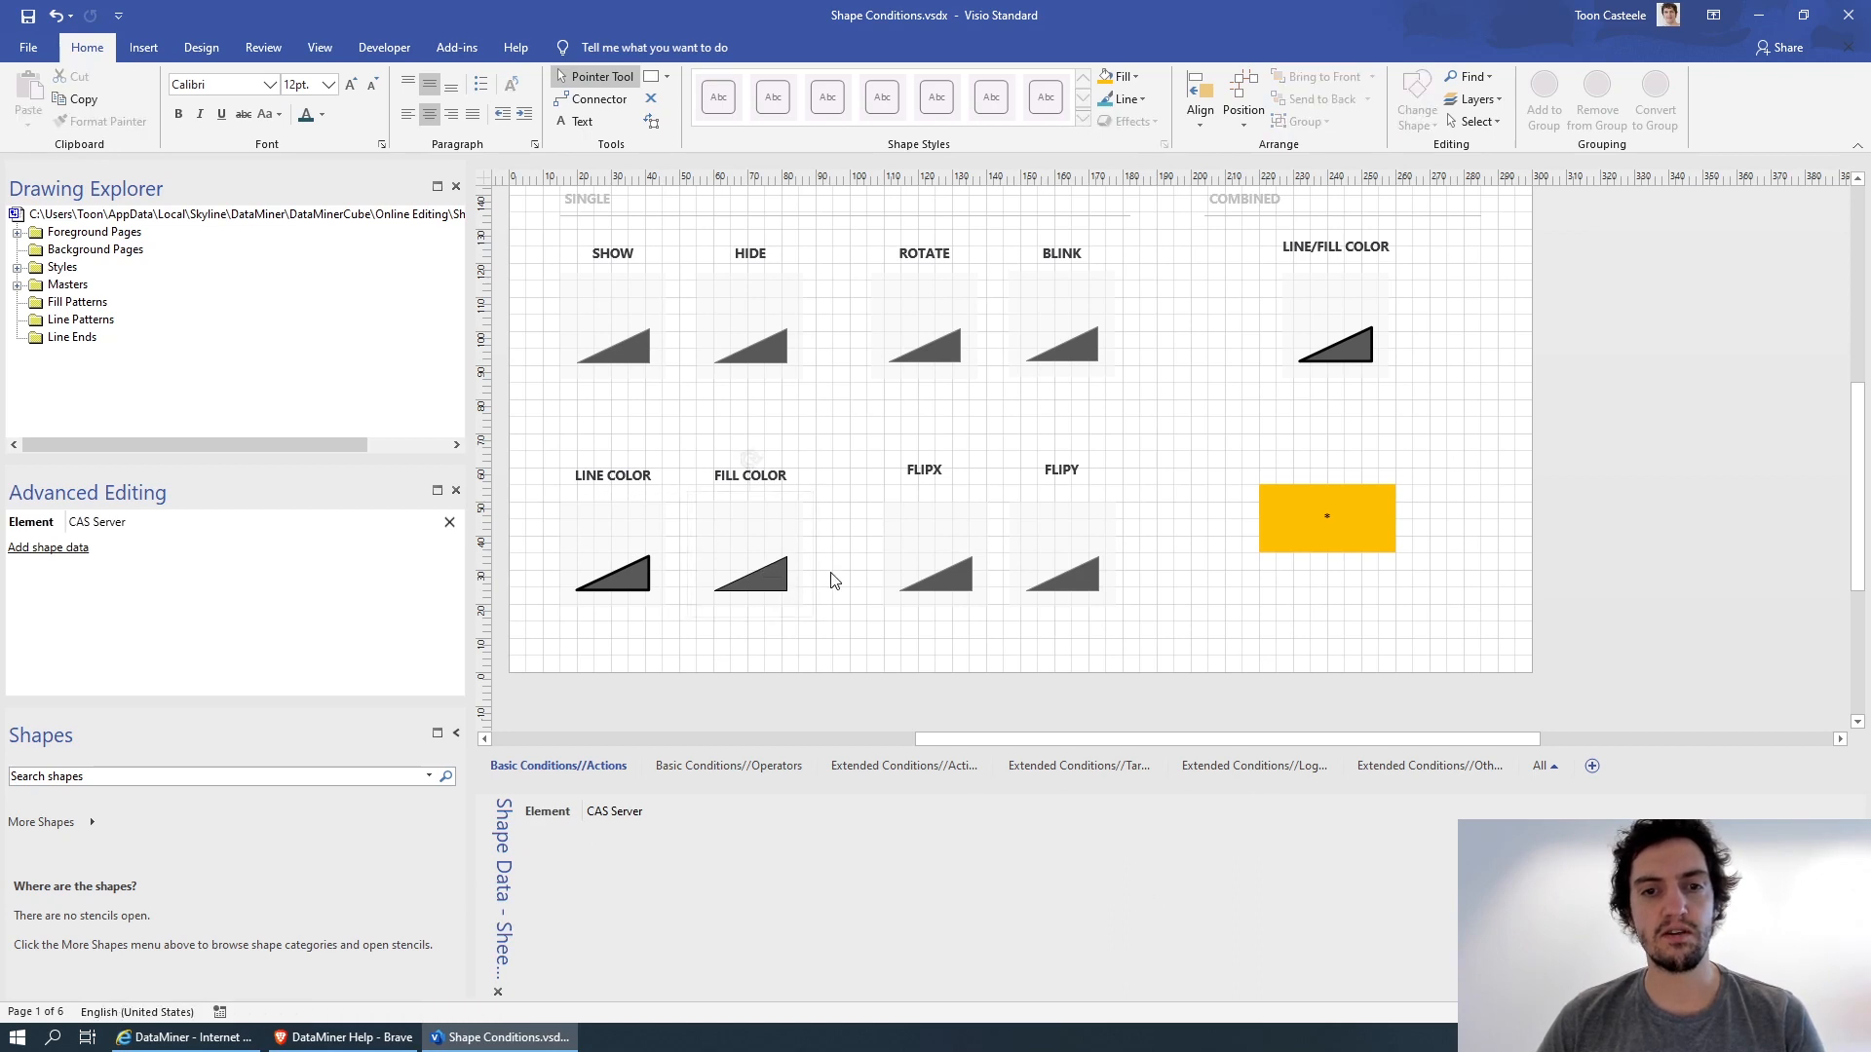
pyautogui.click(762, 576)
pyautogui.click(752, 578)
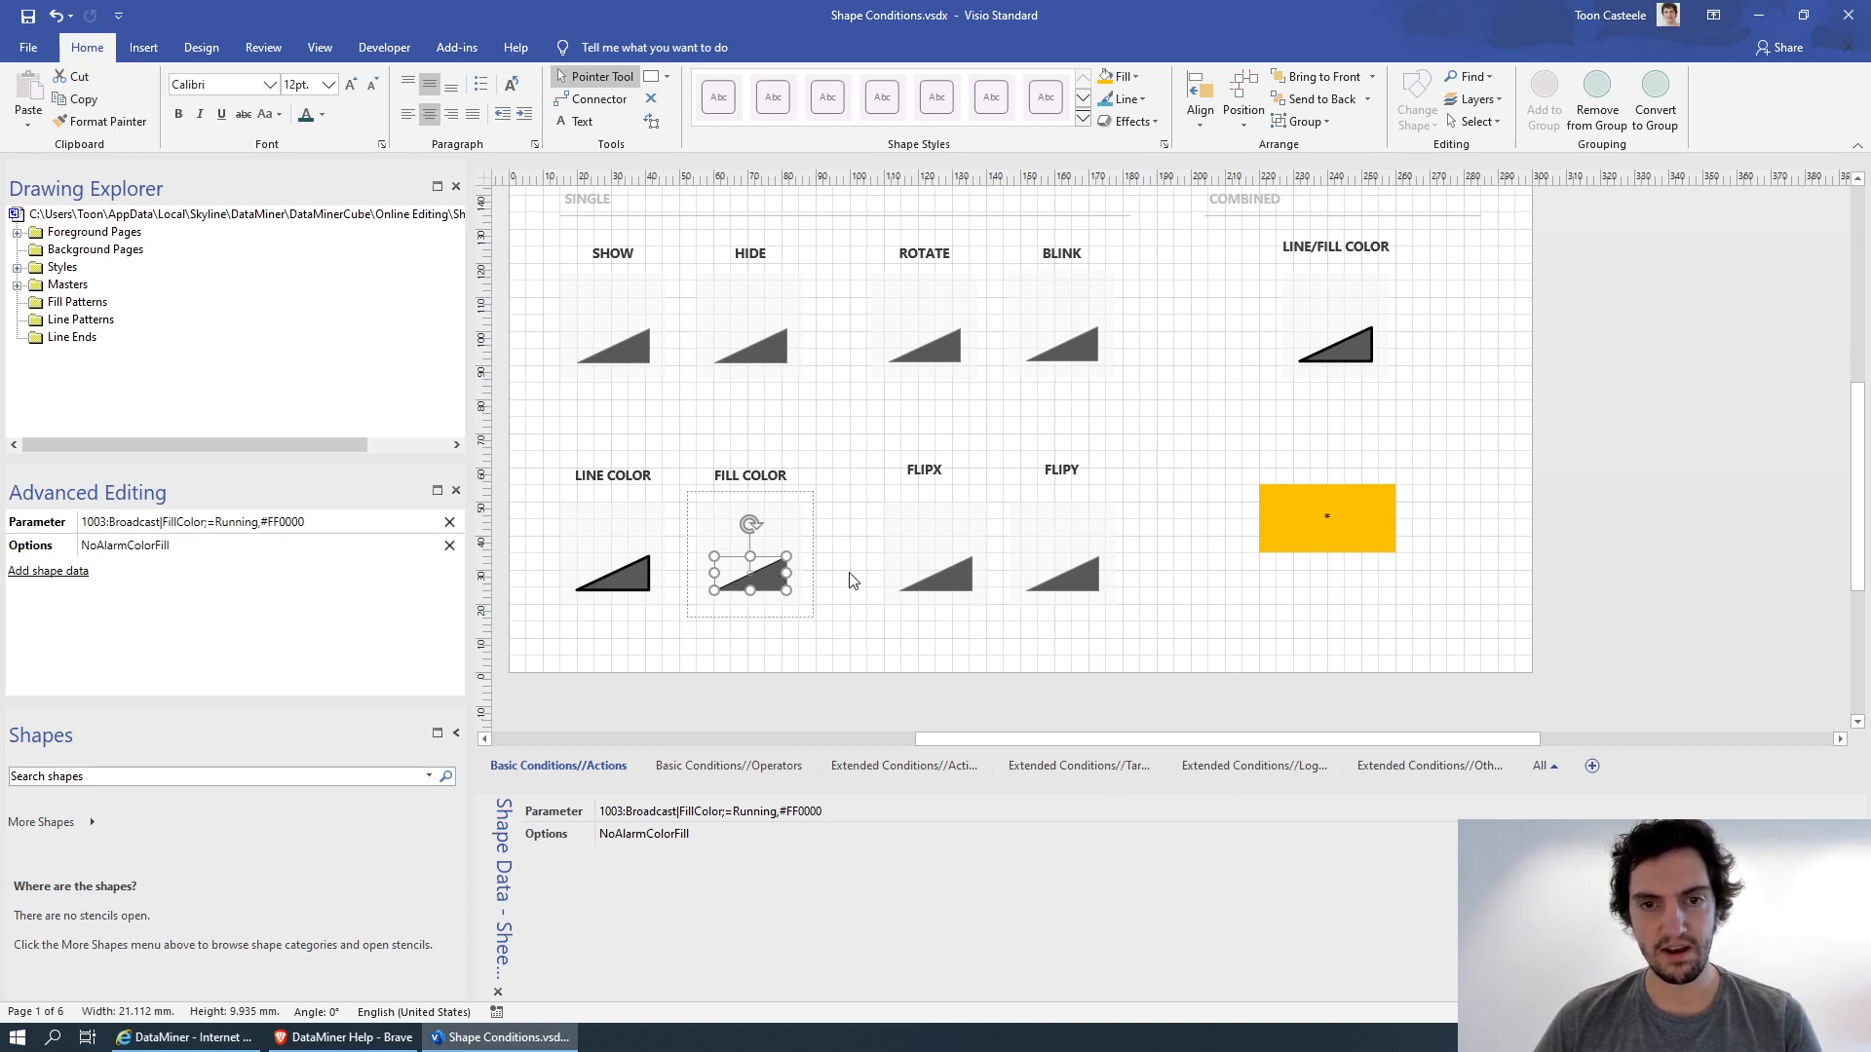
# Examine the Parameter shape data of the FLIPX and FLIPY triangles and clear the selection.
pyautogui.click(951, 573)
pyautogui.click(961, 577)
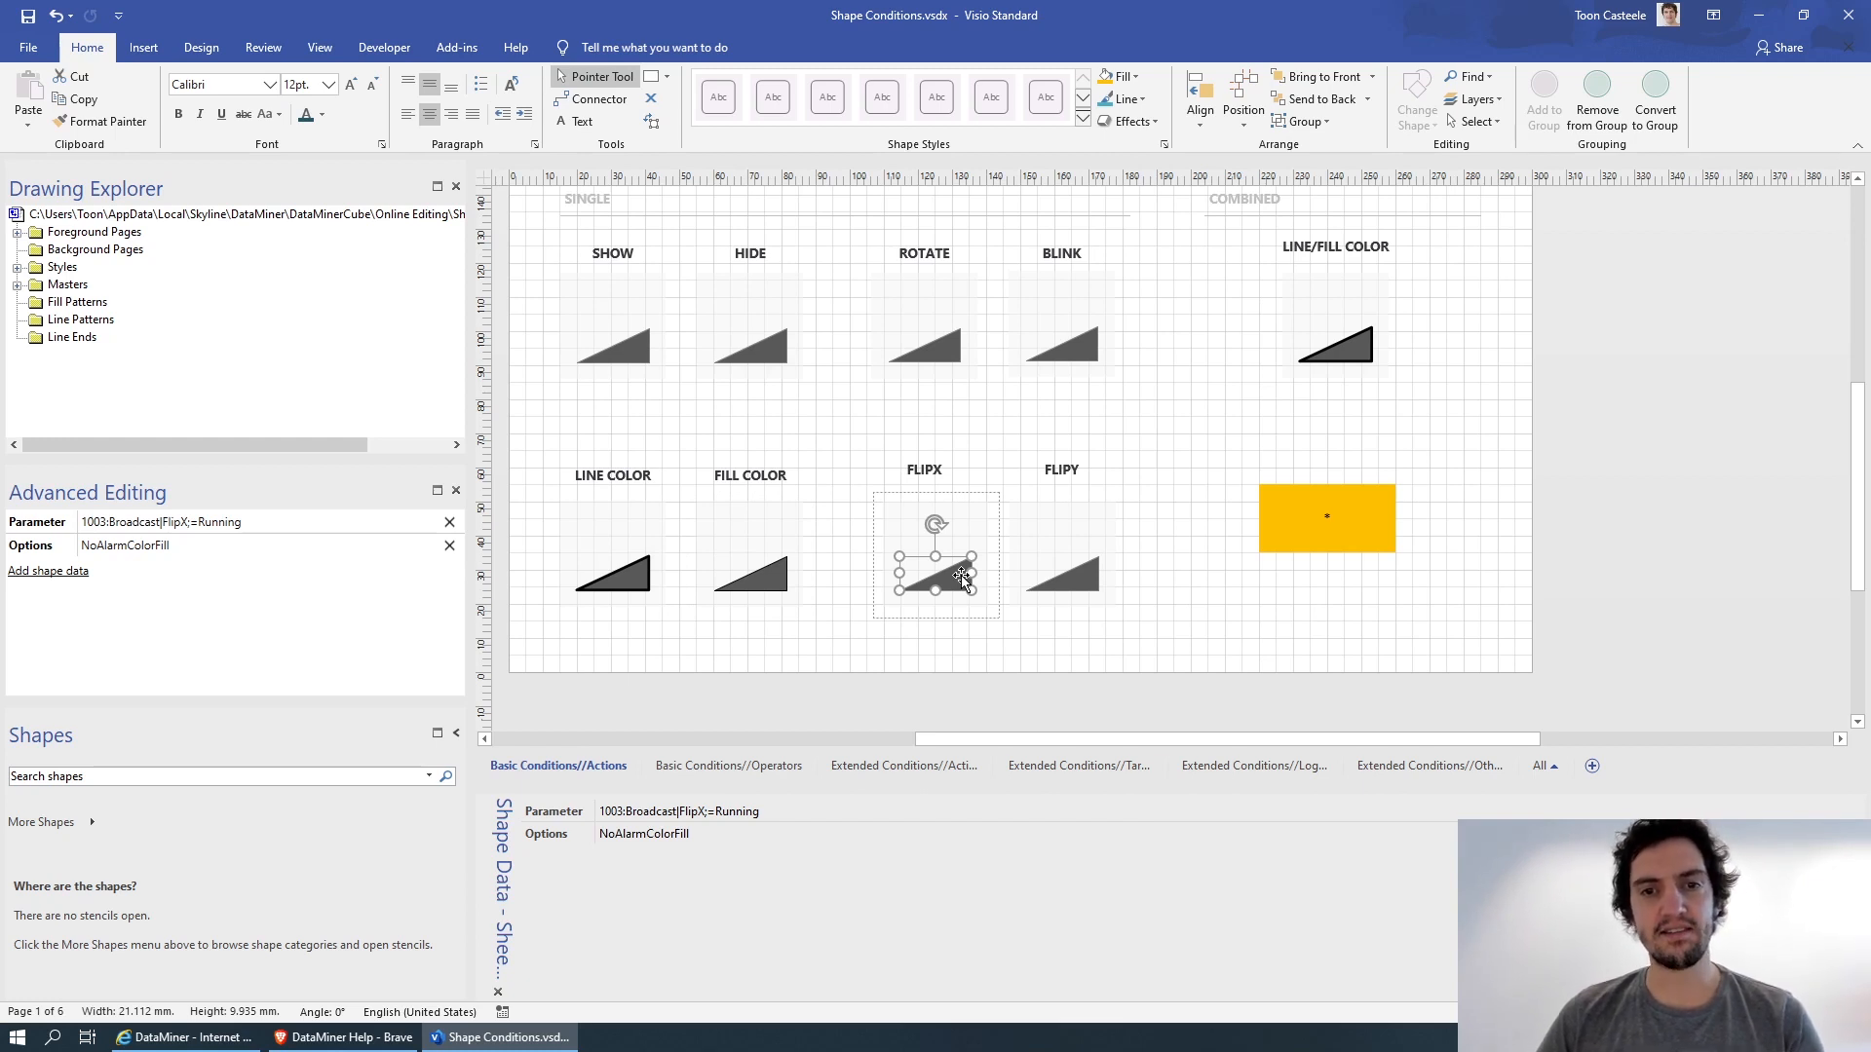
pyautogui.click(1080, 579)
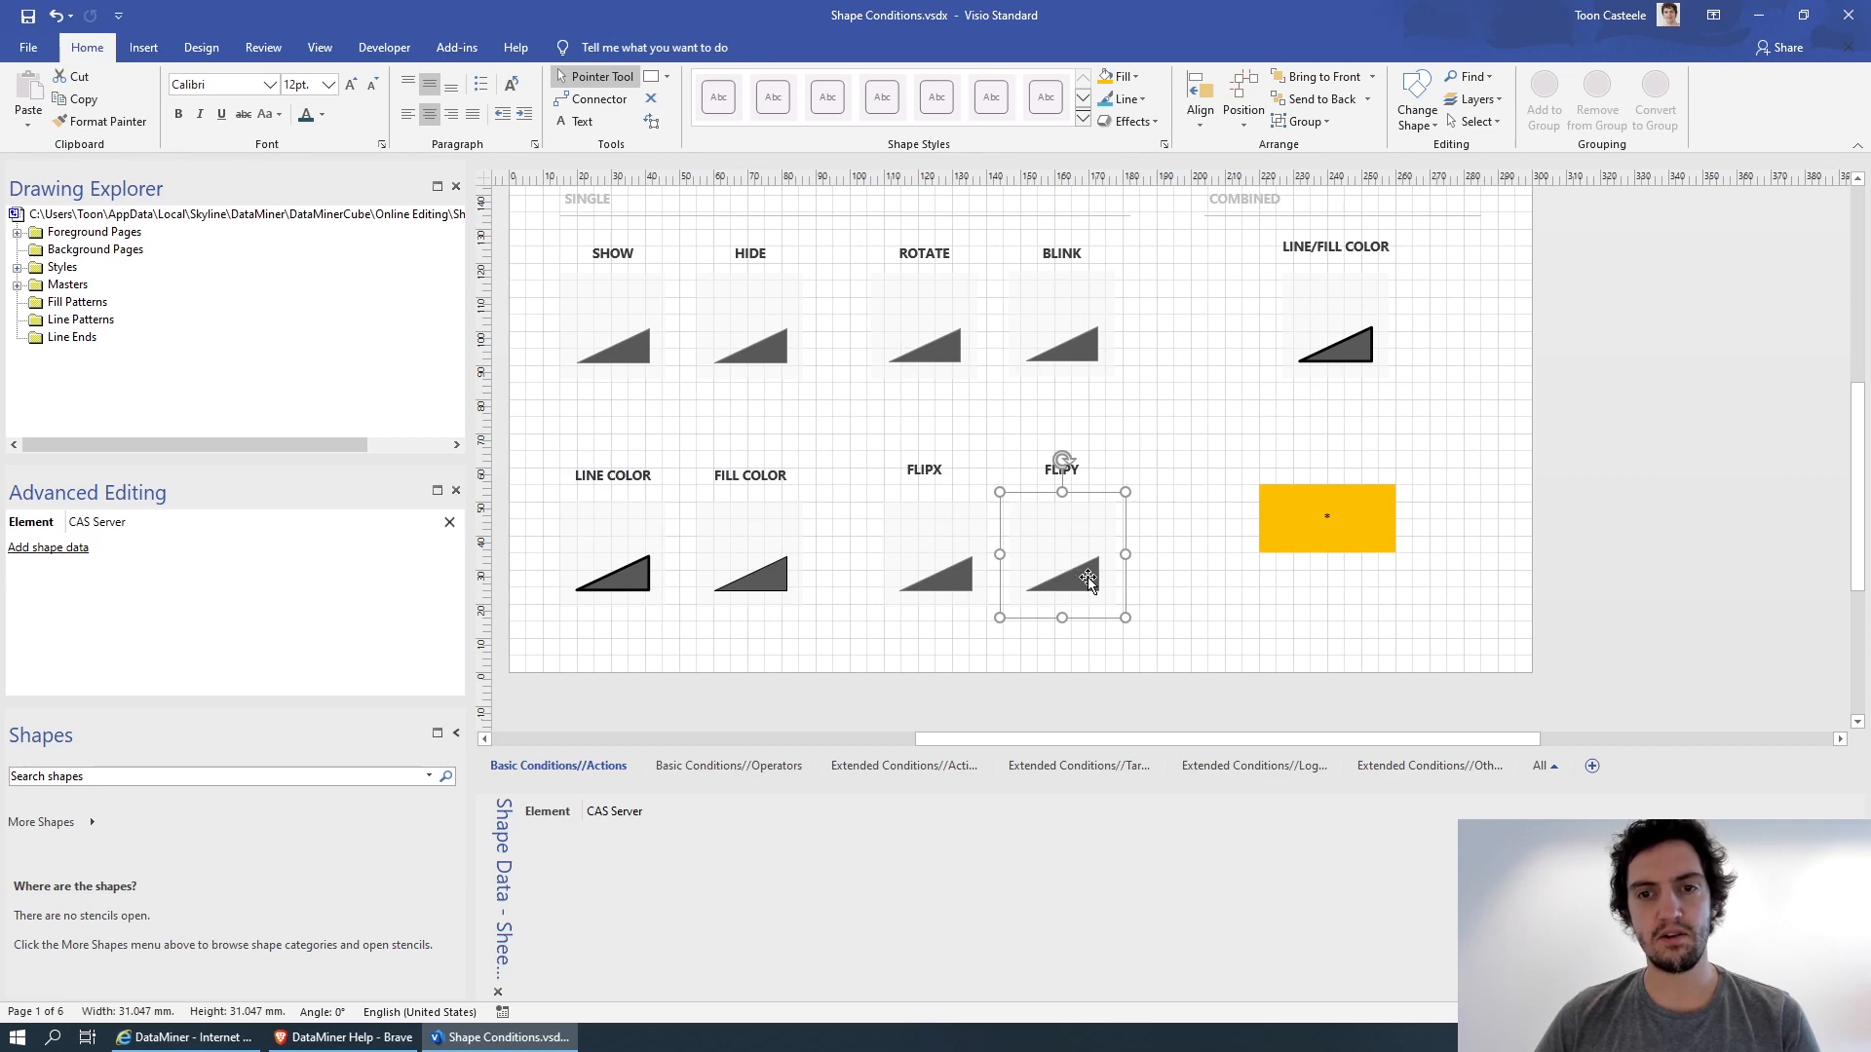
pyautogui.click(1078, 579)
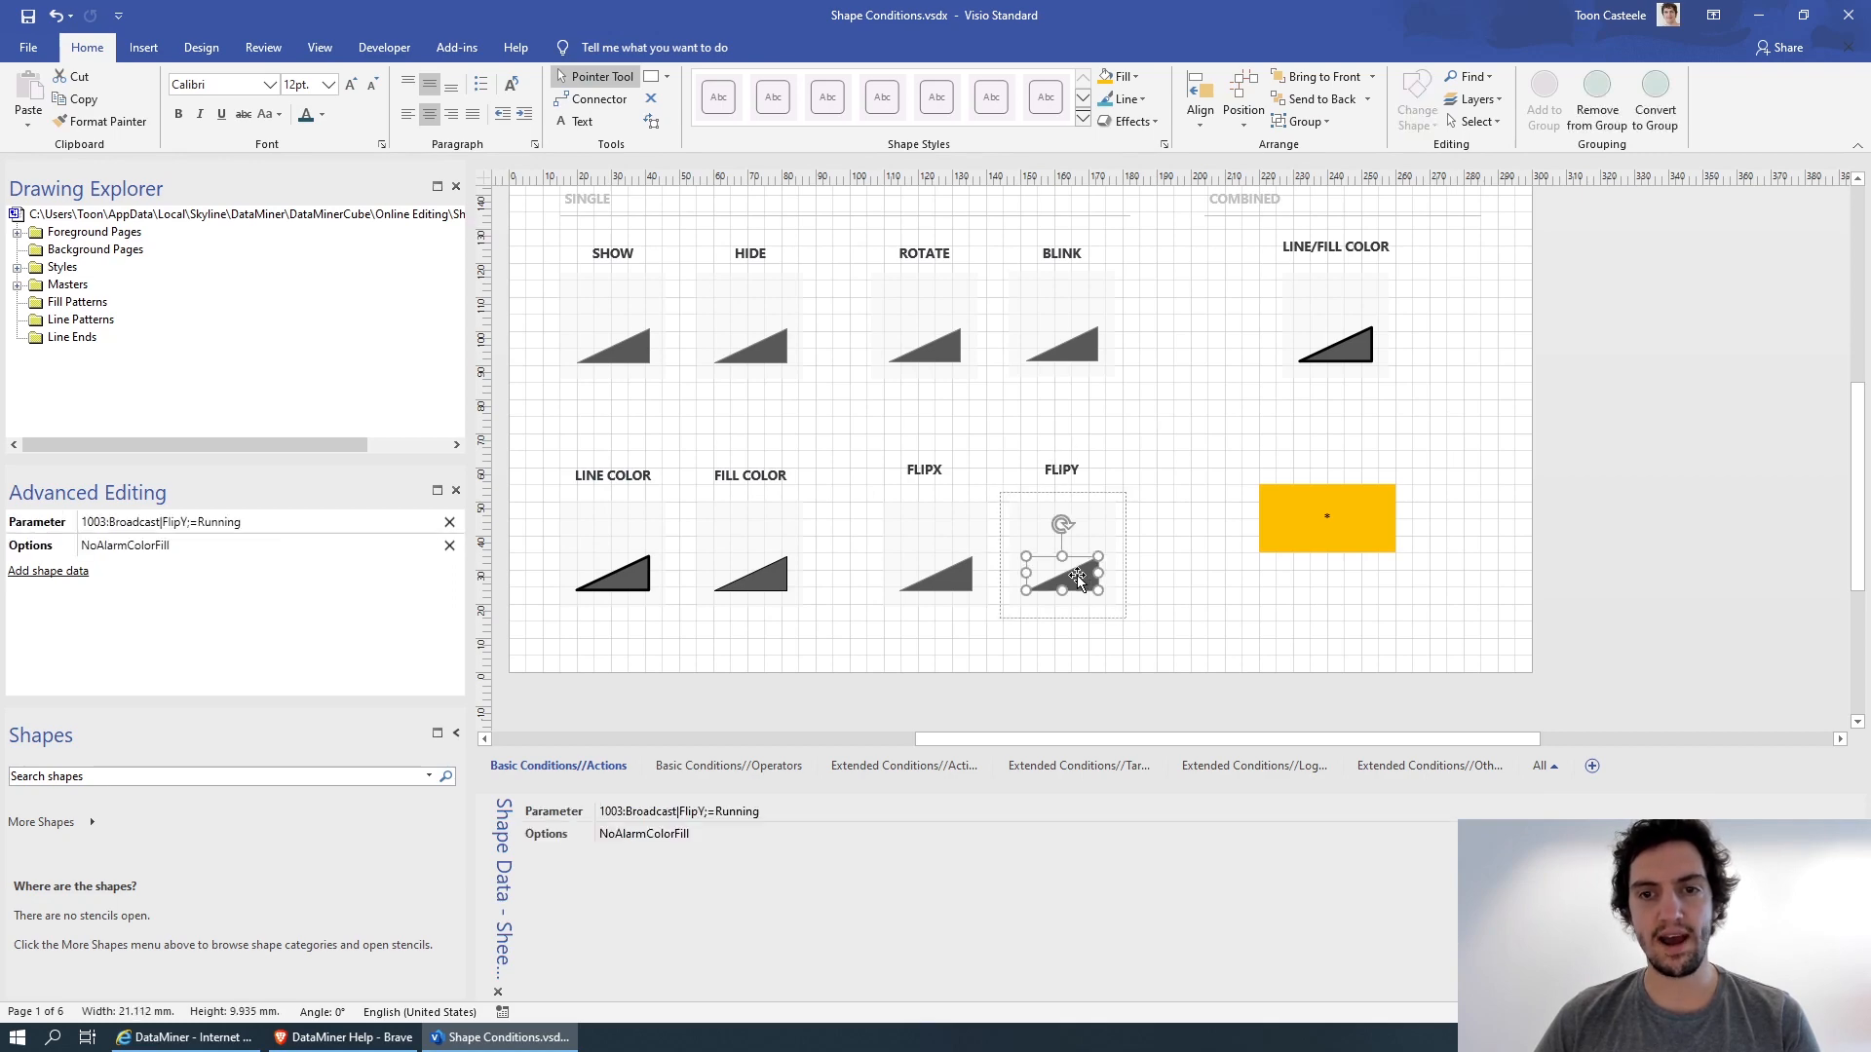
pyautogui.click(1159, 416)
# Check the combined LINE/FILL COLOR shape in DataMiner, return to Visio and select the triangle inside its group.
pyautogui.hotkey('alt', 'Tab')
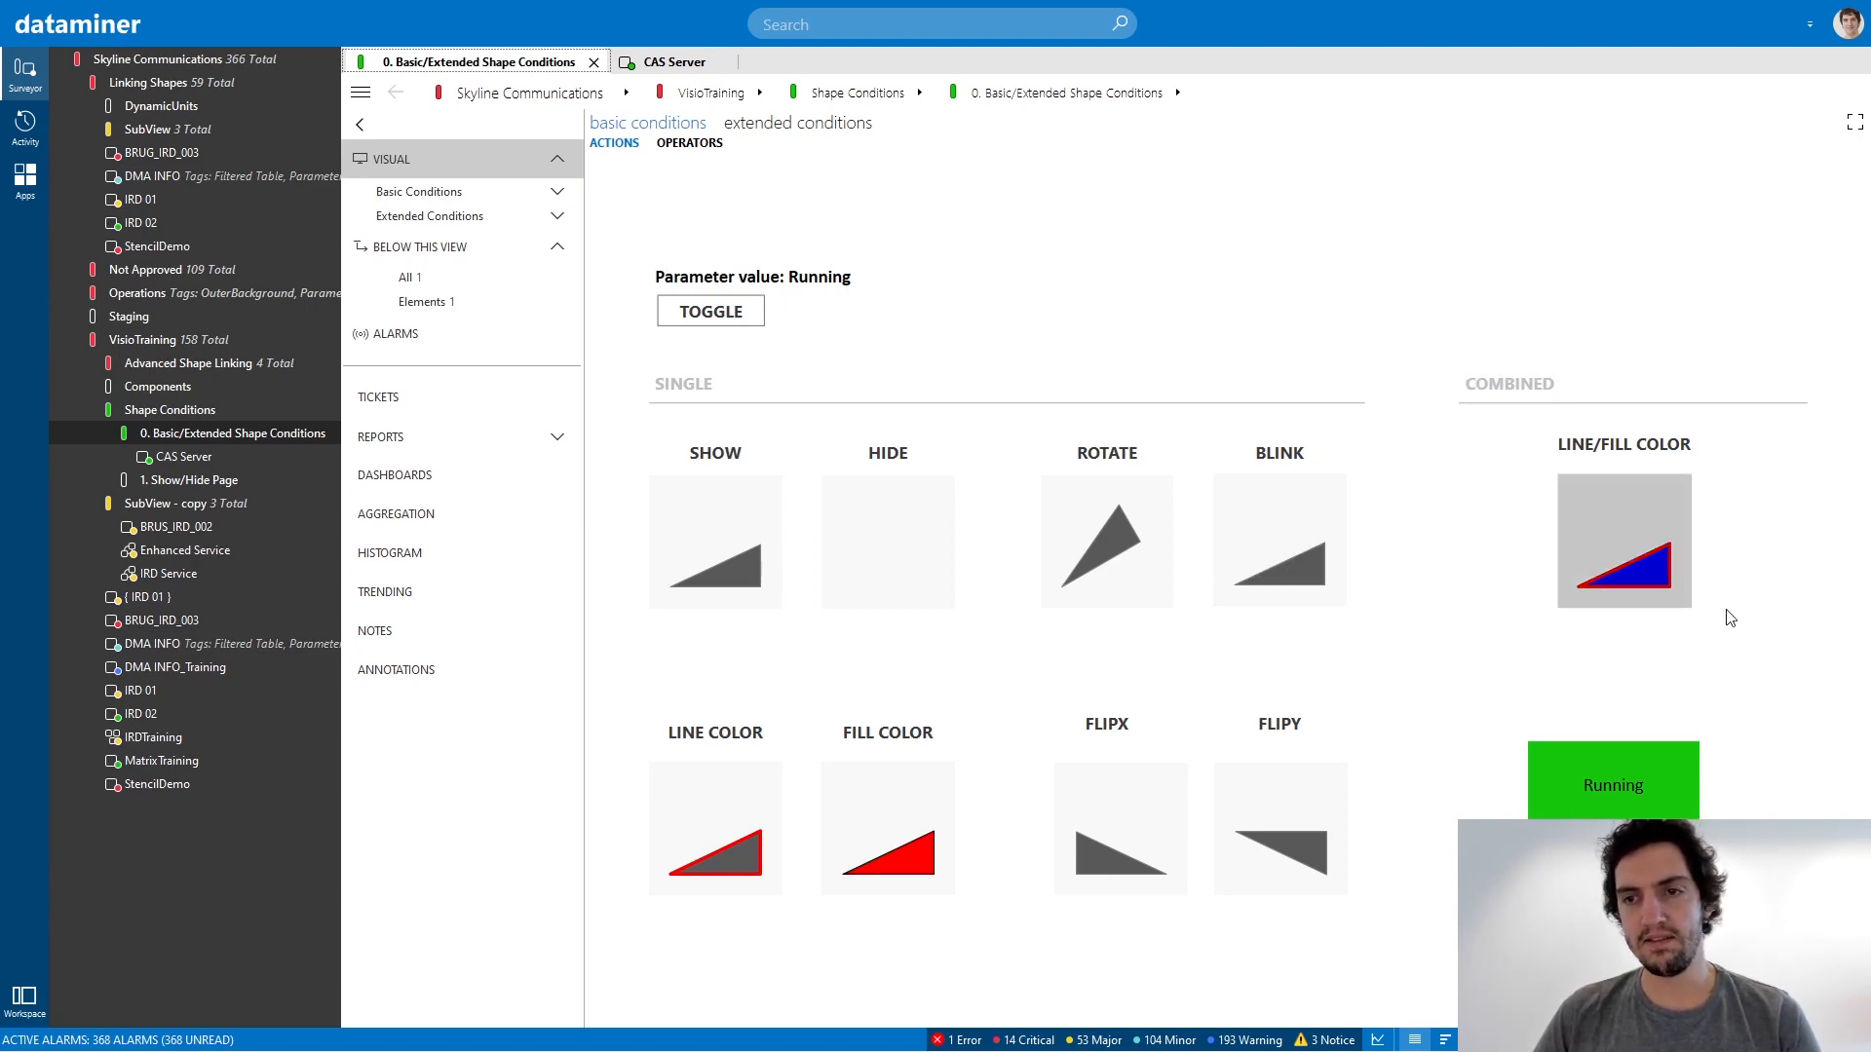
pyautogui.hotkey('alt', 'Tab')
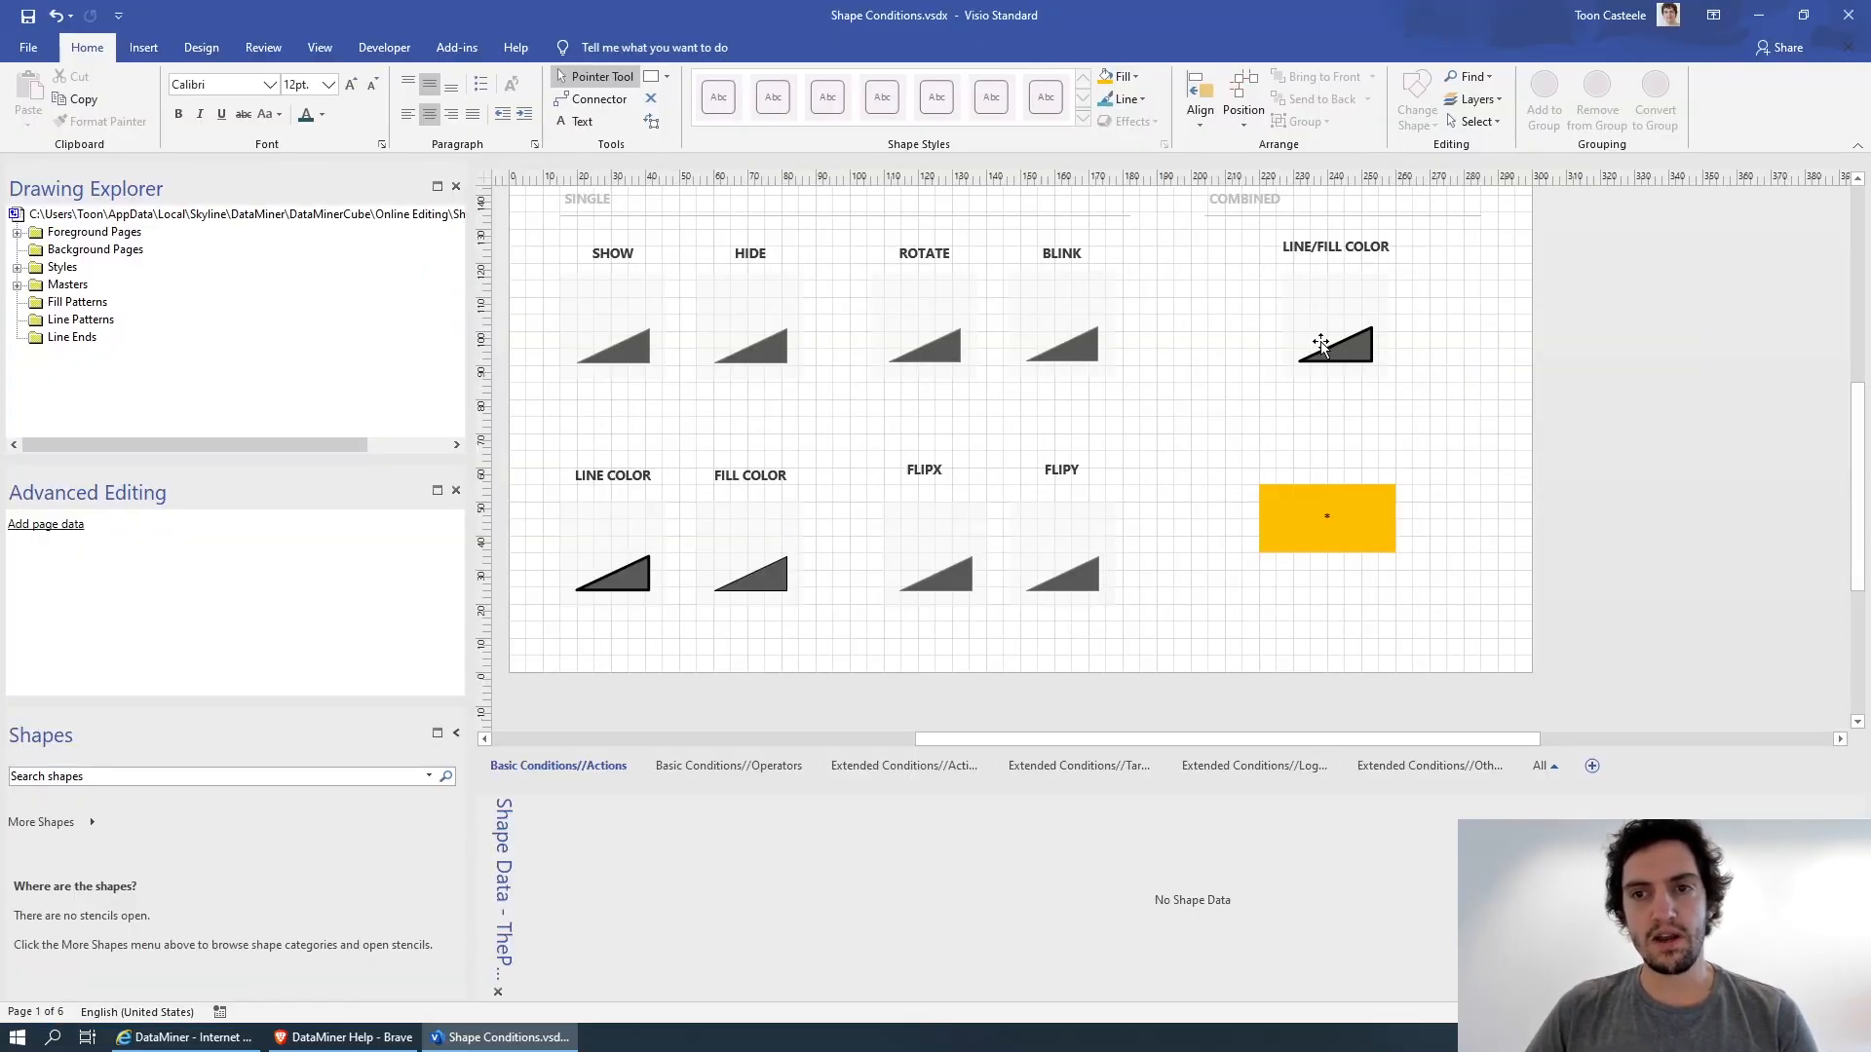
pyautogui.click(1321, 344)
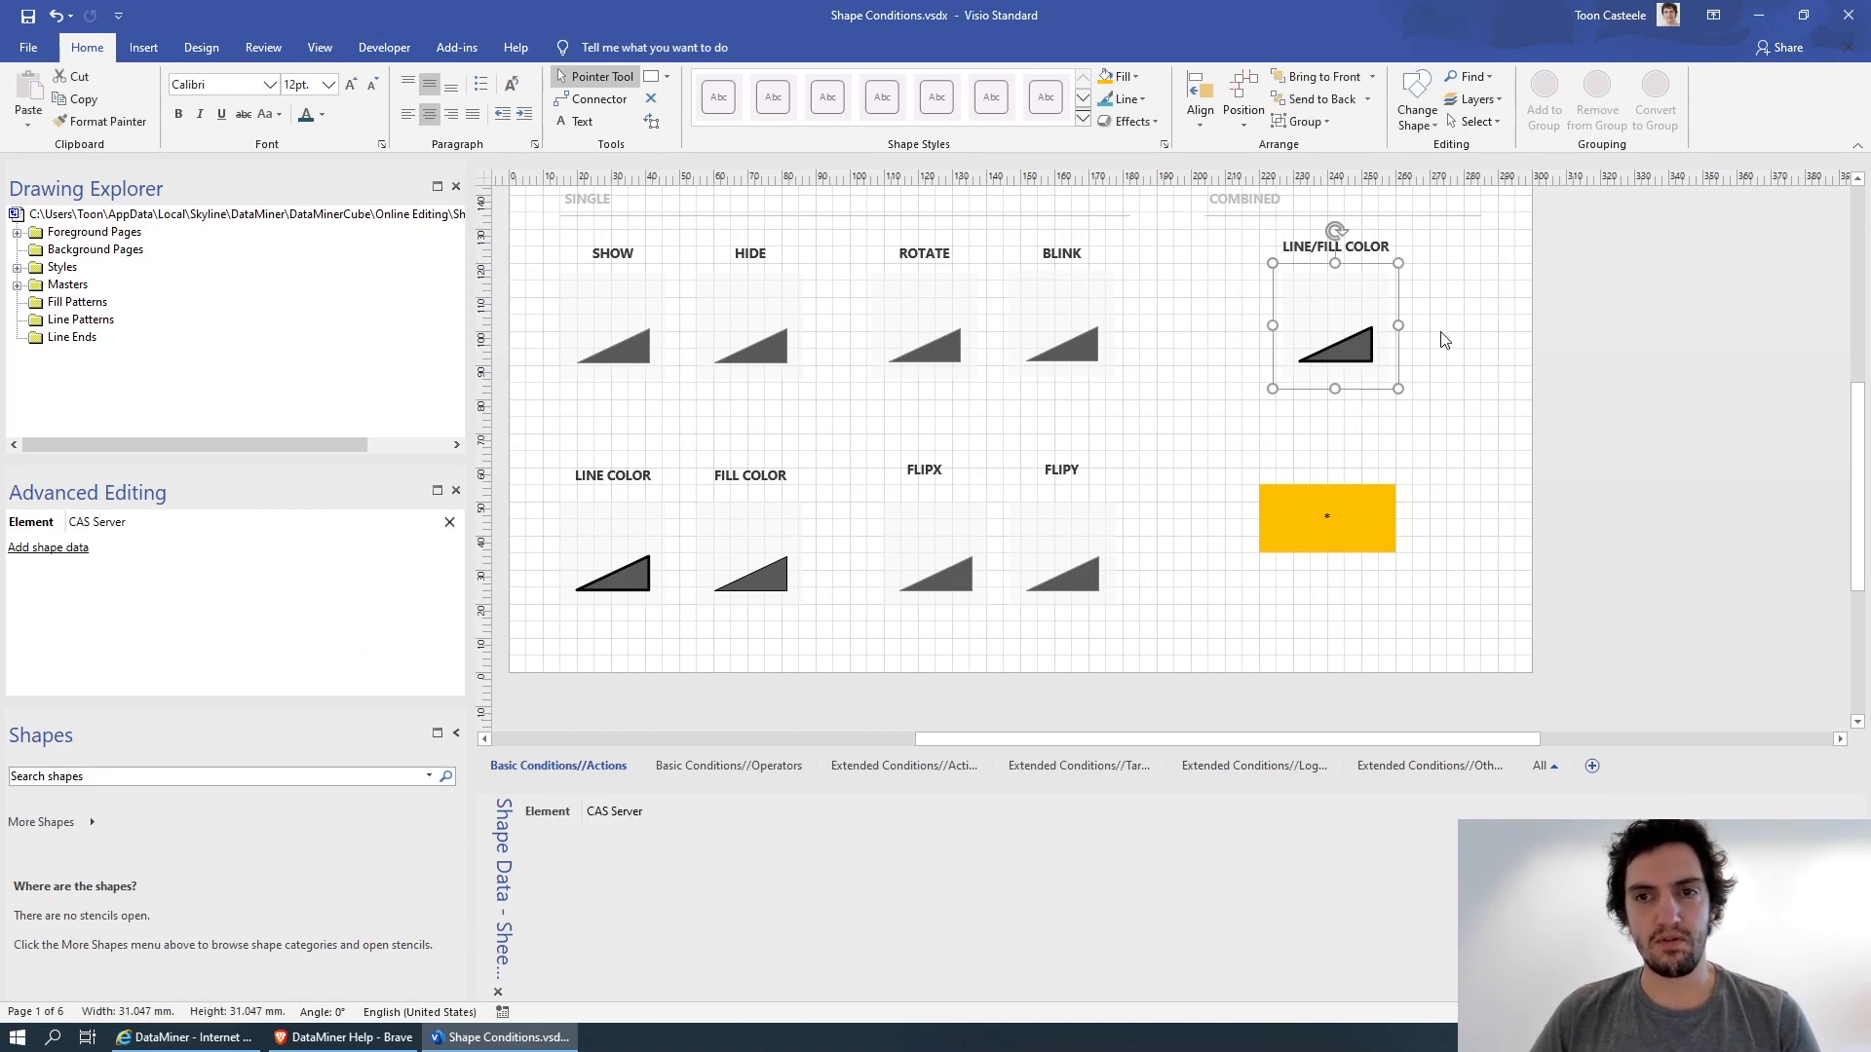
pyautogui.click(1339, 352)
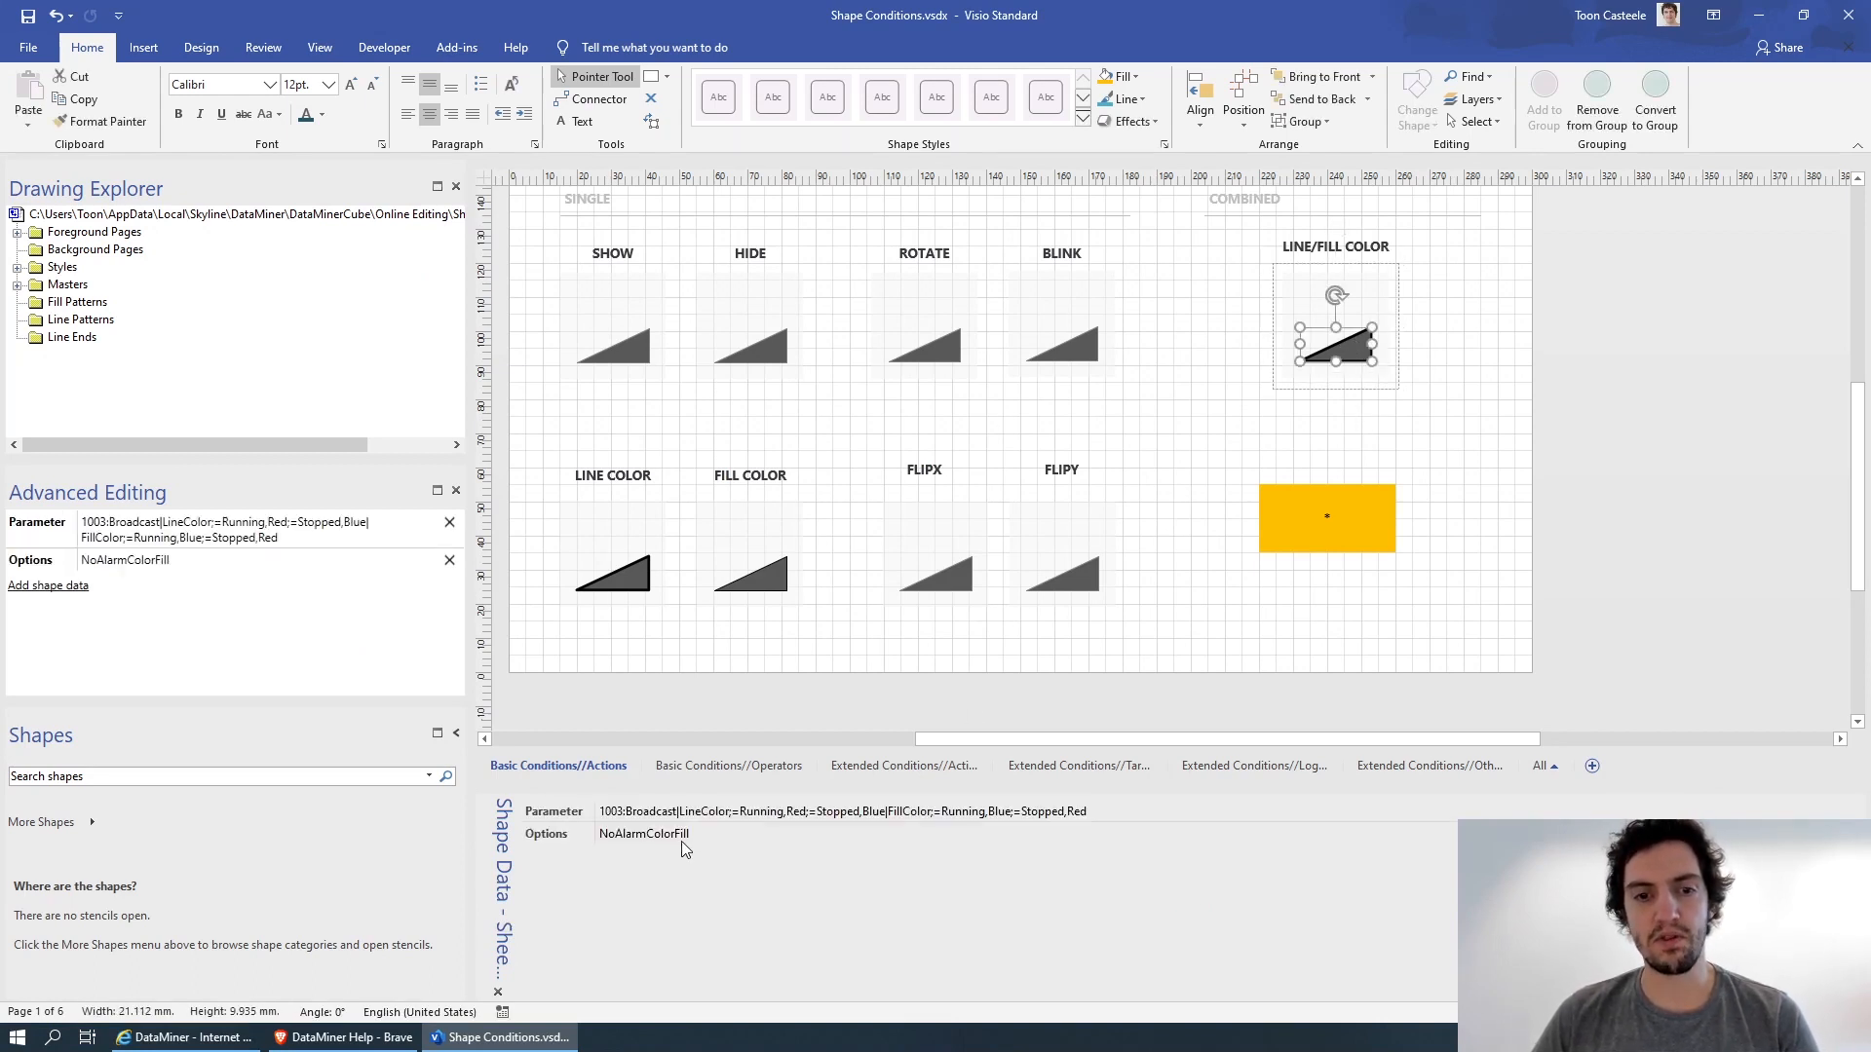
# Examine the LineColor and FillColor actions in the combined triangle's Parameter value, including the separate Running and Stopped conditions.
pyautogui.click(711, 814)
pyautogui.doubleClick(710, 813)
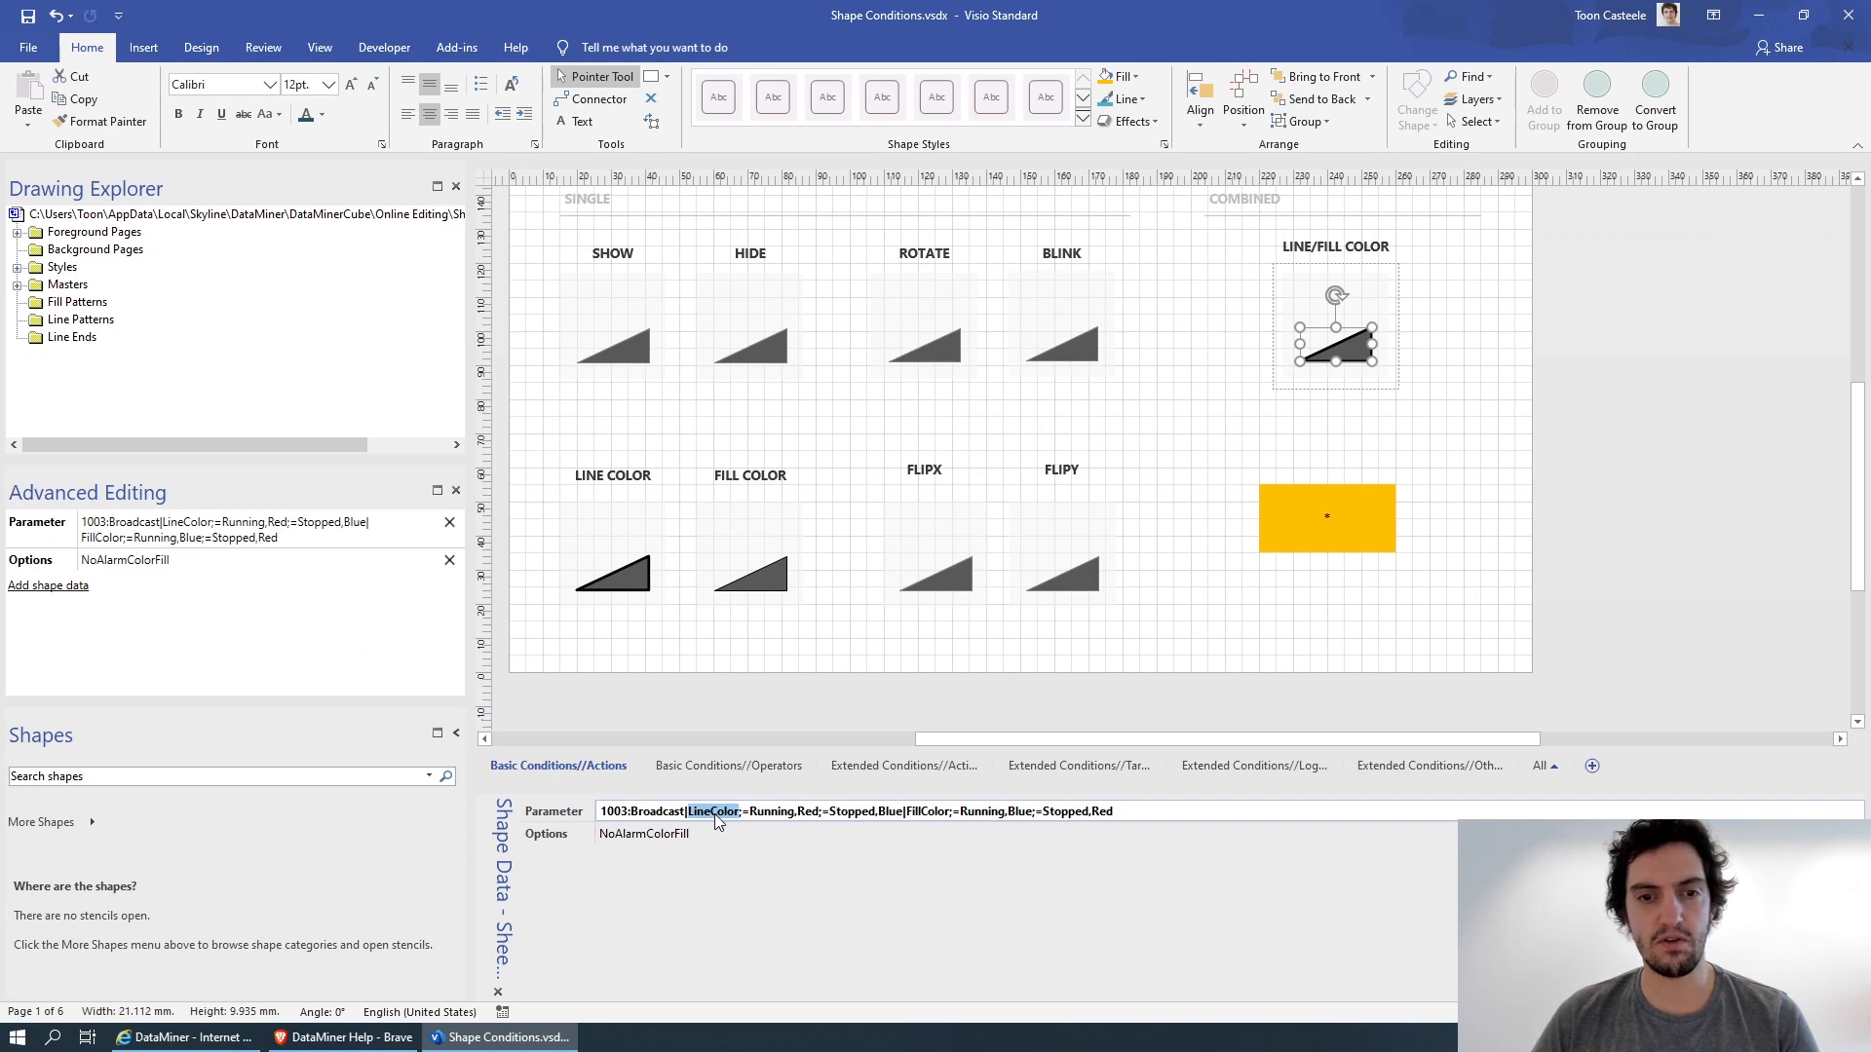
pyautogui.doubleClick(916, 813)
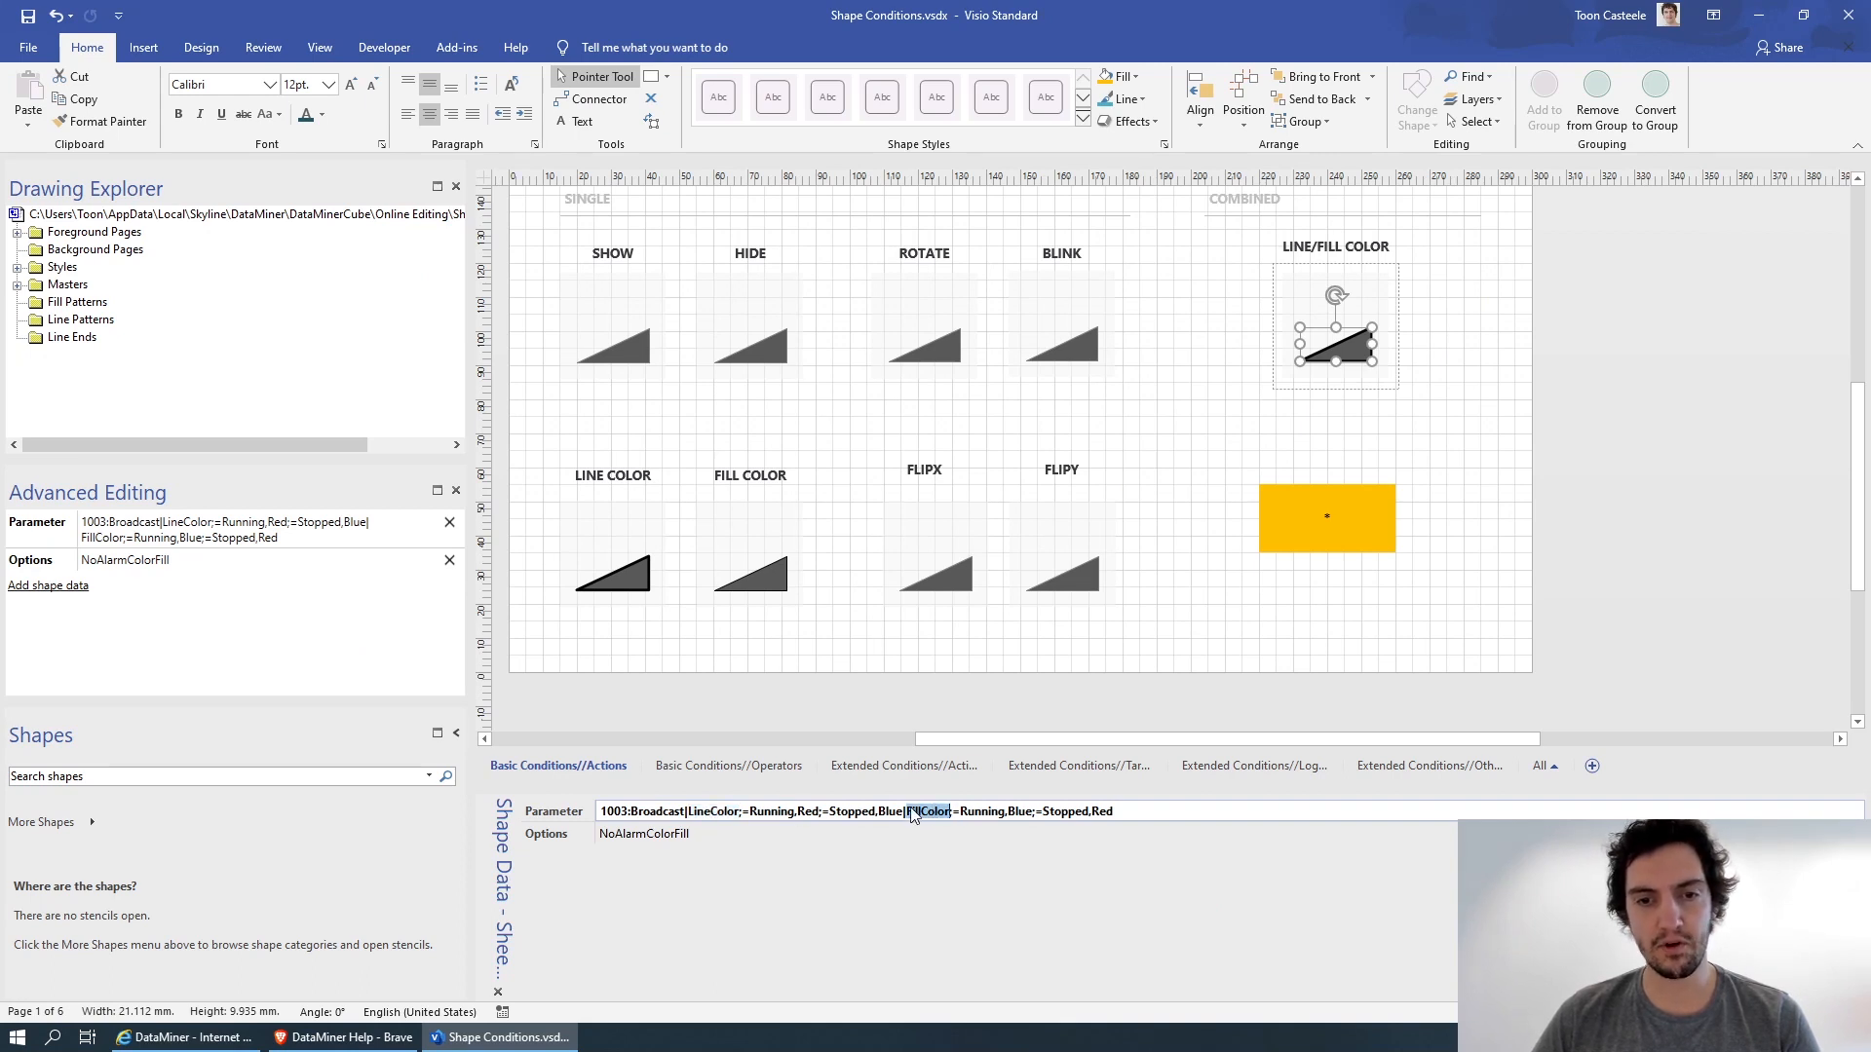
pyautogui.click(908, 813)
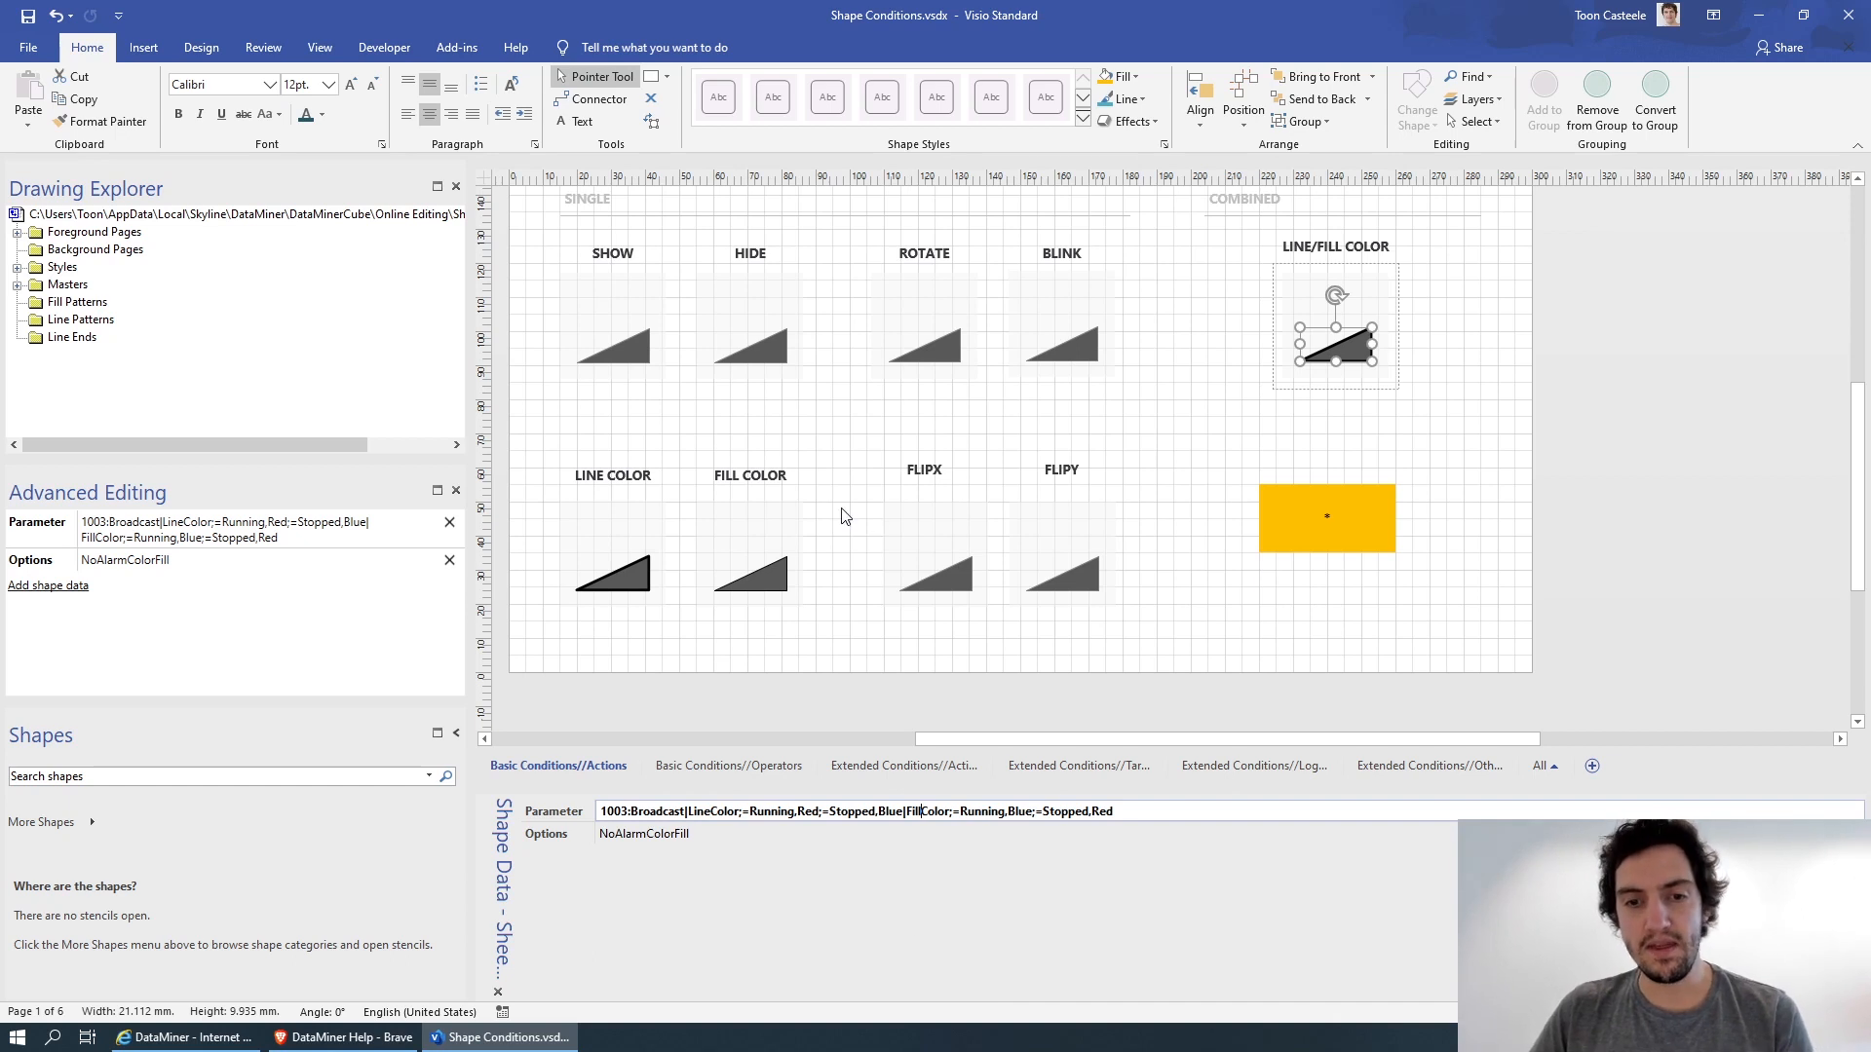
pyautogui.doubleClick(705, 811)
pyautogui.click(752, 811)
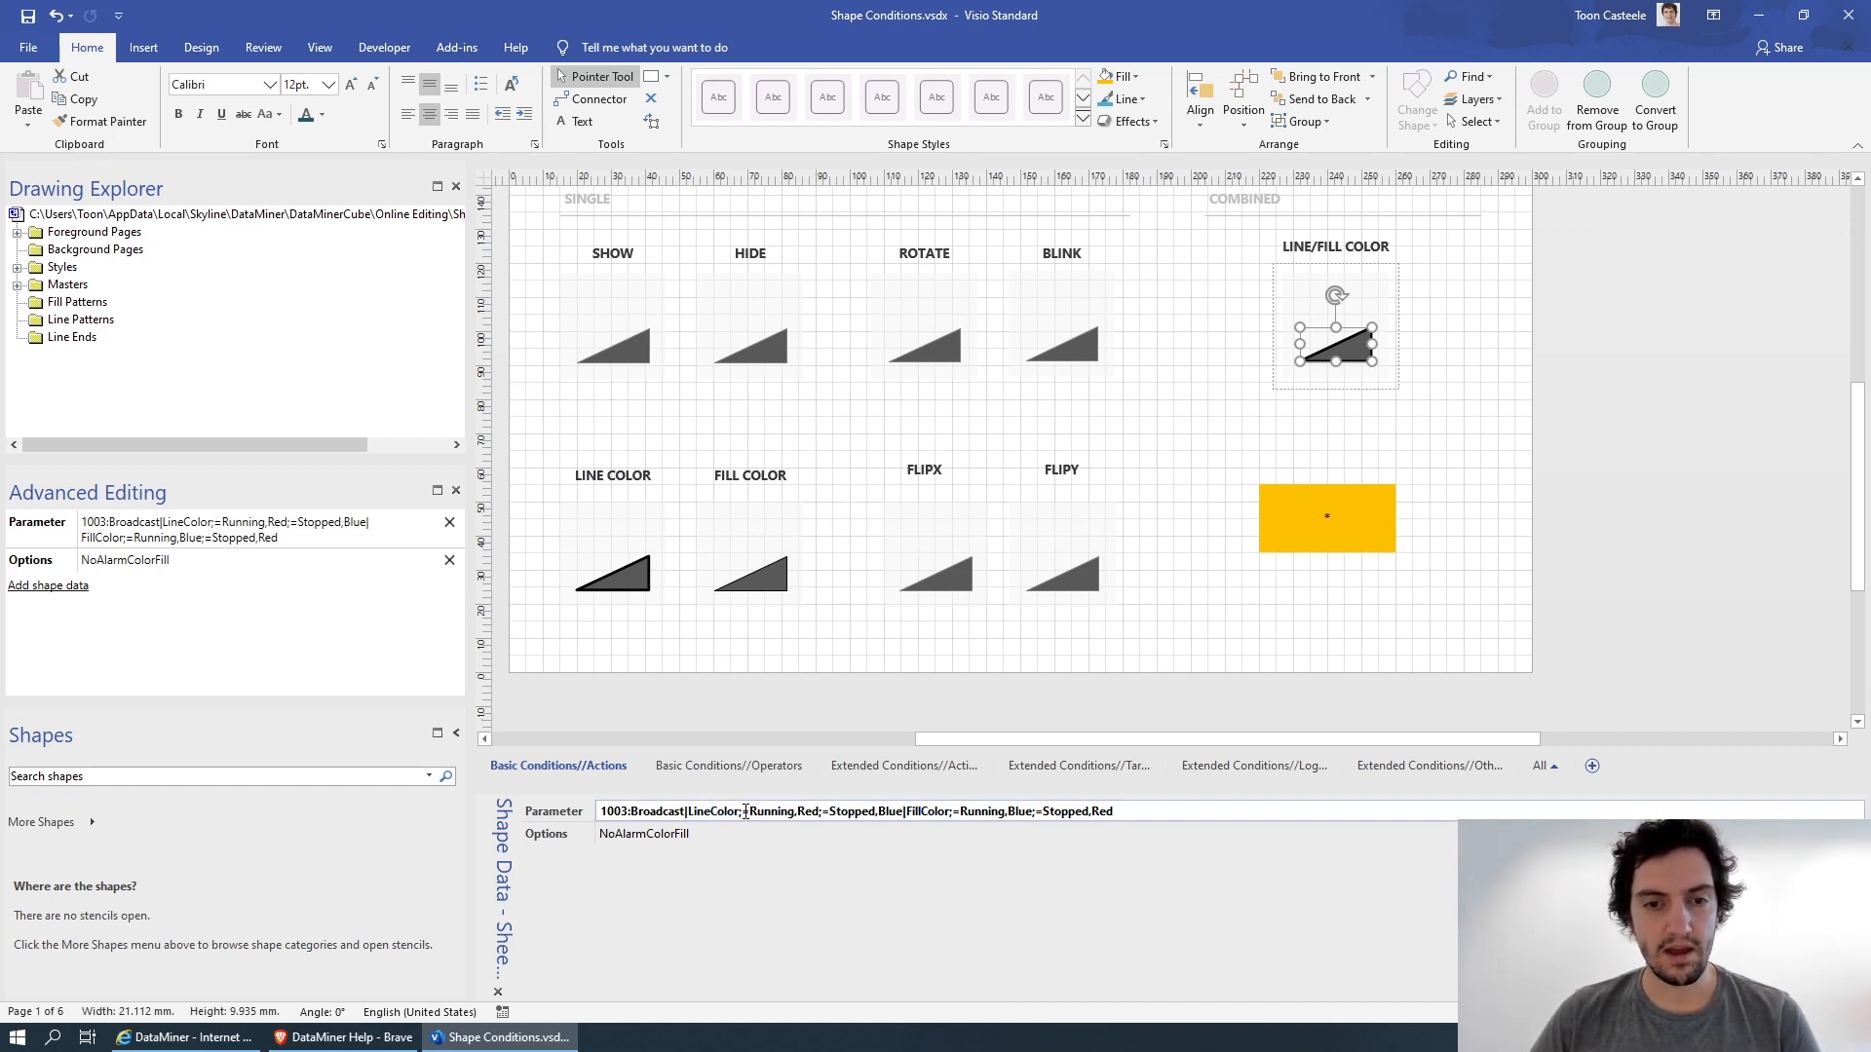
pyautogui.moveTo(746, 812); pyautogui.dragTo(790, 814)
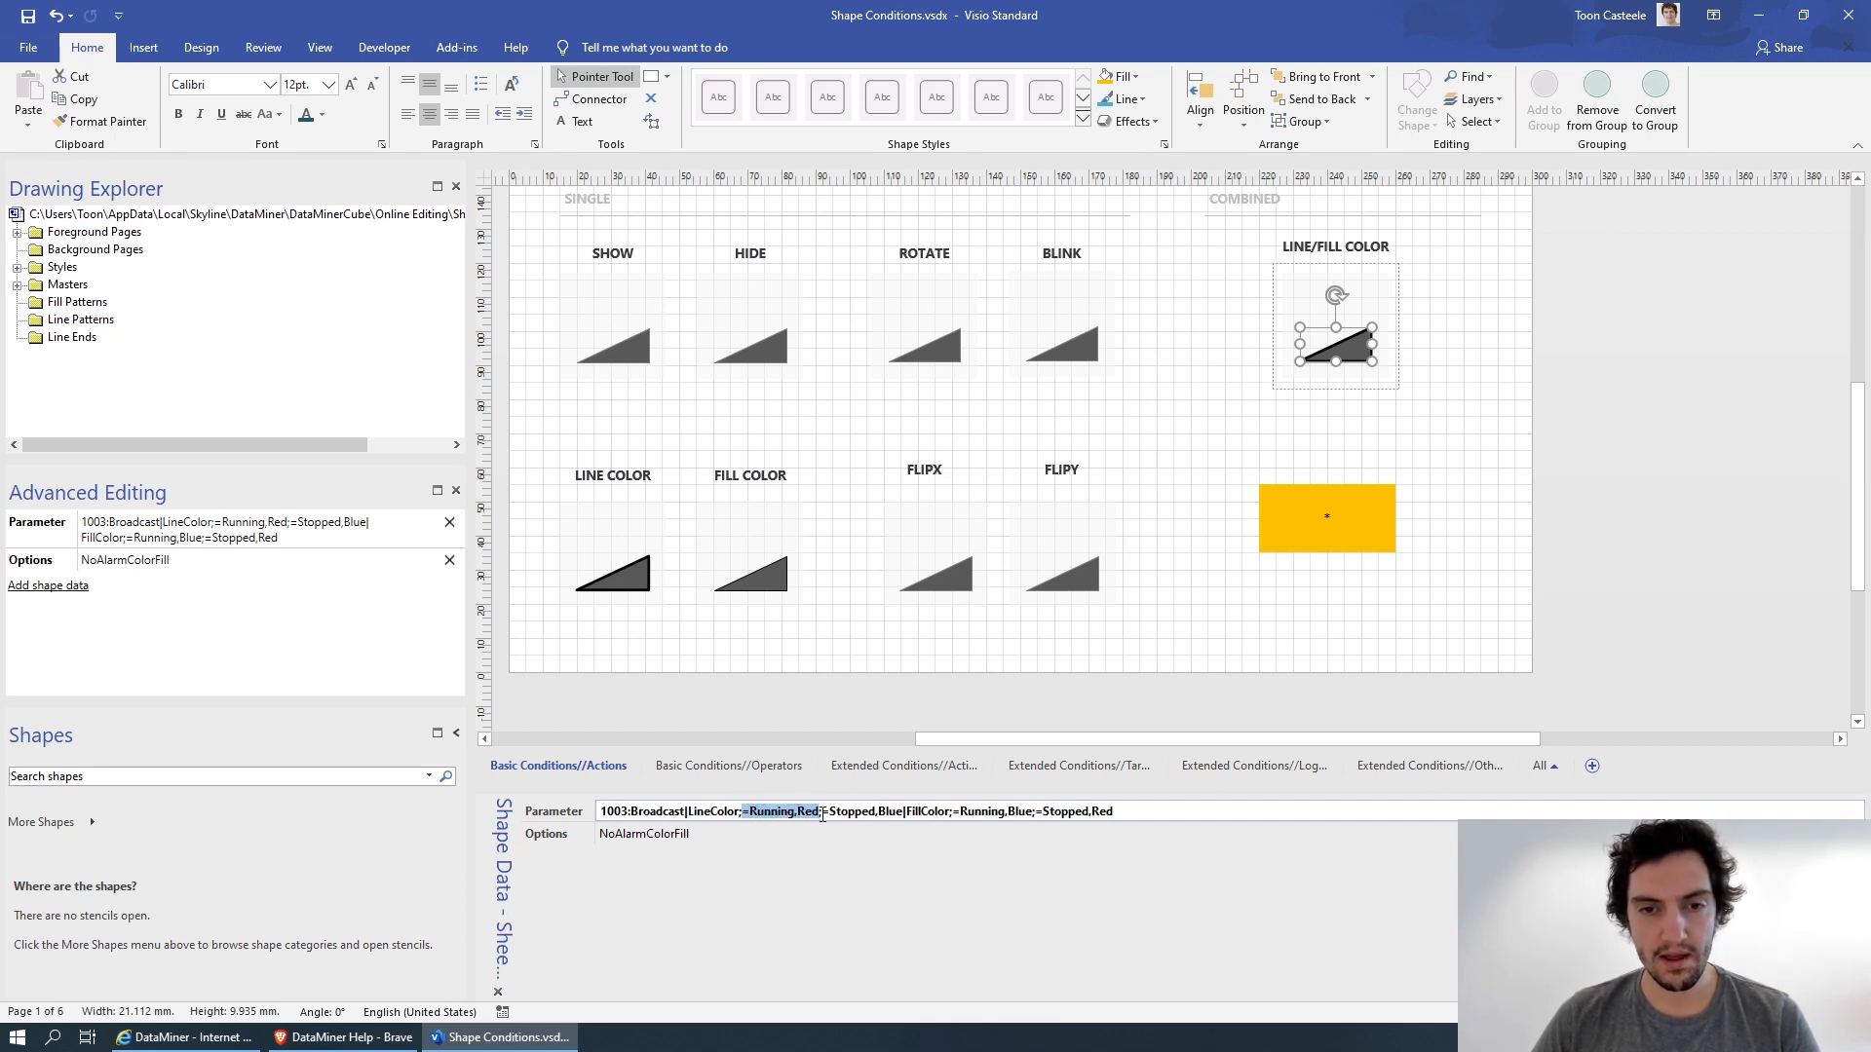
pyautogui.click(822, 815)
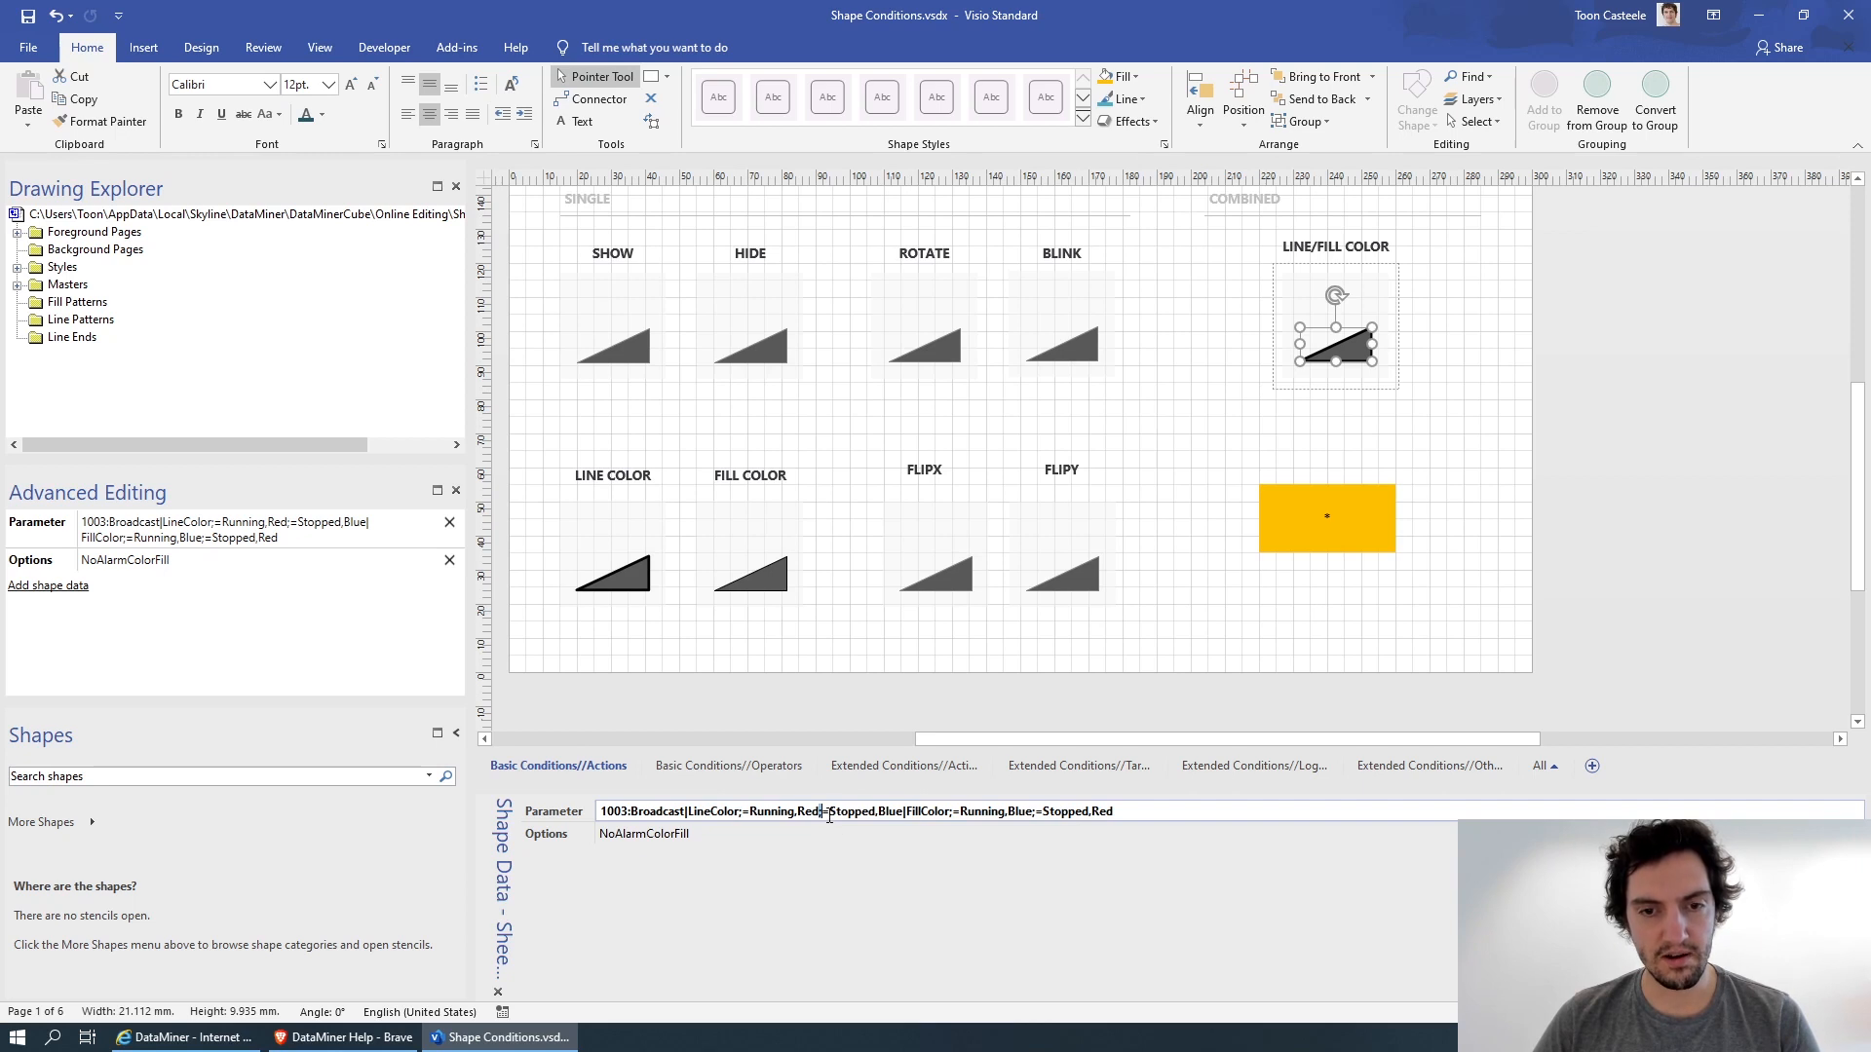
pyautogui.moveTo(823, 813); pyautogui.dragTo(906, 813)
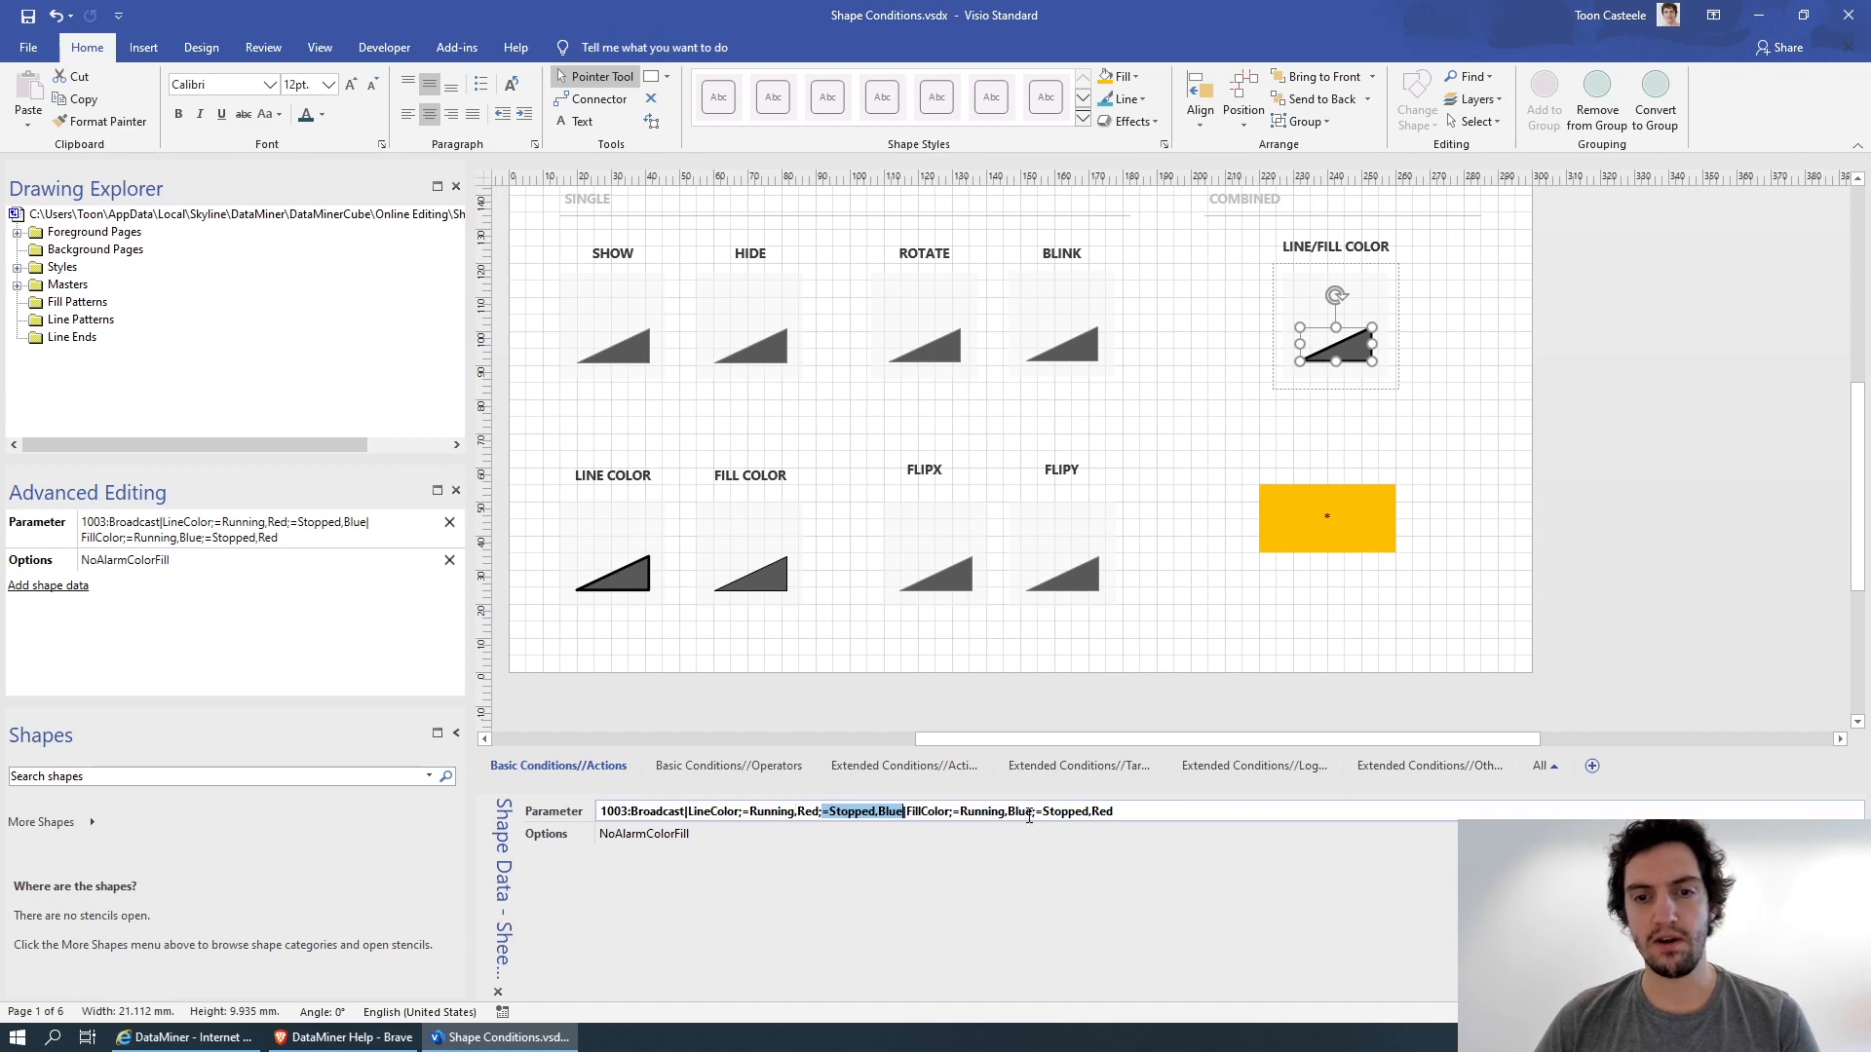
# Switch to DataMiner and toggle the parameter value to Stopped to check the combined line and fill colors.
pyautogui.hotkey('alt', 'Tab')
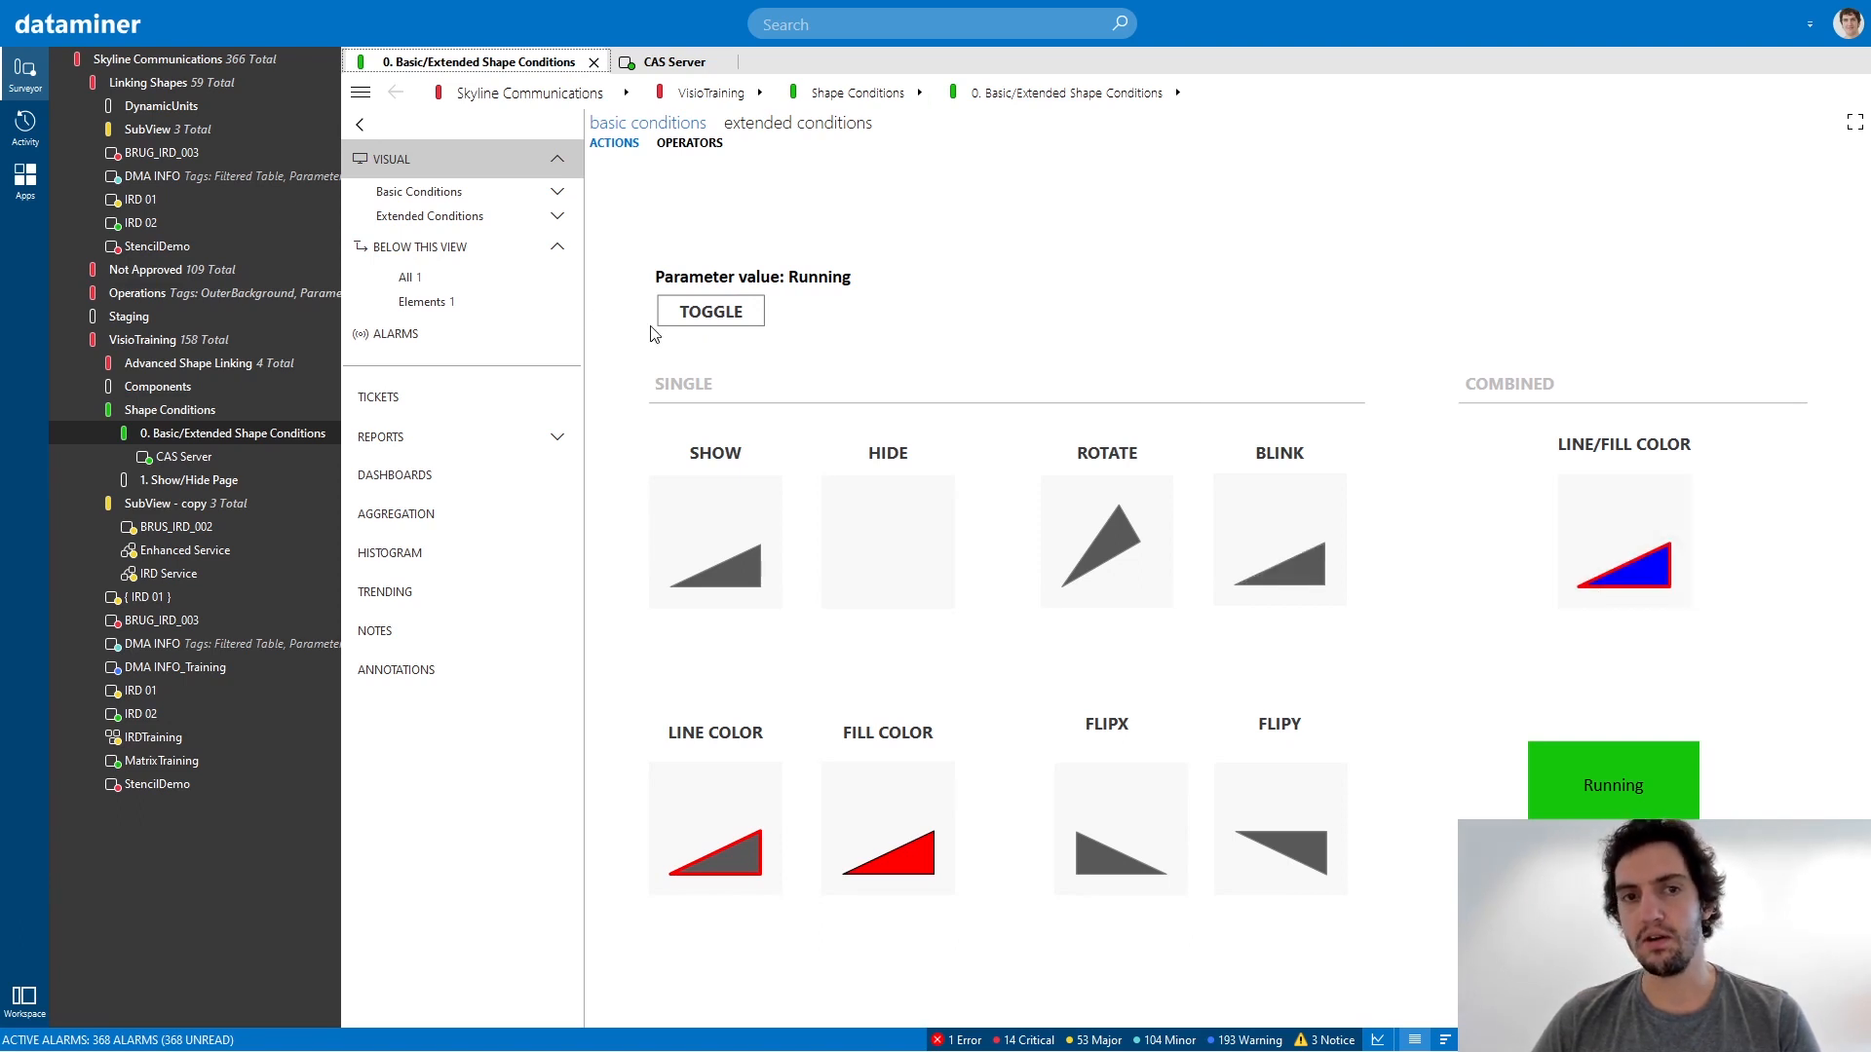
pyautogui.click(728, 314)
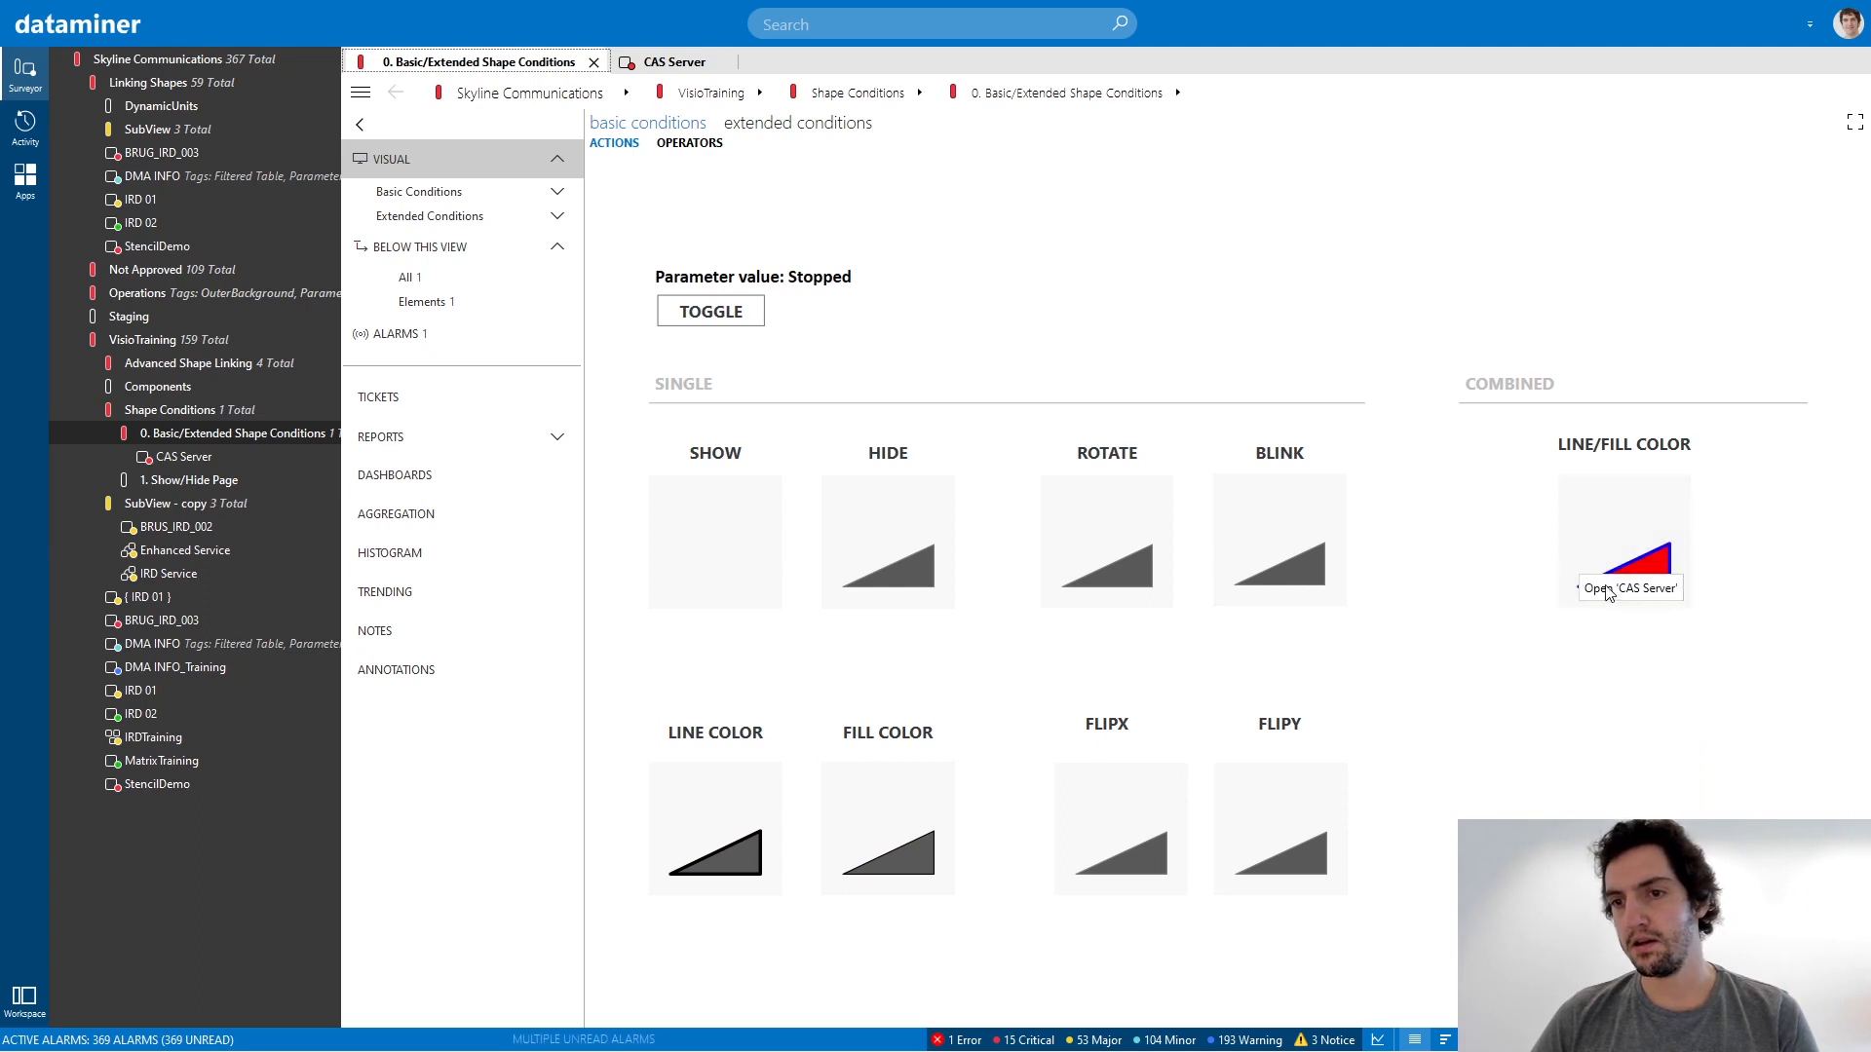